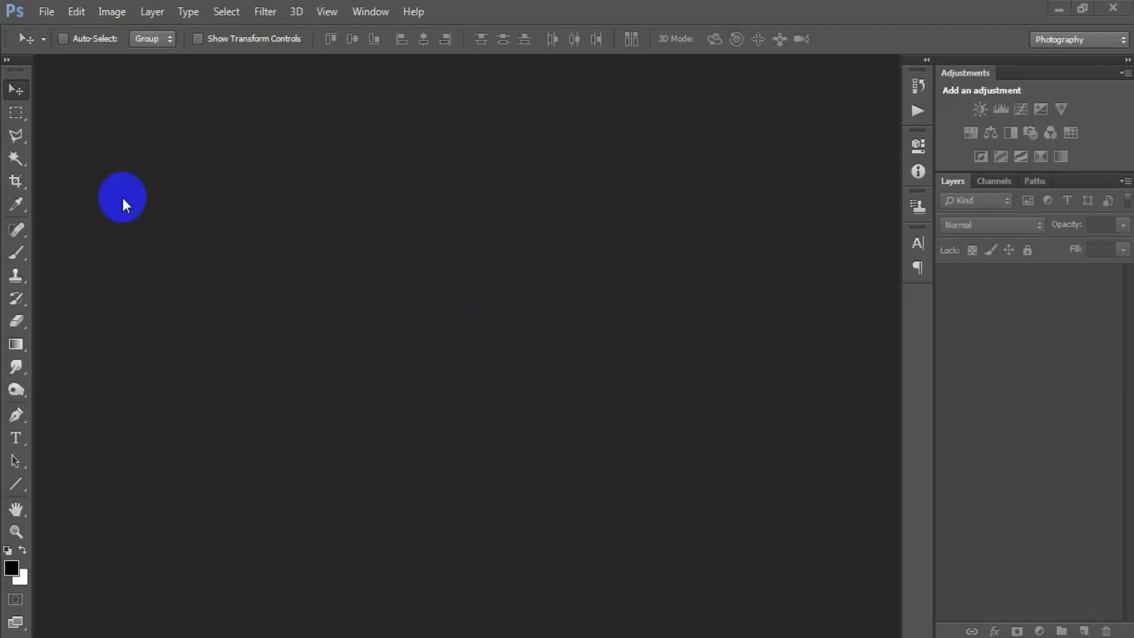
- Create a new 2400 × 3300 px, 300 ppi CMYK document
{"action": "left_click", "coordinate": [46, 19]}
{"action": "double_click", "coordinate": [435, 256]}
{"action": "left_click", "coordinate": [431, 309]}
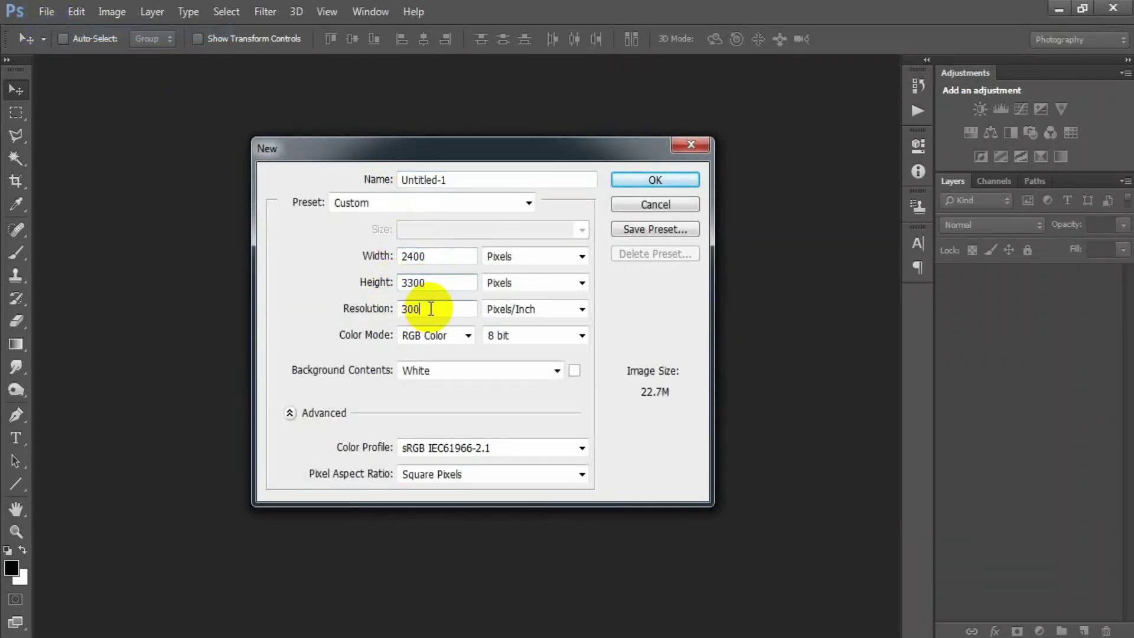
{"action": "left_click", "coordinate": [453, 337]}
{"action": "left_click", "coordinate": [444, 396]}
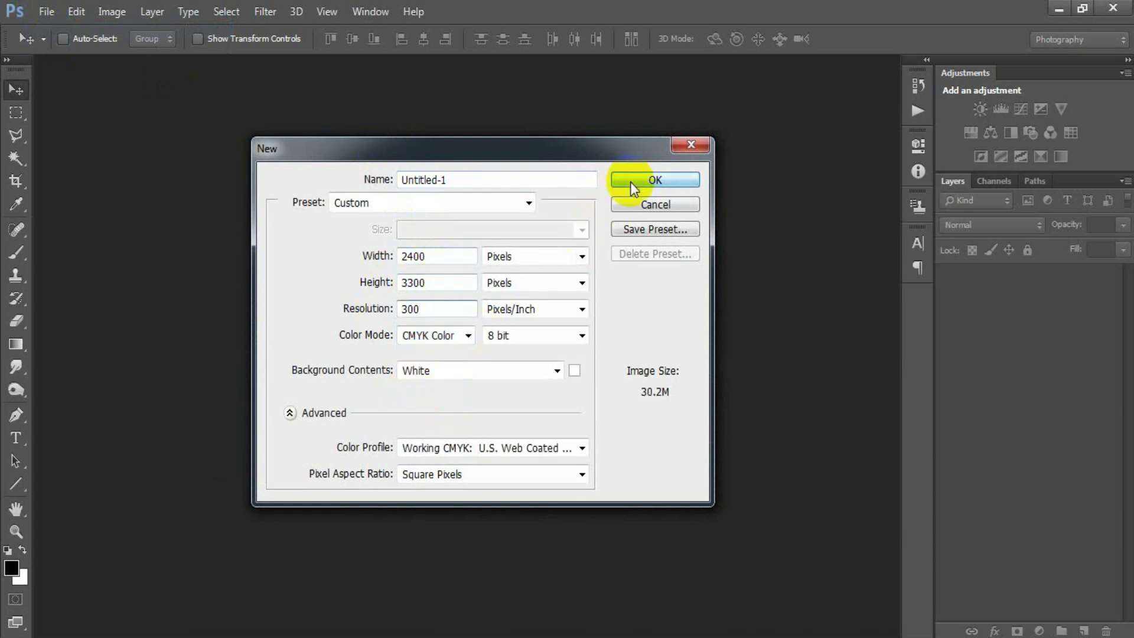
{"action": "left_click", "coordinate": [630, 180]}
{"action": "mouse_move", "coordinate": [191, 69]}
{"action": "left_mouse_down"}
{"action": "mouse_move", "coordinate": [375, 74]}
{"action": "mouse_move", "coordinate": [379, 60]}
{"action": "left_mouse_up"}
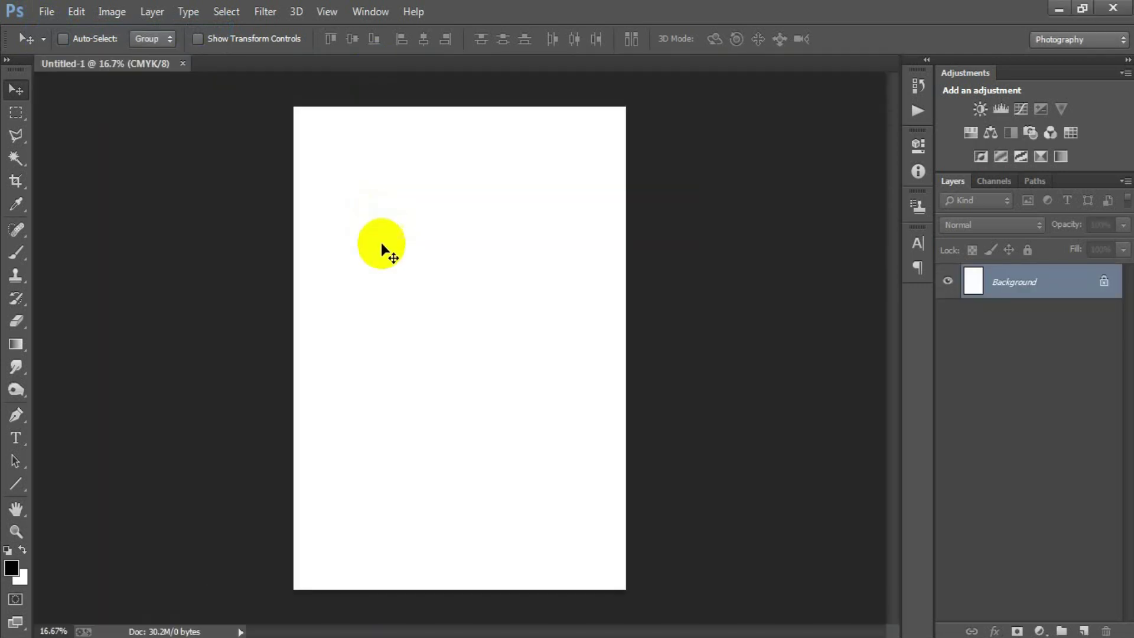
- Add a grey Solid Color fill layer and an empty Layer 1 above it
{"action": "left_click", "coordinate": [1039, 630]}
{"action": "left_click", "coordinate": [1033, 248]}
{"action": "left_click_drag", "start_coordinate": [597, 329], "coordinate": [557, 299]}
{"action": "left_click", "coordinate": [984, 167]}
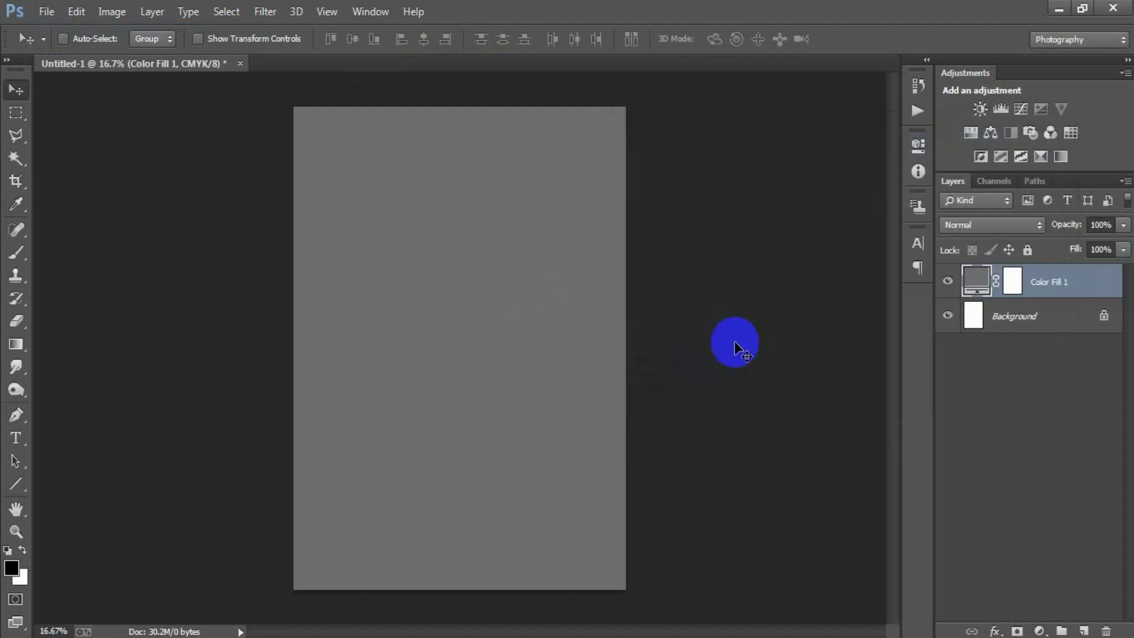
{"action": "left_click", "coordinate": [1084, 630]}
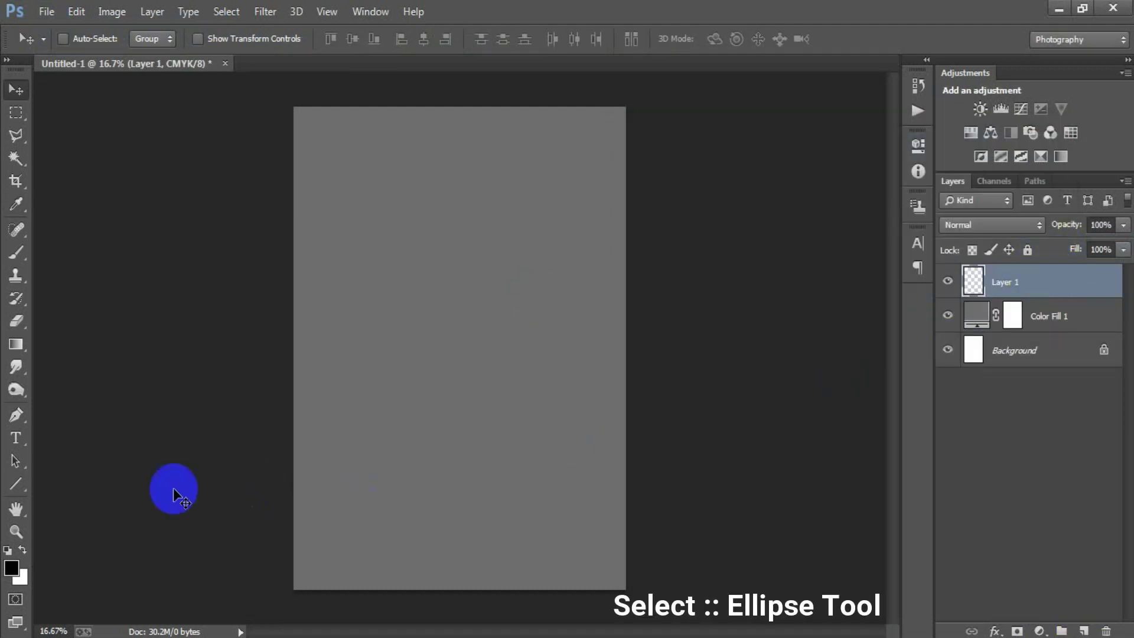
- Draw a large black circle with the Ellipse Tool
{"action": "left_click", "coordinate": [23, 487]}
{"action": "left_click", "coordinate": [89, 512]}
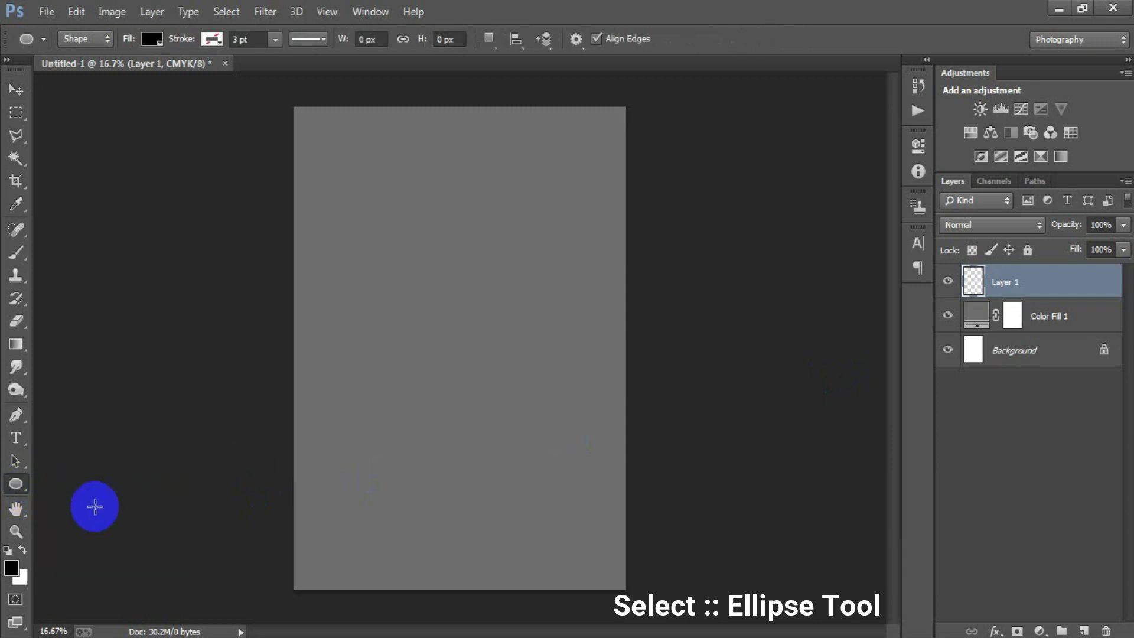
{"action": "left_click_drag", "start_coordinate": [375, 292], "coordinate": [613, 631]}
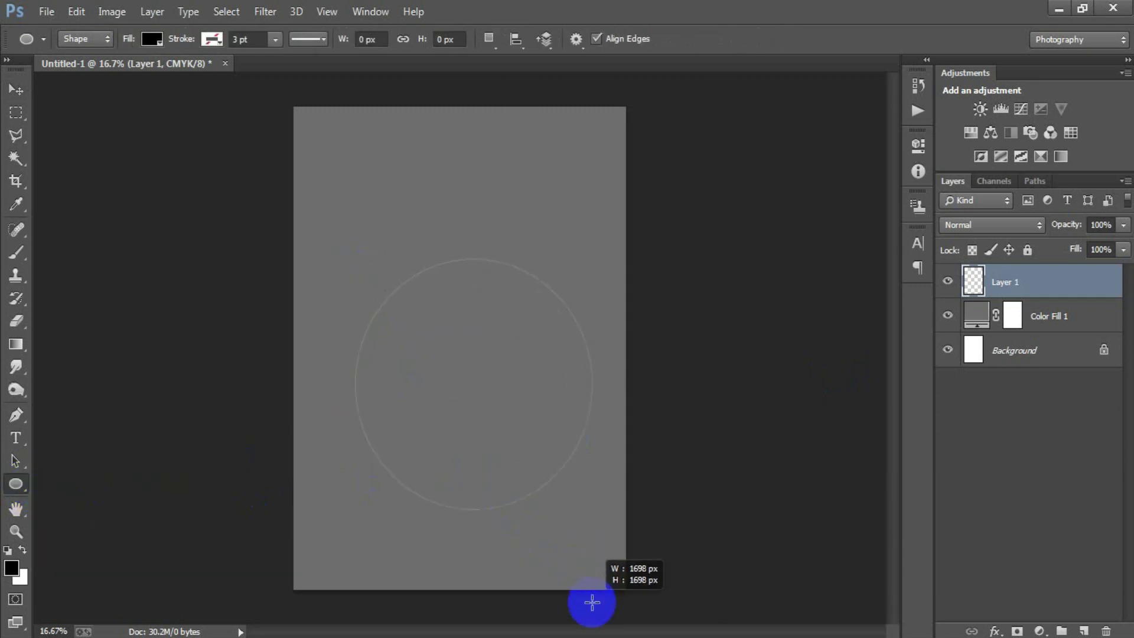
{"action": "left_click_drag", "start_coordinate": [612, 631], "coordinate": [623, 631]}
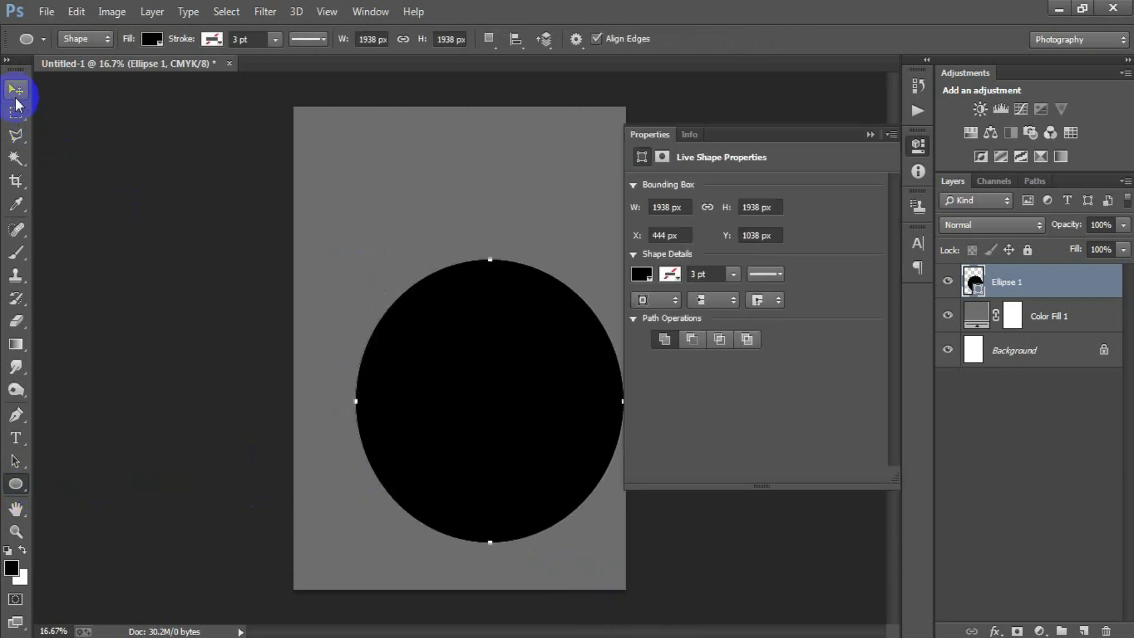
- Move the circle up and centre it horizontally against the Background layer
{"action": "left_click", "coordinate": [15, 90]}
{"action": "left_click_drag", "start_coordinate": [468, 387], "coordinate": [451, 358]}
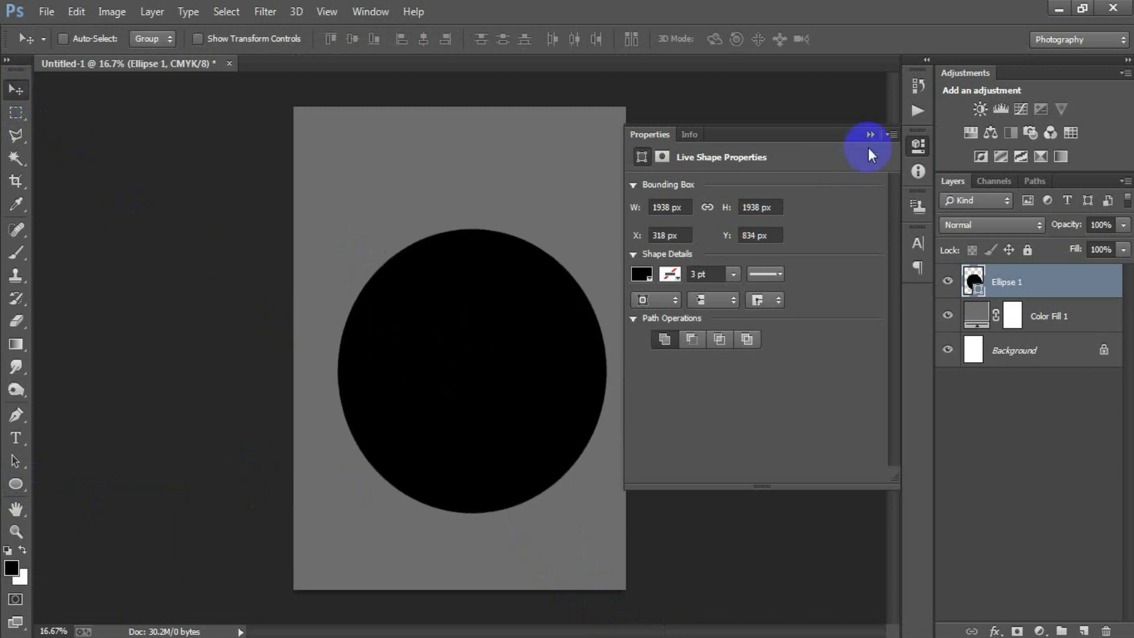
{"action": "left_click", "coordinate": [871, 135]}
{"action": "left_click", "coordinate": [998, 353], "text": "shift"}
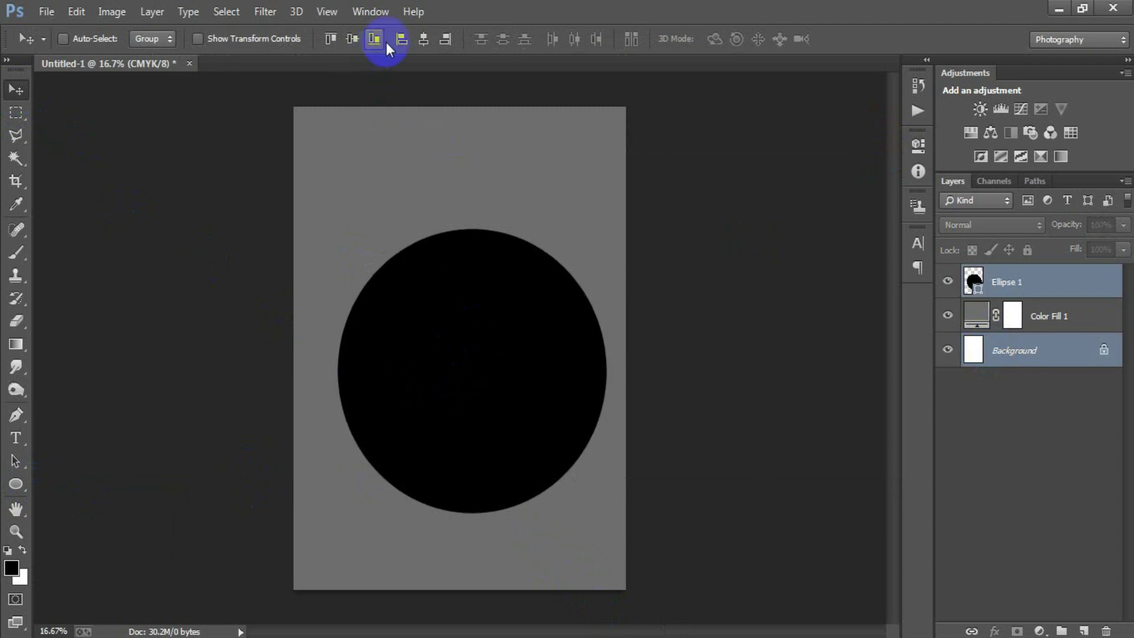
{"action": "left_click", "coordinate": [423, 45]}
{"action": "left_click", "coordinate": [1008, 282]}
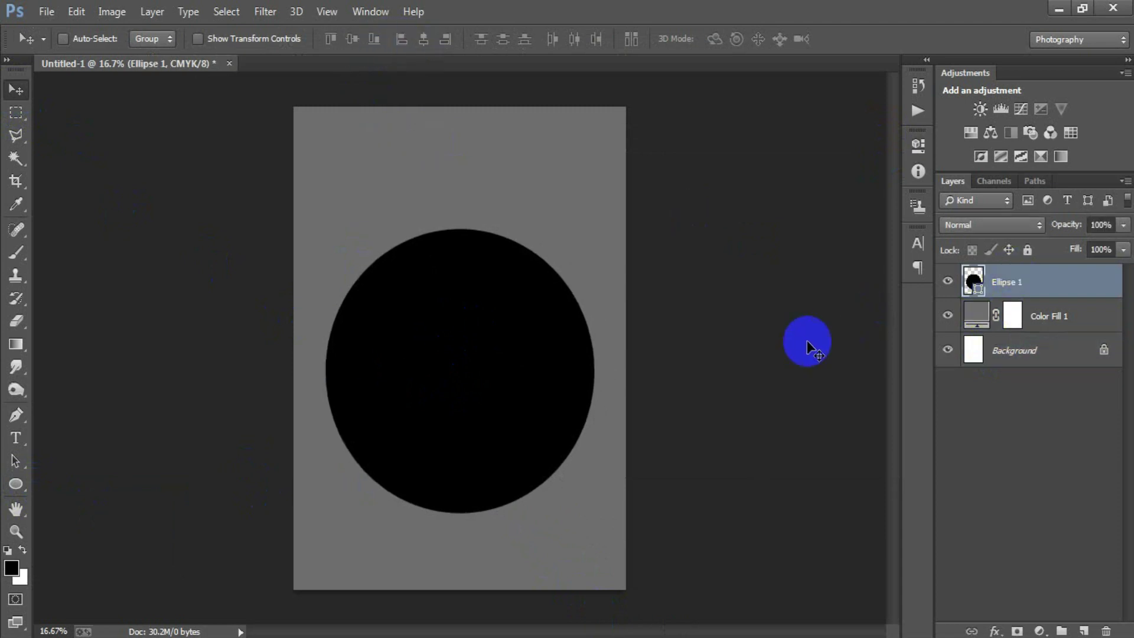
{"action": "left_click", "coordinate": [19, 439]}
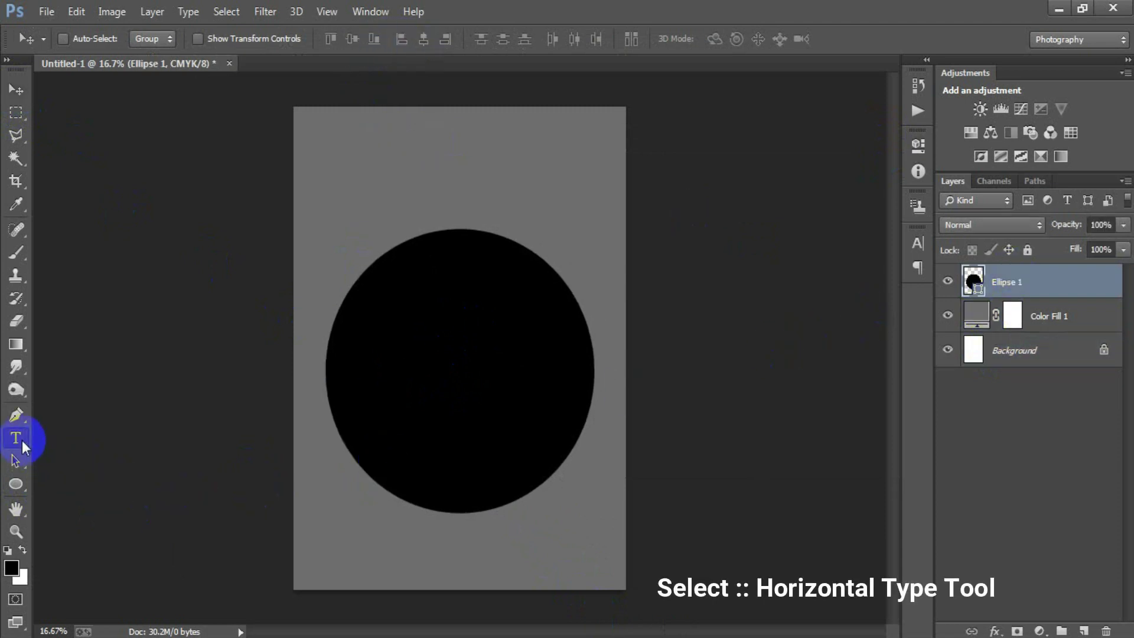
- Type 'SUMMER VIBES' at 72 pt along the circle's top edge
{"action": "left_click", "coordinate": [72, 442]}
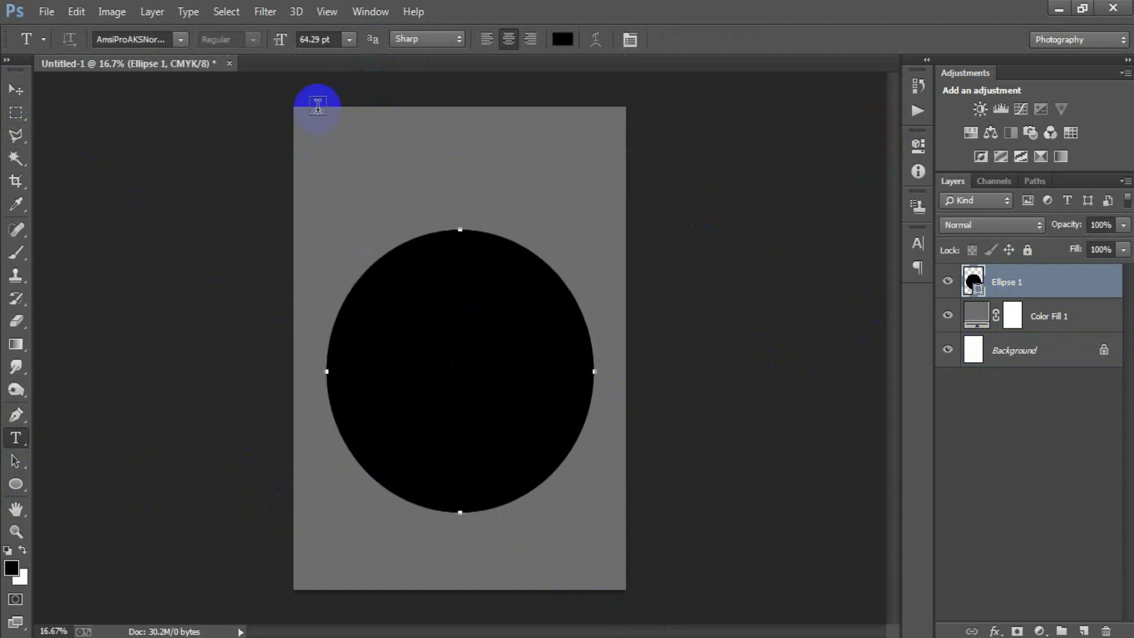
{"action": "left_click", "coordinate": [351, 46]}
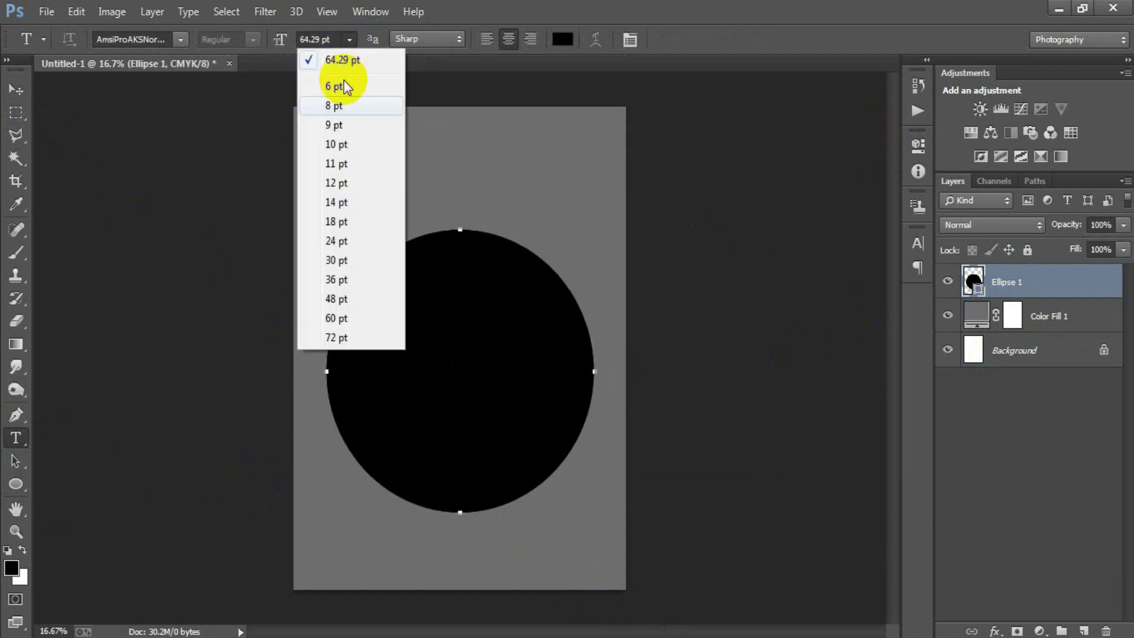
{"action": "left_click", "coordinate": [336, 334]}
{"action": "left_click", "coordinate": [473, 218]}
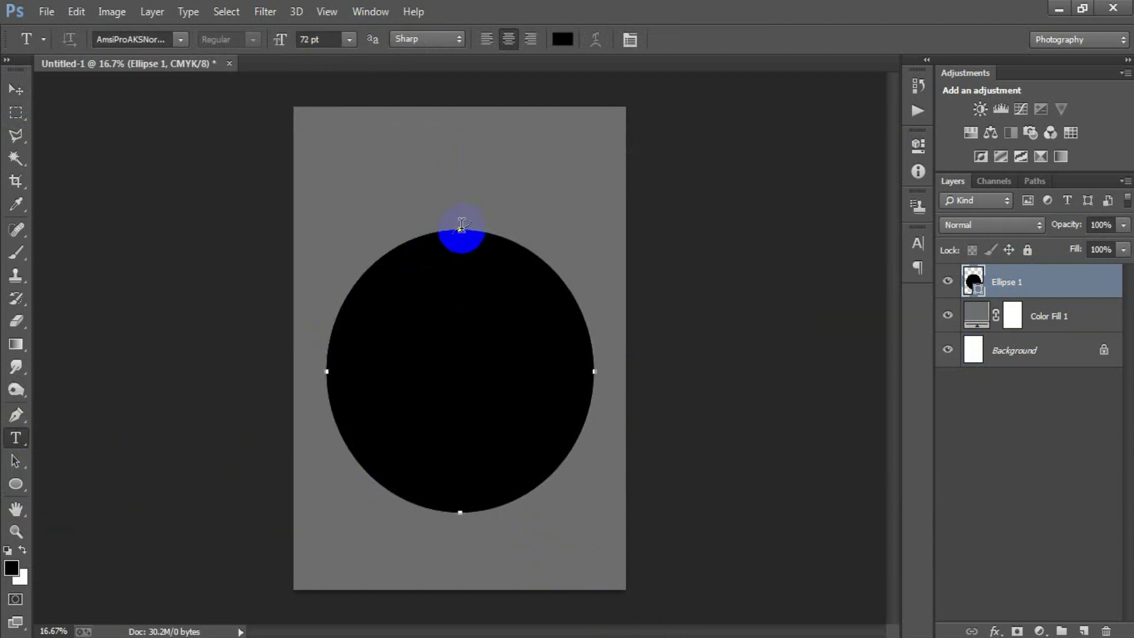
{"action": "type", "text": "SUMMER VIBES"}
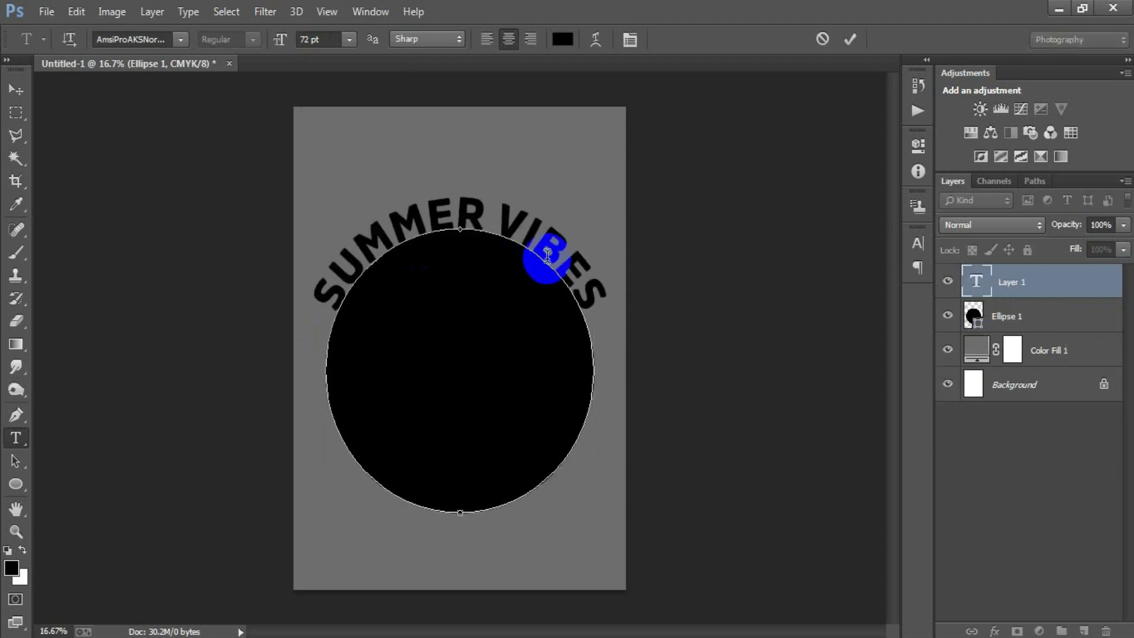
{"action": "left_click", "coordinate": [16, 89]}
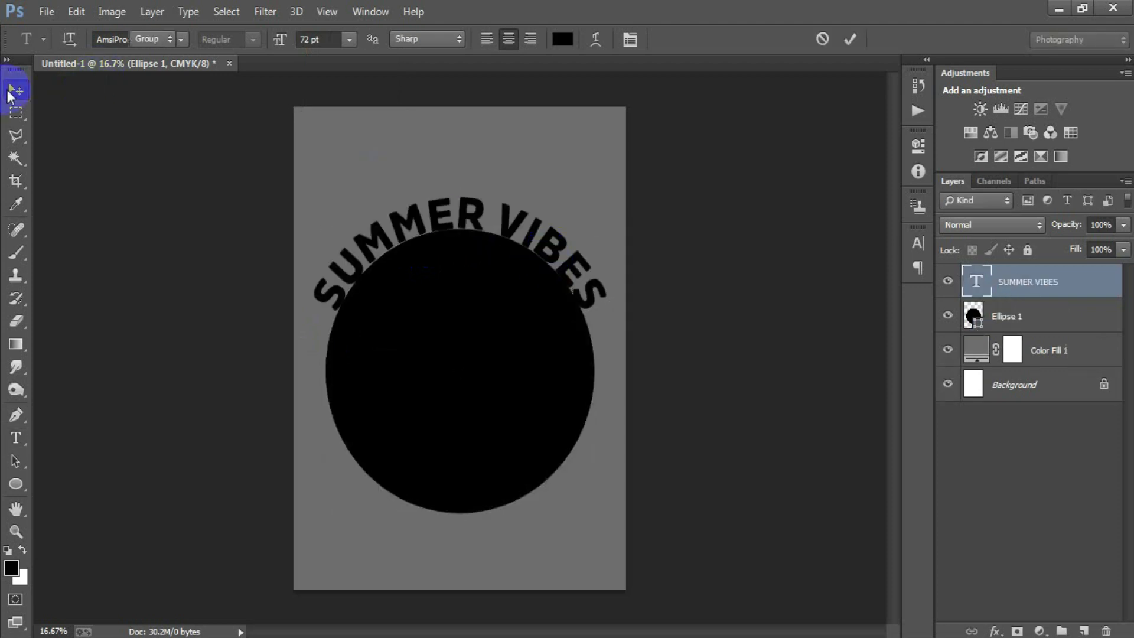
- Reduce the SUMMER VIBES font size to 64 pt in the Character panel
{"action": "left_click", "coordinate": [918, 242]}
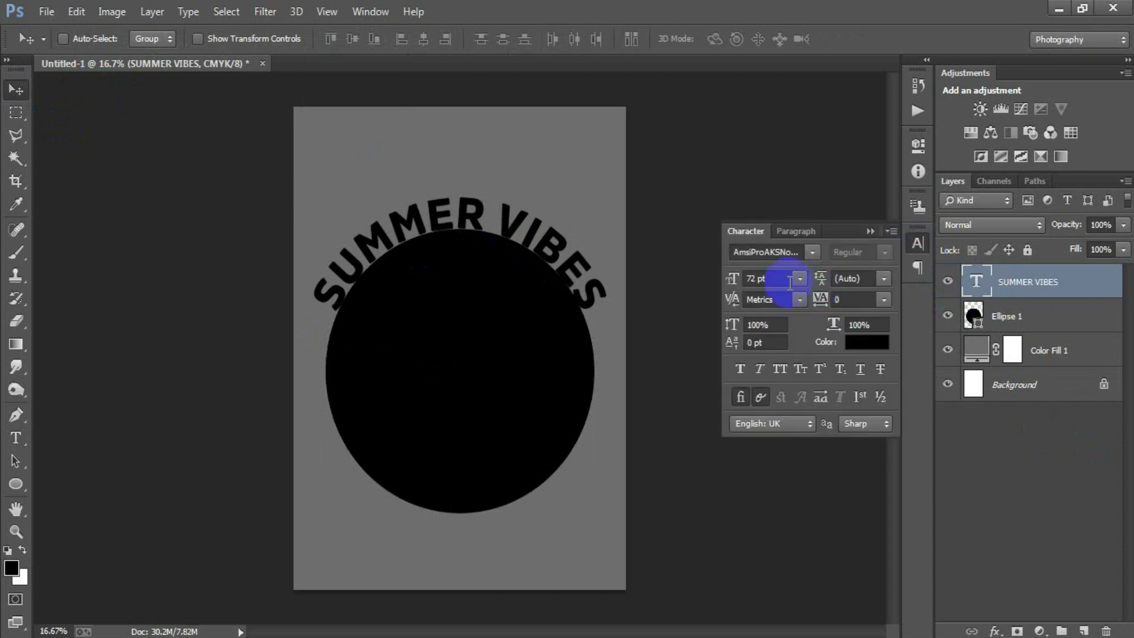
{"action": "left_click", "coordinate": [756, 279]}
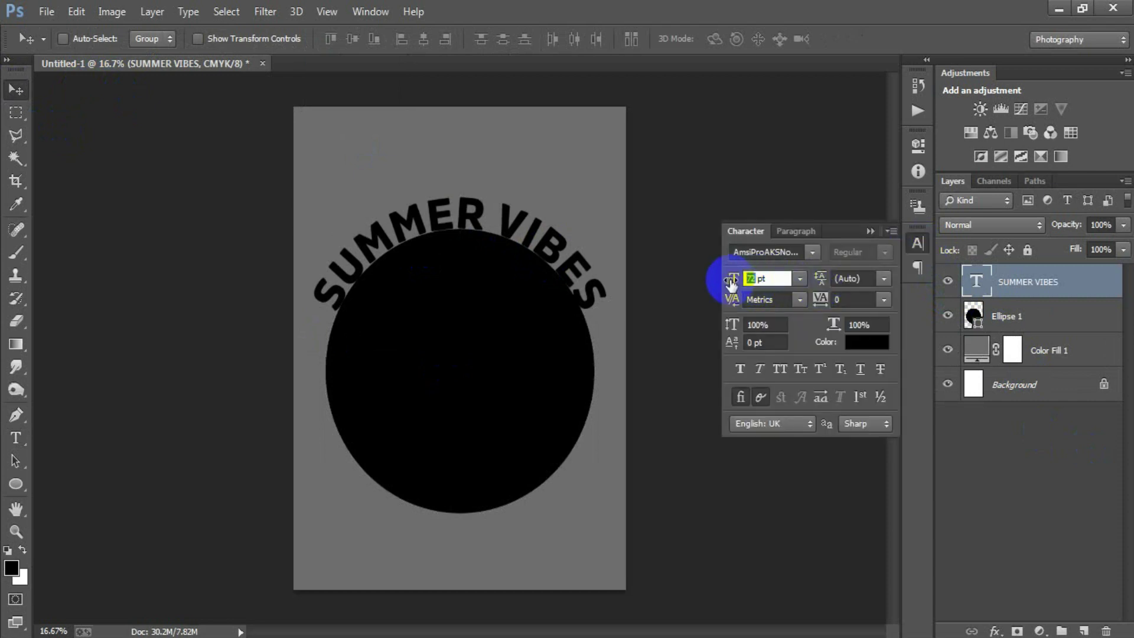
{"action": "type", "text": "64.21"}
{"action": "key", "text": "Return"}
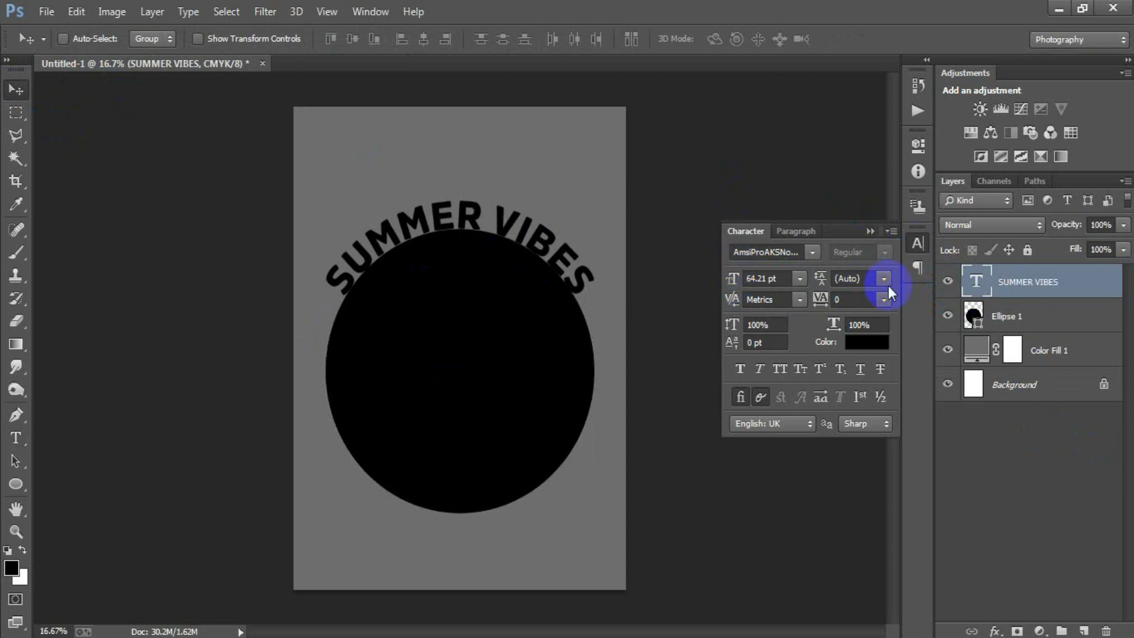
{"action": "left_click", "coordinate": [1021, 384], "text": "ctrl"}
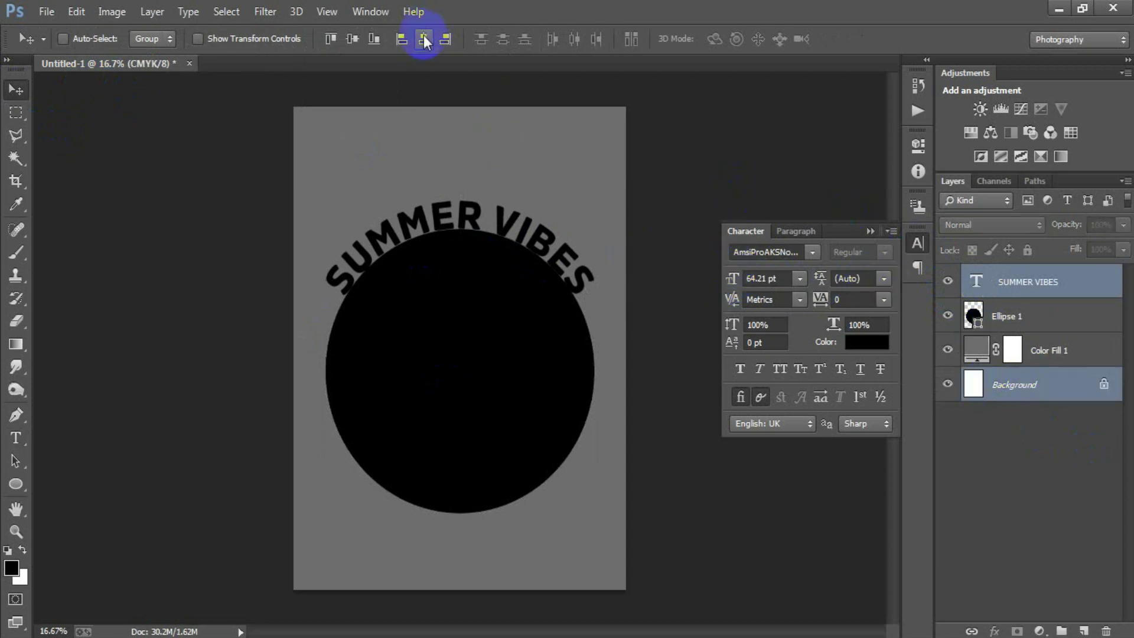
- Centre the curved text horizontally on the canvas and nudge it right and up
{"action": "left_click", "coordinate": [423, 39]}
{"action": "left_click", "coordinate": [1043, 325], "text": "ctrl"}
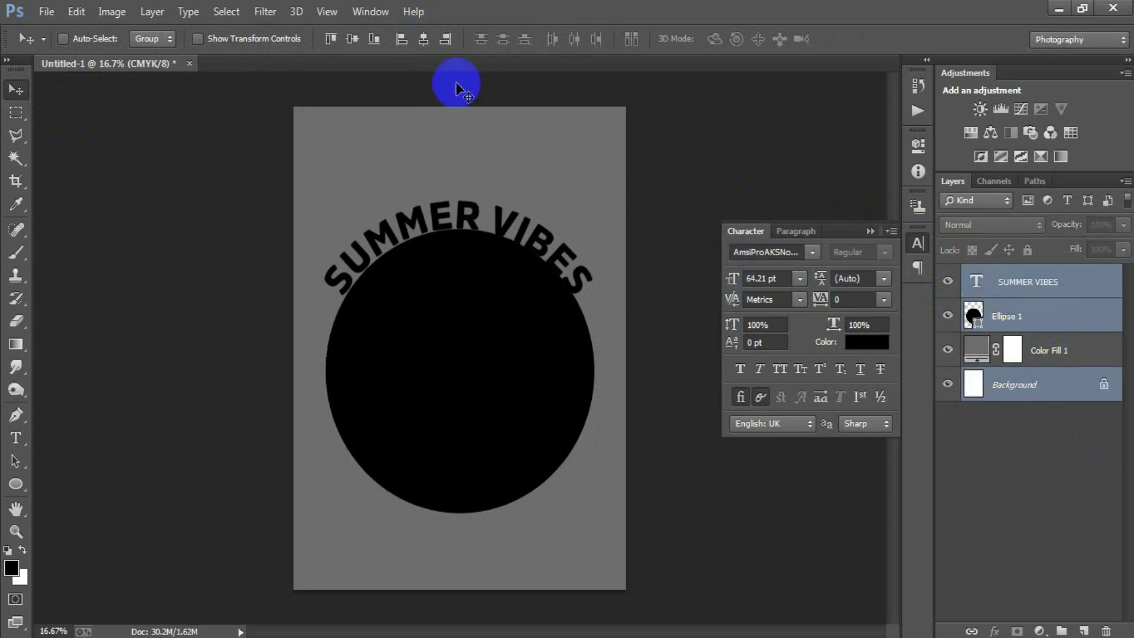
{"action": "left_click", "coordinate": [1010, 287]}
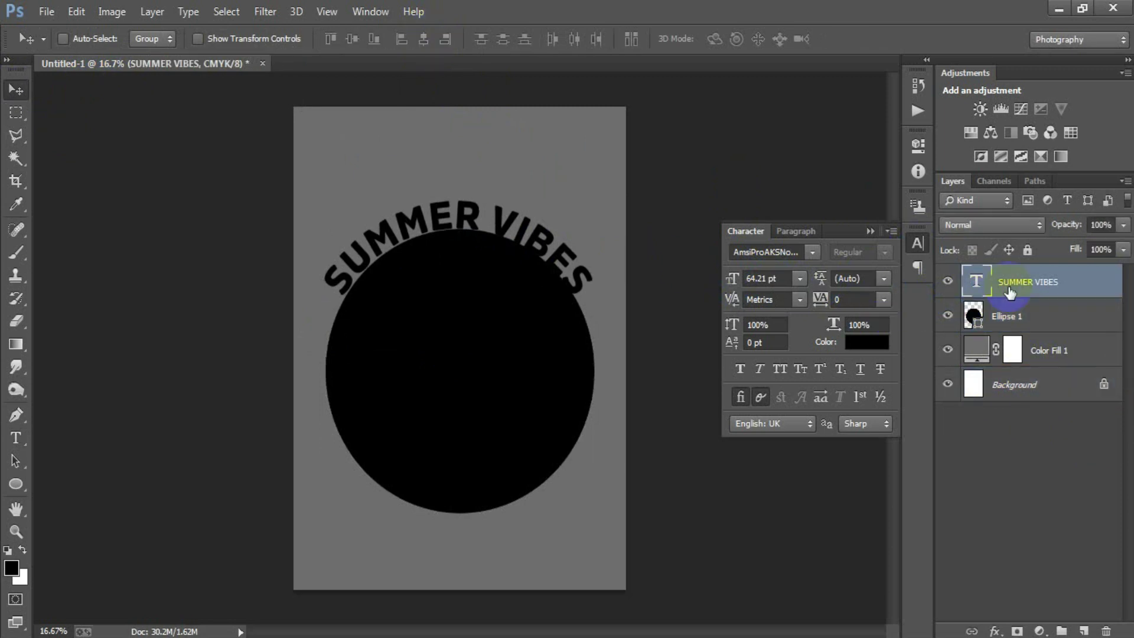
{"action": "key", "text": "shift+Right"}
{"action": "key", "text": "shift+Right"}
{"action": "key", "text": "shift+Right"}
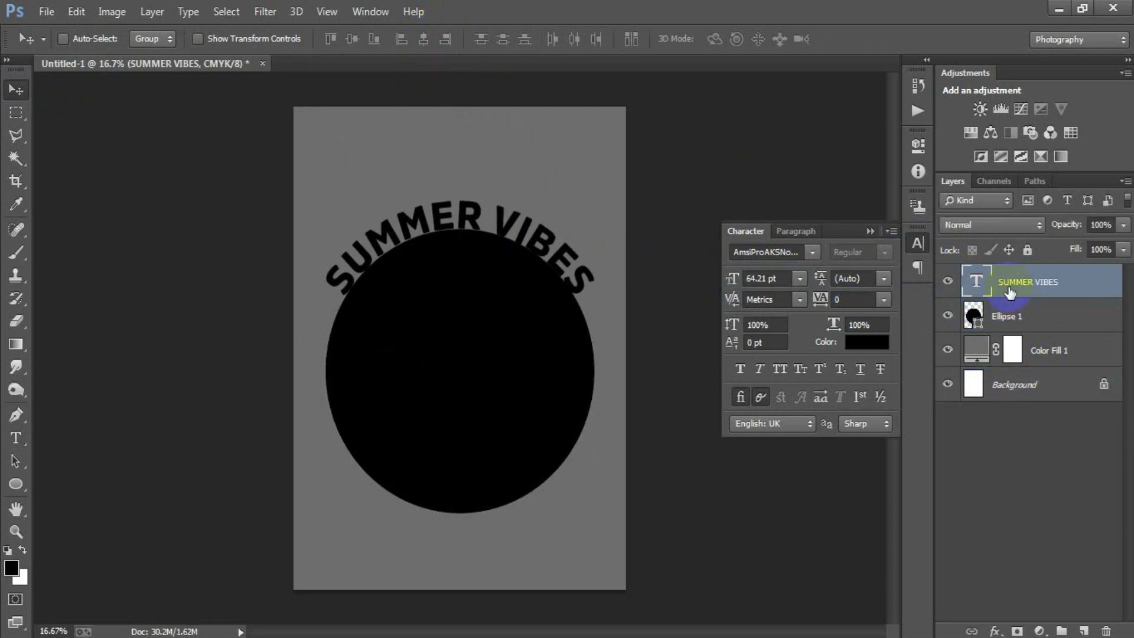
{"action": "key", "text": "shift+Right"}
{"action": "key", "text": "shift+Right"}
{"action": "key", "text": "shift+Up"}
{"action": "key", "text": "shift+Up"}
{"action": "key", "text": "shift+Up"}
{"action": "key", "text": "shift+Up"}
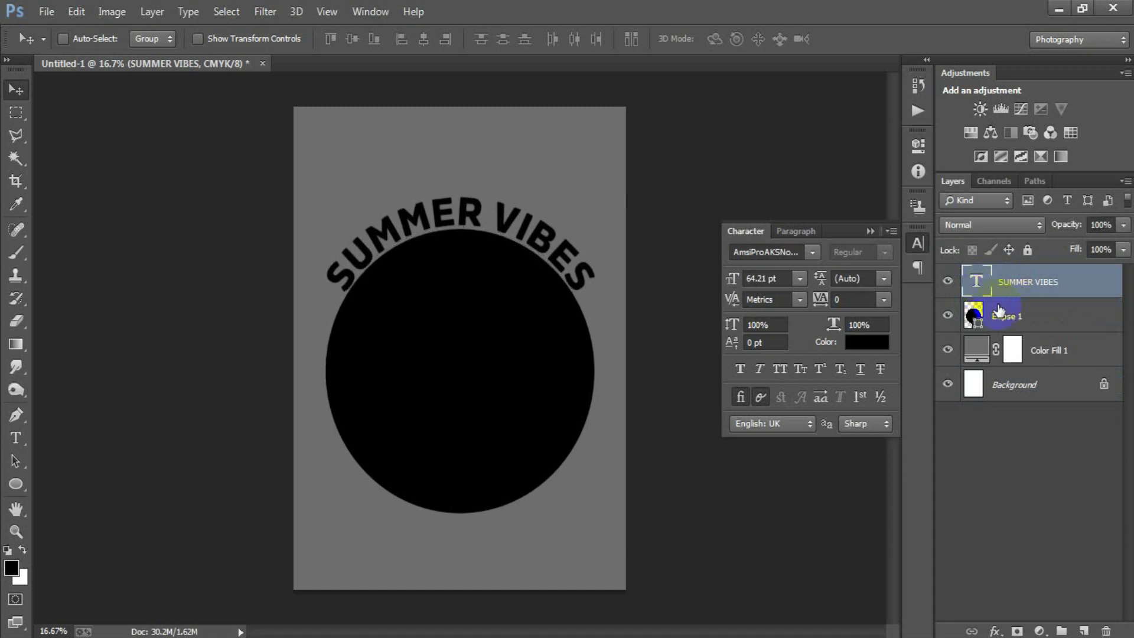
- Raise the circle and text together, then toggle the circle's visibility off and on
{"action": "left_click", "coordinate": [1000, 314], "text": "shift"}
{"action": "key", "text": "shift+Up"}
{"action": "key", "text": "shift+Up"}
{"action": "key", "text": "shift+Up"}
{"action": "key", "text": "shift+Up"}
{"action": "key", "text": "shift+Up"}
{"action": "key", "text": "shift+Up"}
{"action": "key", "text": "shift+Up"}
{"action": "key", "text": "shift+Up"}
{"action": "key", "text": "shift+Up"}
{"action": "key", "text": "shift+Up"}
{"action": "key", "text": "shift+Up"}
{"action": "key", "text": "shift+Up"}
{"action": "key", "text": "shift+Up"}
{"action": "key", "text": "shift+Up"}
{"action": "key", "text": "shift+Up"}
{"action": "key", "text": "shift+Up"}
{"action": "key", "text": "shift+Up"}
{"action": "key", "text": "shift+Up"}
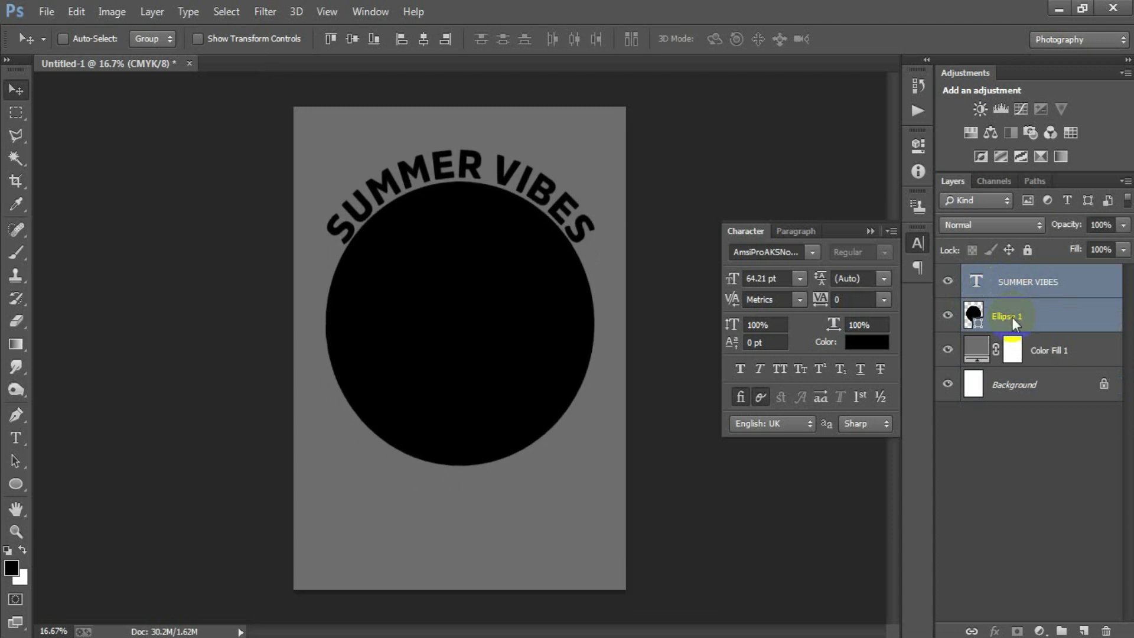
{"action": "left_click", "coordinate": [1011, 319]}
{"action": "left_click", "coordinate": [973, 313]}
{"action": "left_click", "coordinate": [948, 315]}
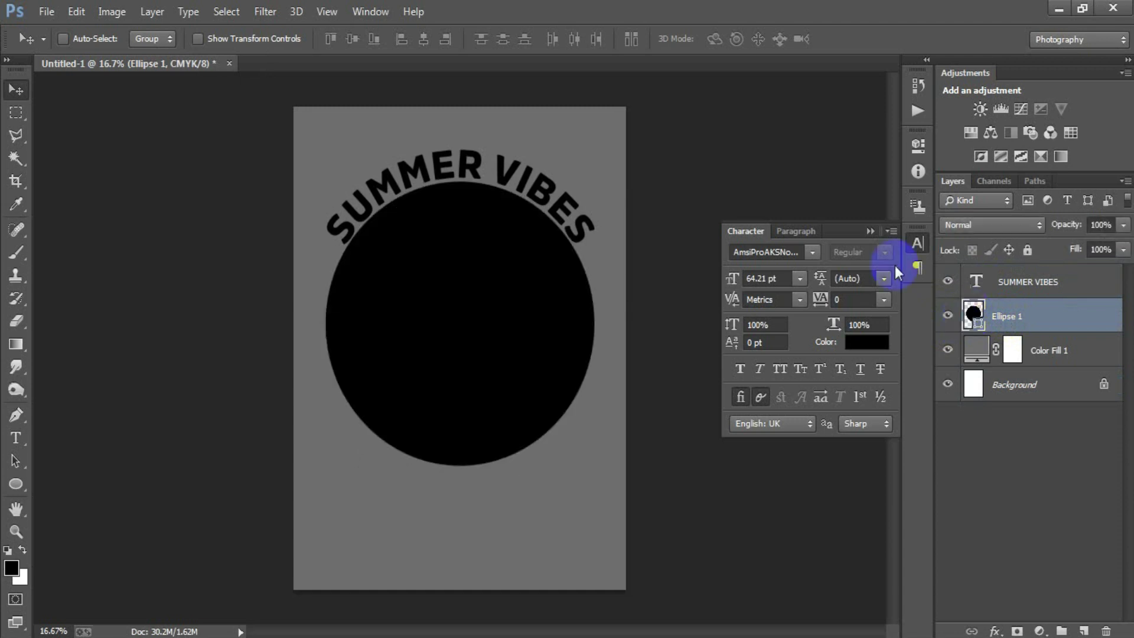
{"action": "left_click", "coordinate": [871, 231]}
{"action": "left_click", "coordinate": [948, 315]}
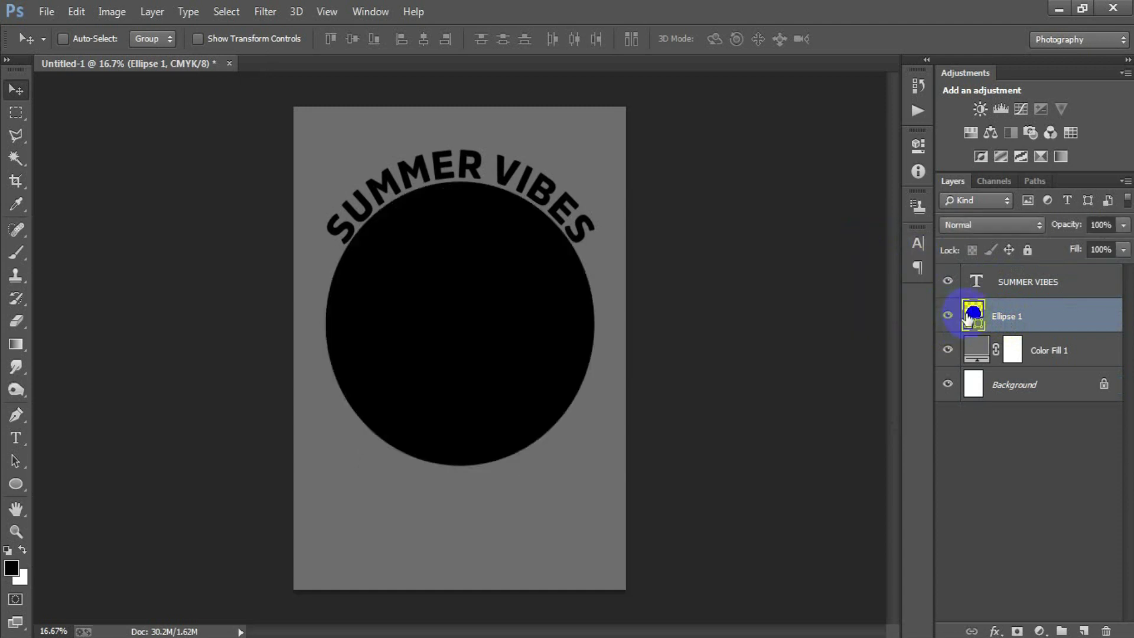
- Recolour the circle cream F7FFD9 and duplicate its layer
{"action": "double_click", "coordinate": [969, 315]}
{"action": "left_click_drag", "start_coordinate": [821, 132], "coordinate": [789, 132]}
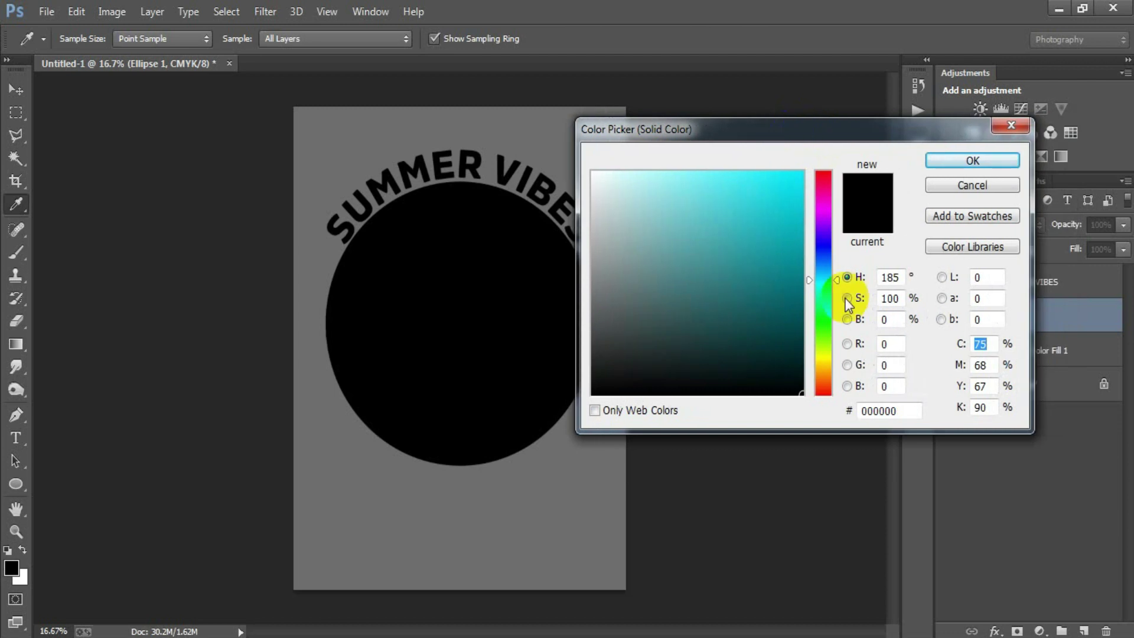
{"action": "left_click", "coordinate": [889, 410]}
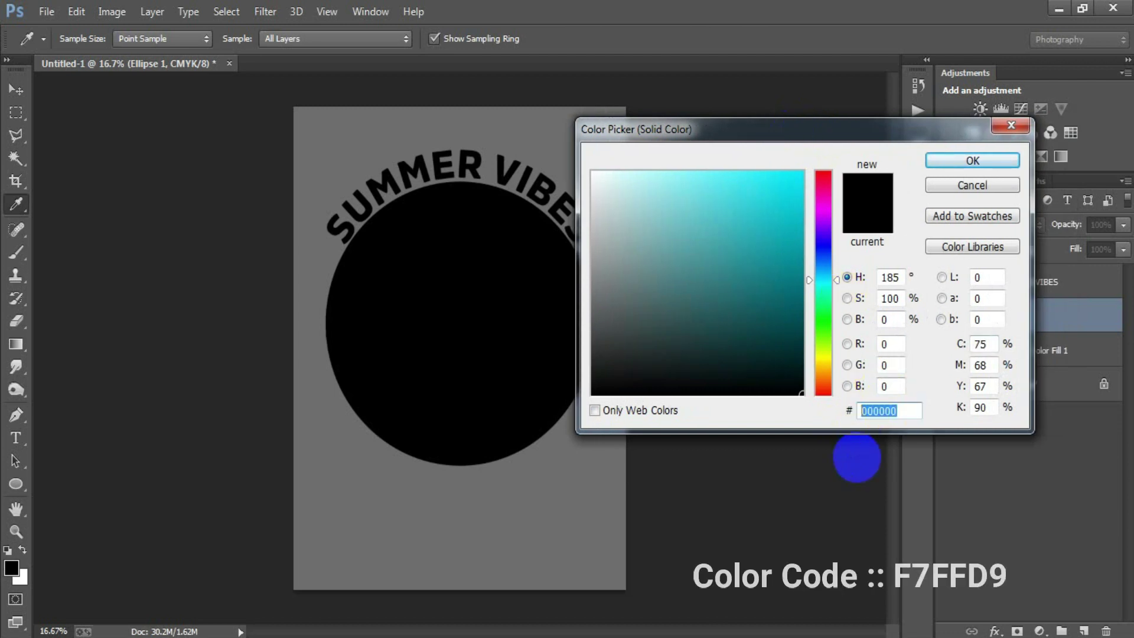
{"action": "type", "text": "F7FFD9"}
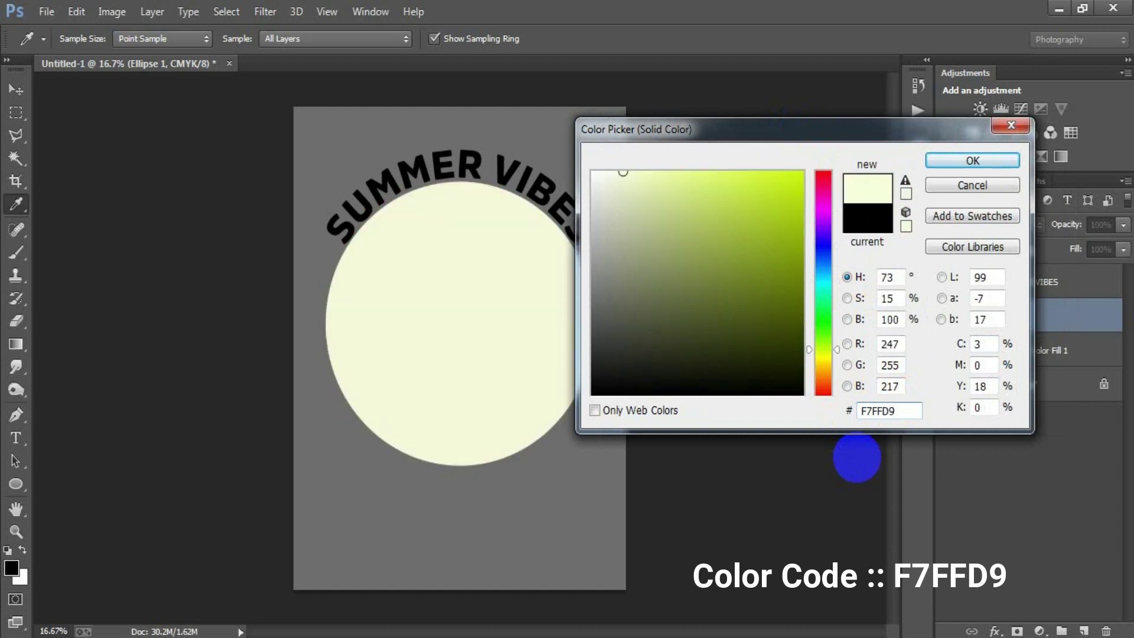
{"action": "left_click", "coordinate": [939, 162]}
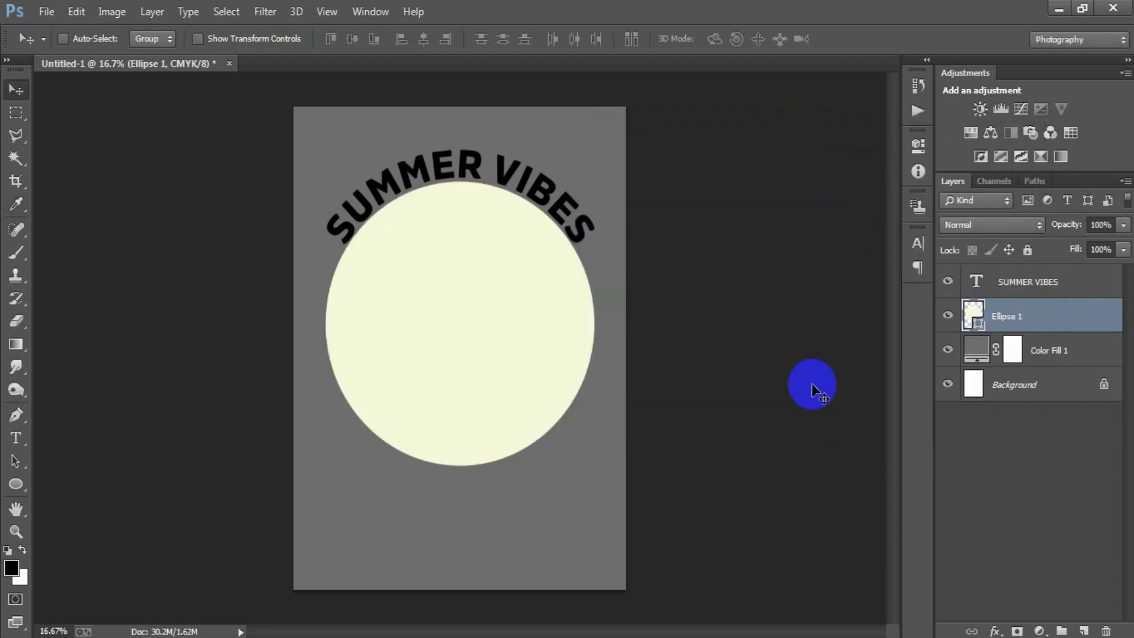
{"action": "key", "text": "ctrl+j"}
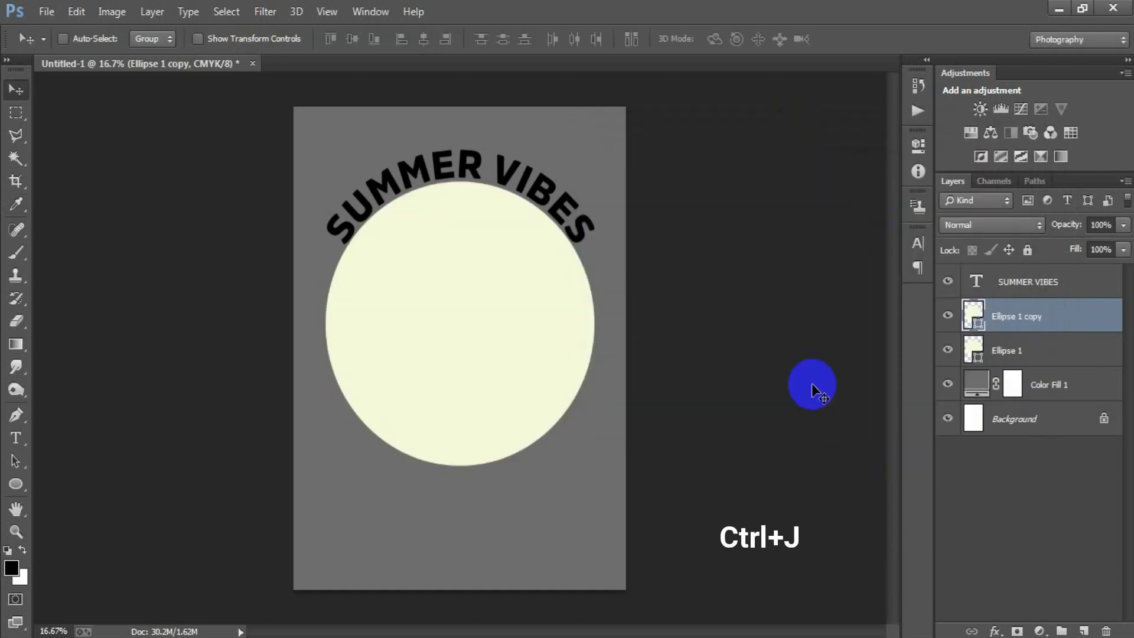
- Make the circle copy black, shrink it to about 96%, and duplicate it
{"action": "double_click", "coordinate": [966, 312]}
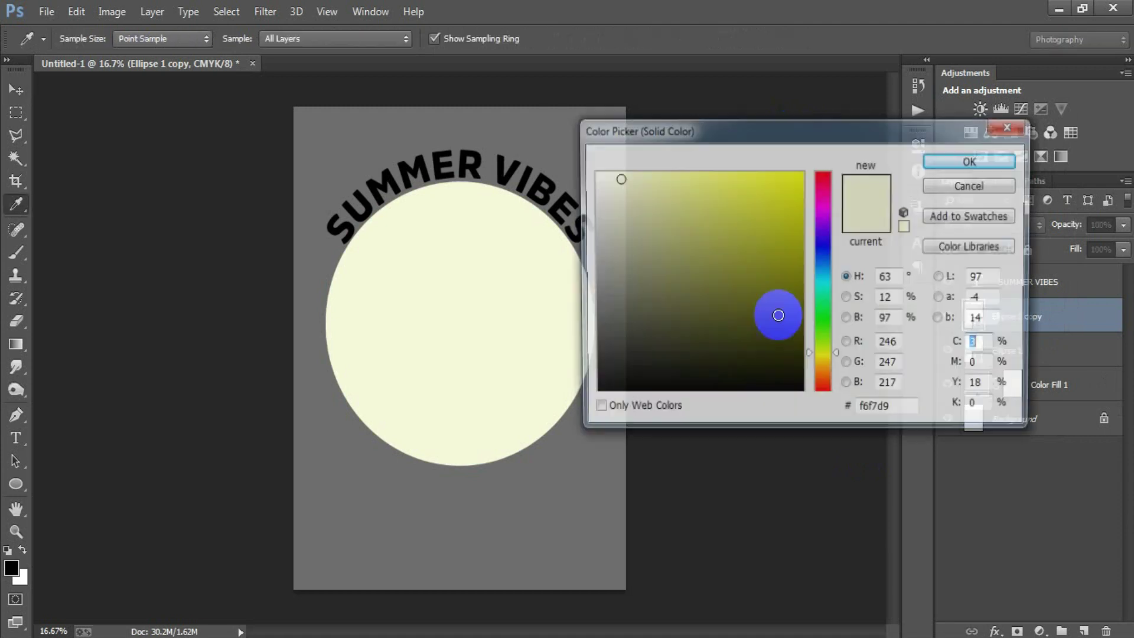
{"action": "left_click_drag", "start_coordinate": [608, 351], "coordinate": [593, 393]}
{"action": "left_click", "coordinate": [933, 162]}
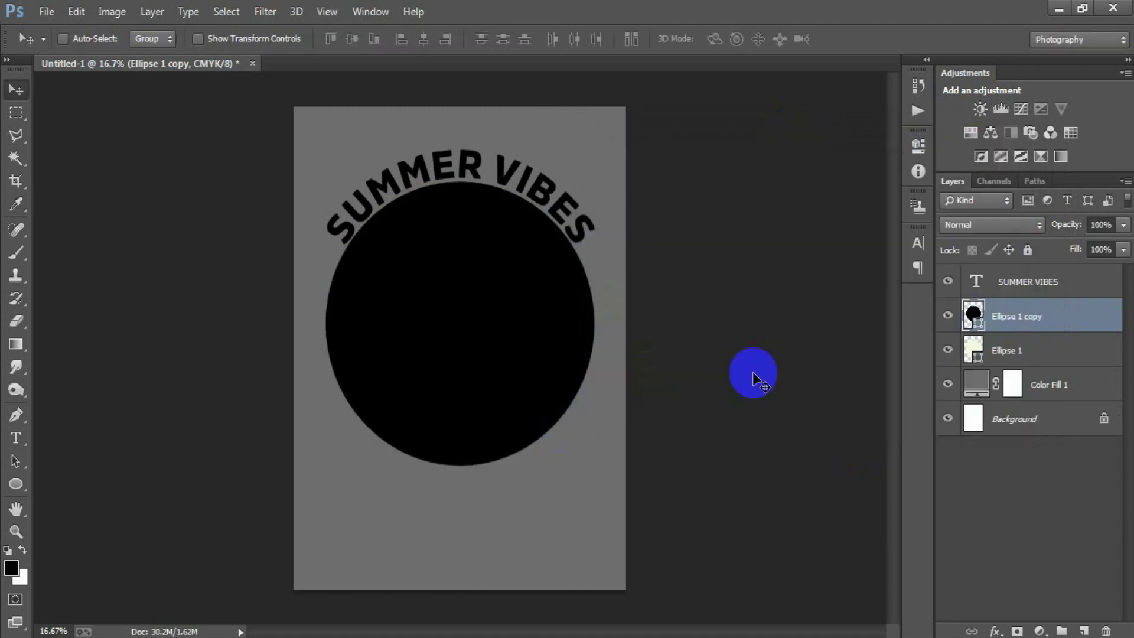
{"action": "key", "text": "ctrl+t"}
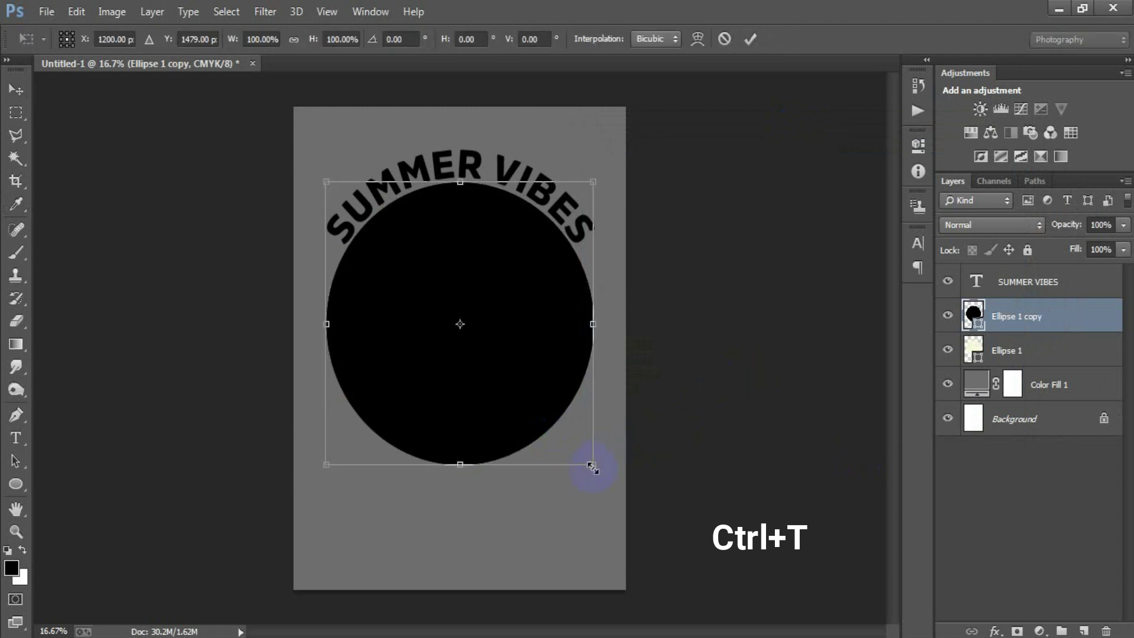
{"action": "left_click_drag", "start_coordinate": [590, 467], "coordinate": [585, 459]}
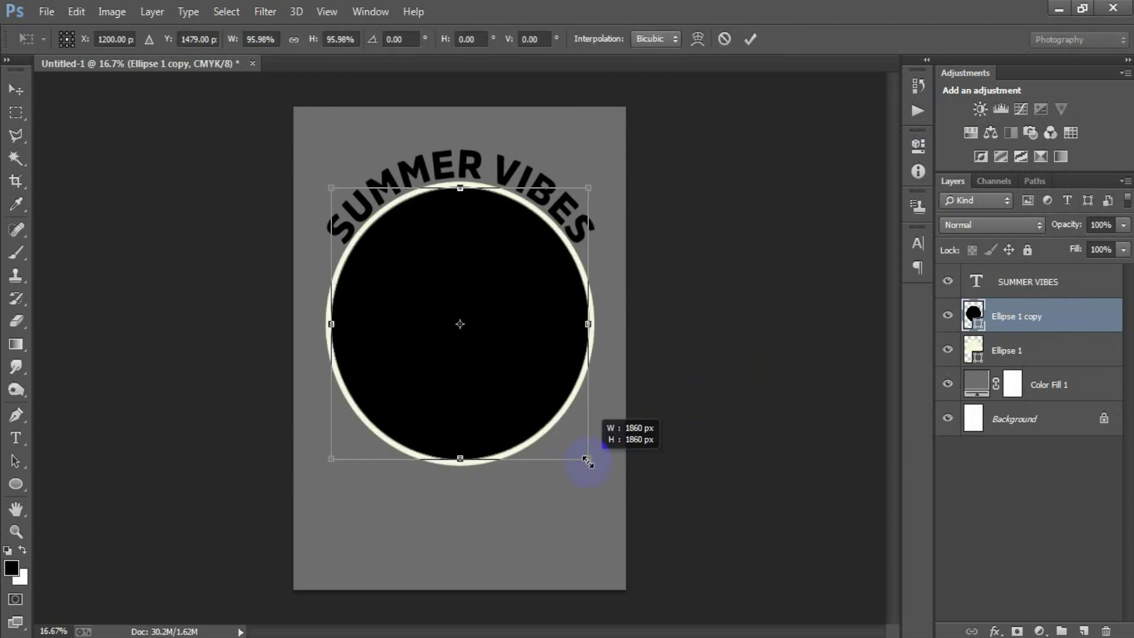
{"action": "left_click", "coordinate": [749, 40]}
{"action": "key", "text": "ctrl+j"}
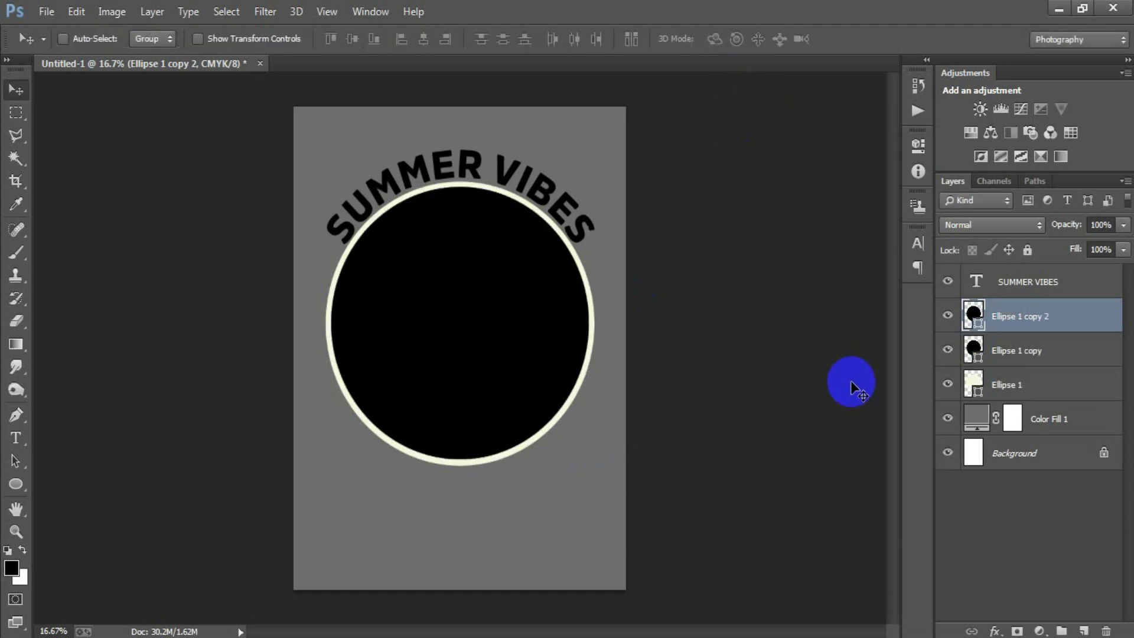
- Fill the newest circle copy with the sampled cream and shrink it to about 97%
{"action": "double_click", "coordinate": [973, 316]}
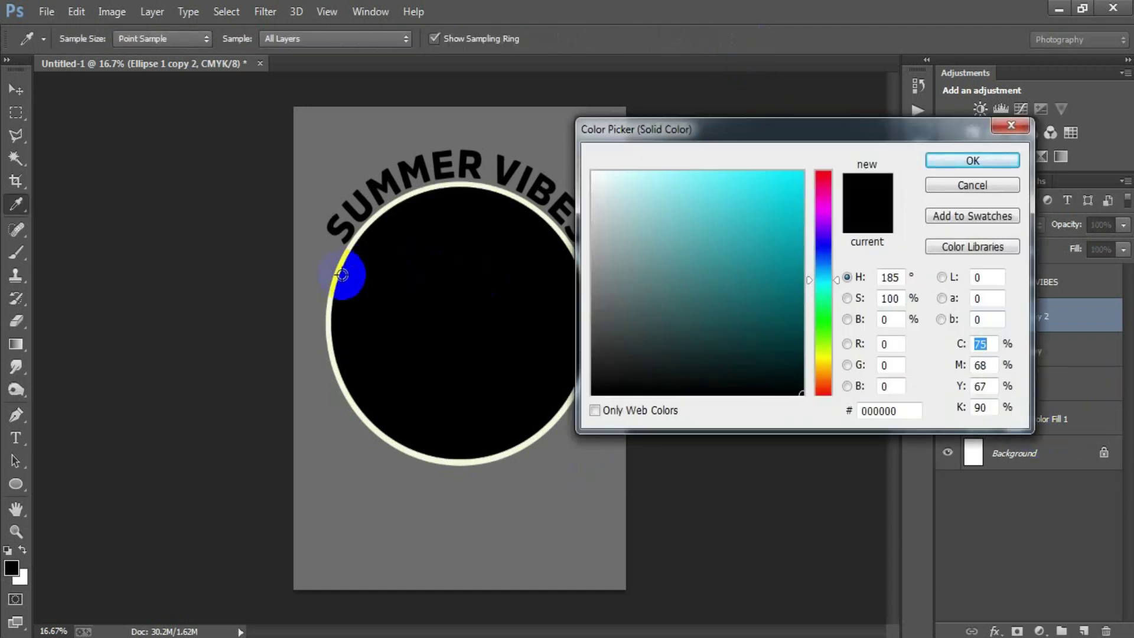
{"action": "left_click", "coordinate": [335, 279]}
{"action": "left_click", "coordinate": [972, 162]}
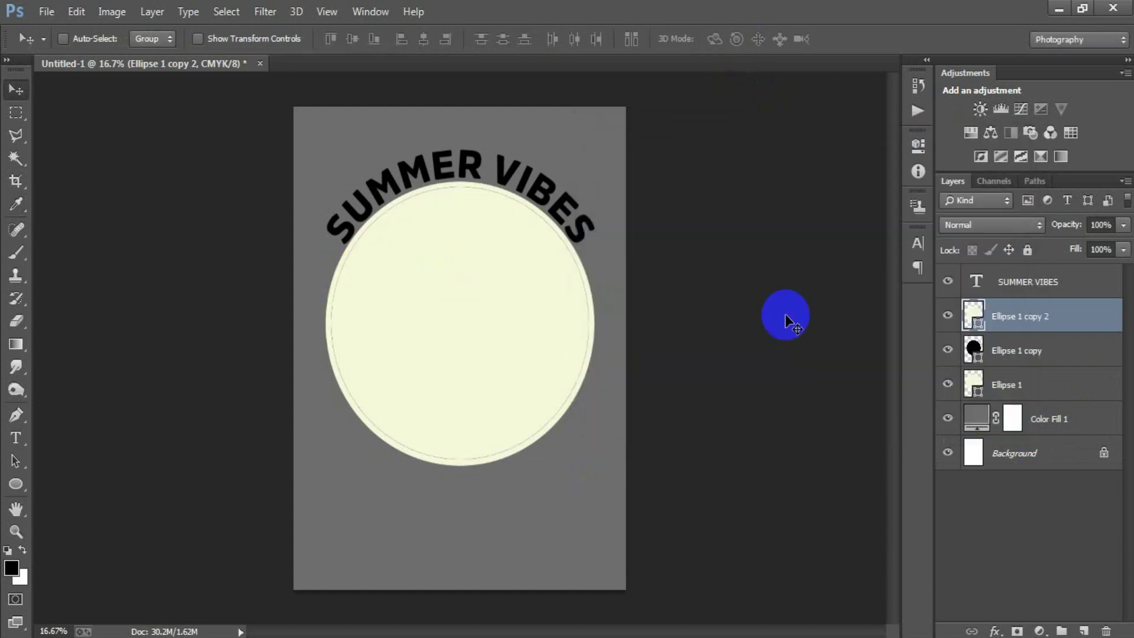
{"action": "key", "text": "ctrl+t"}
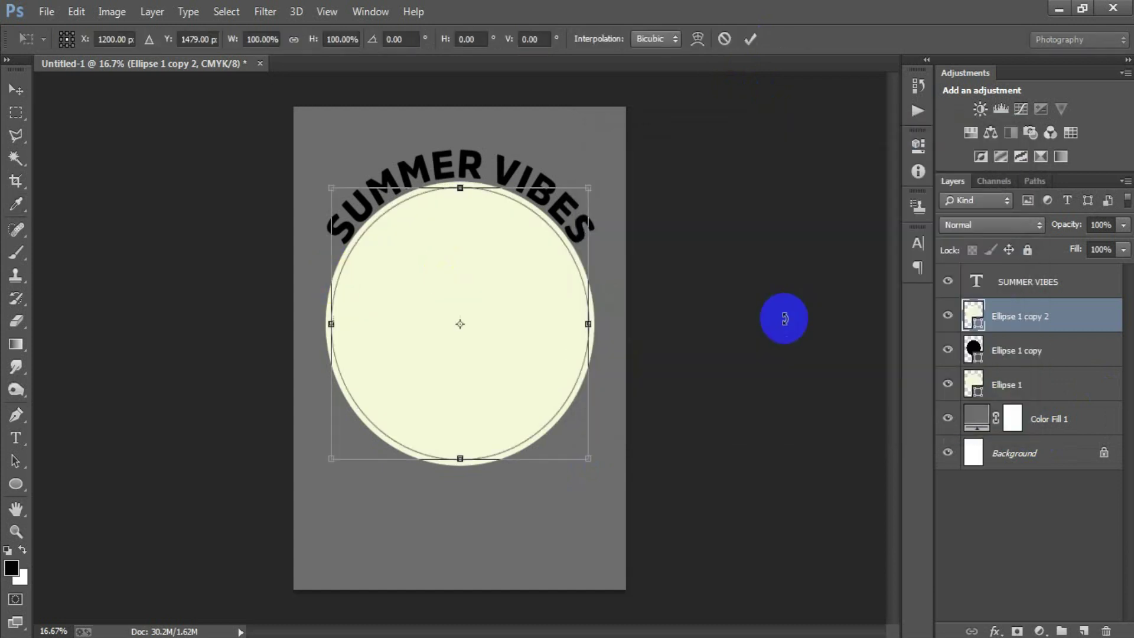
{"action": "left_click_drag", "start_coordinate": [590, 460], "coordinate": [585, 460]}
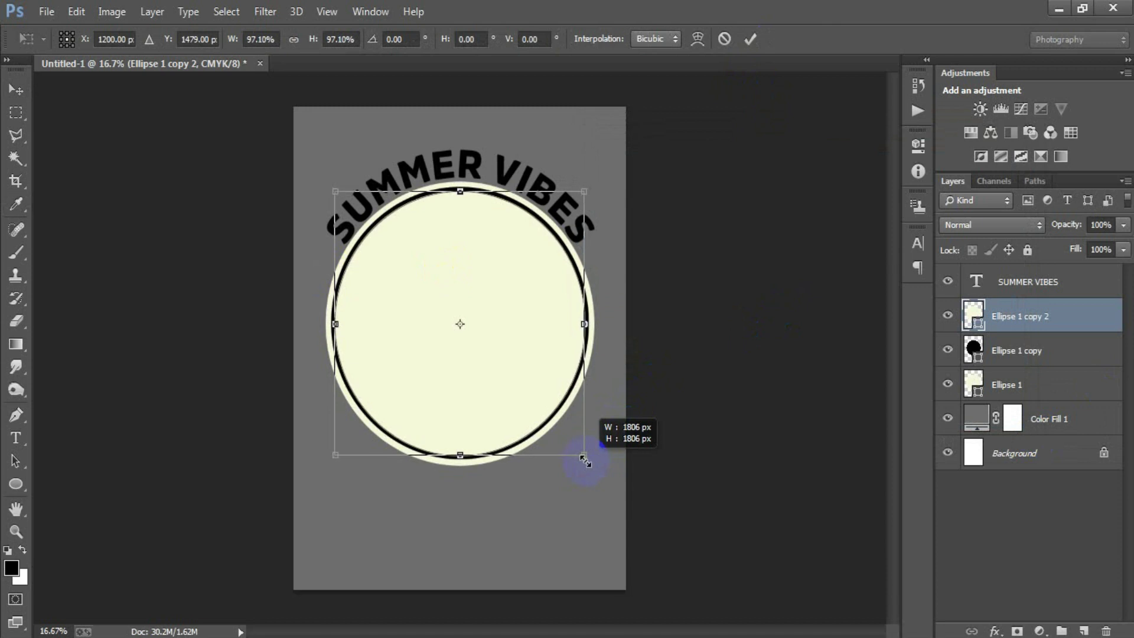
{"action": "left_click_drag", "start_coordinate": [585, 461], "coordinate": [587, 460]}
{"action": "left_click", "coordinate": [750, 40]}
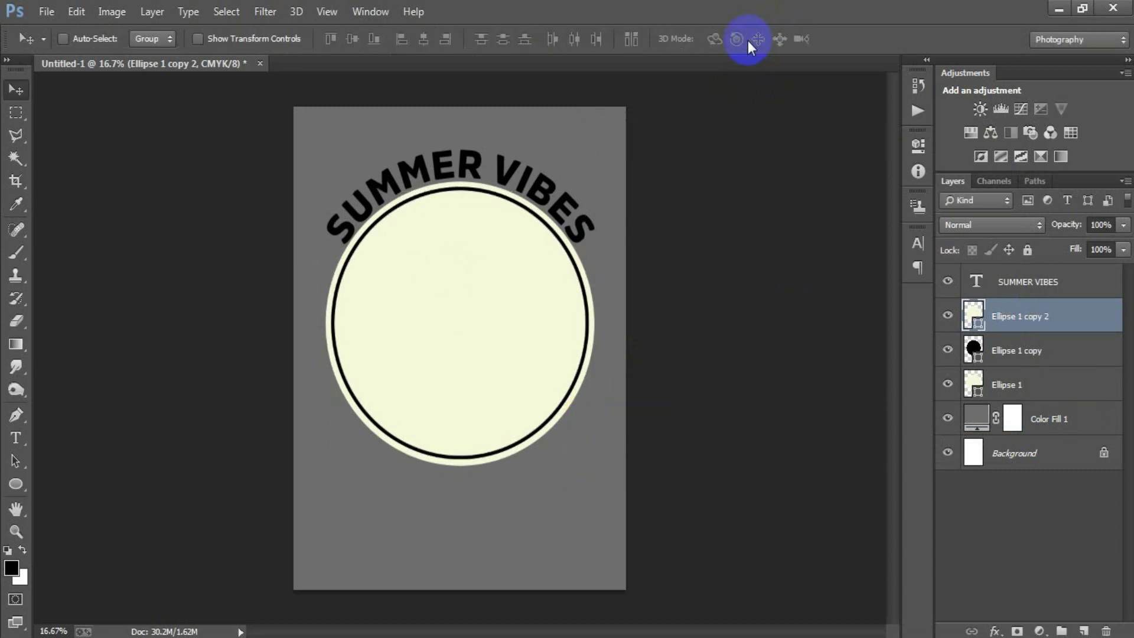
- Rasterize the three ellipse layers and add an empty layer above them
{"action": "left_click", "coordinate": [1046, 386], "text": "shift"}
{"action": "right_click", "coordinate": [1034, 352]}
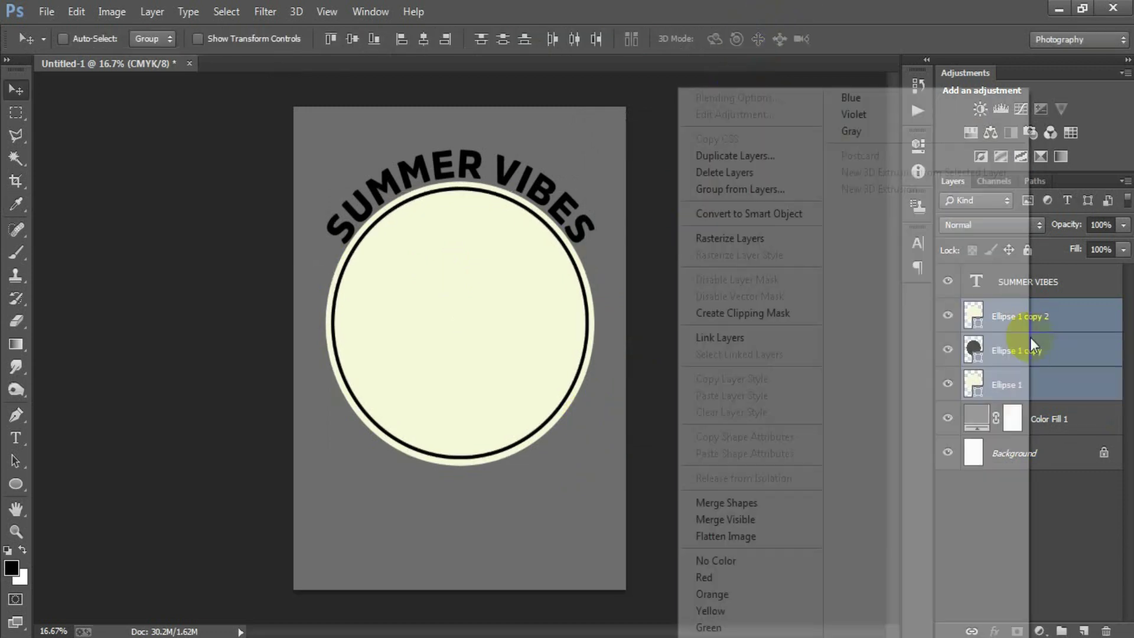
{"action": "left_click", "coordinate": [715, 237]}
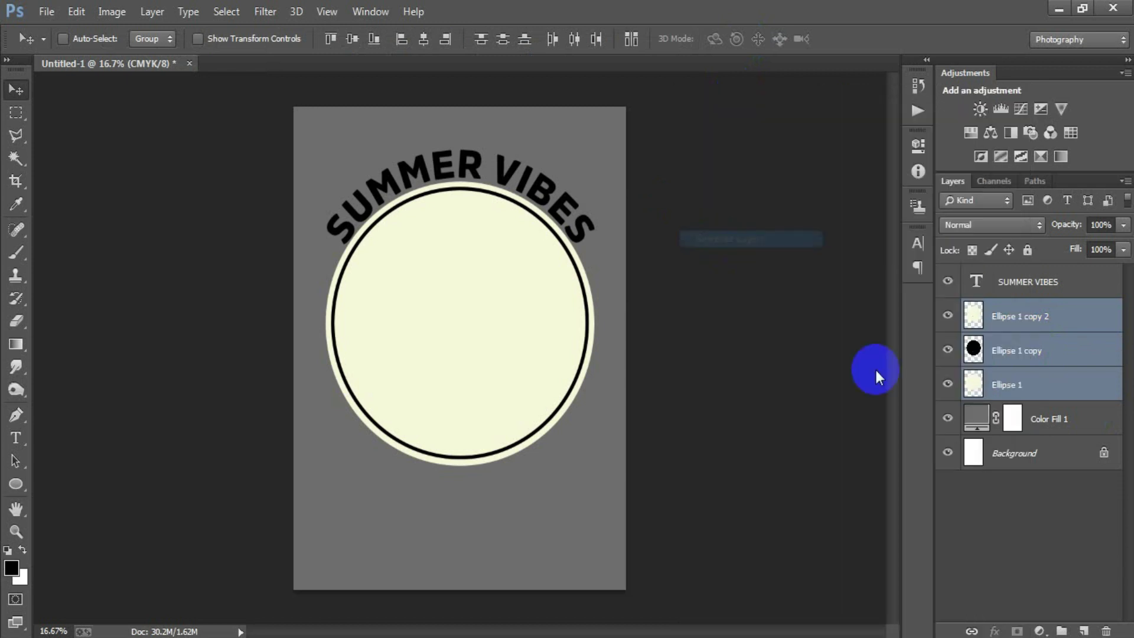
{"action": "left_click", "coordinate": [1006, 325]}
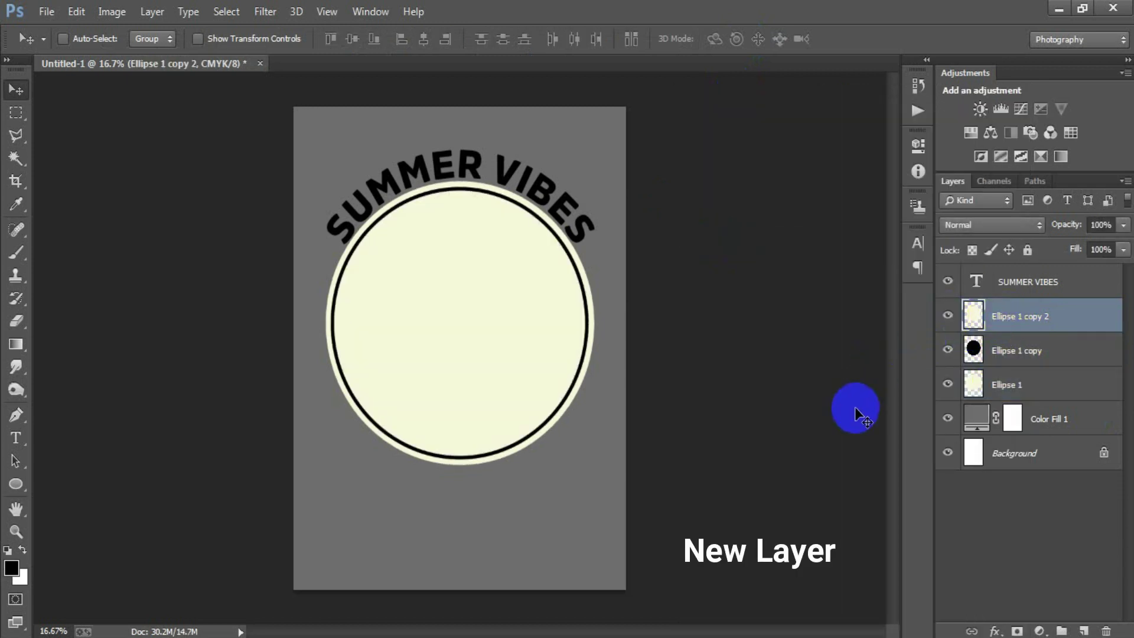
{"action": "left_click", "coordinate": [1085, 630]}
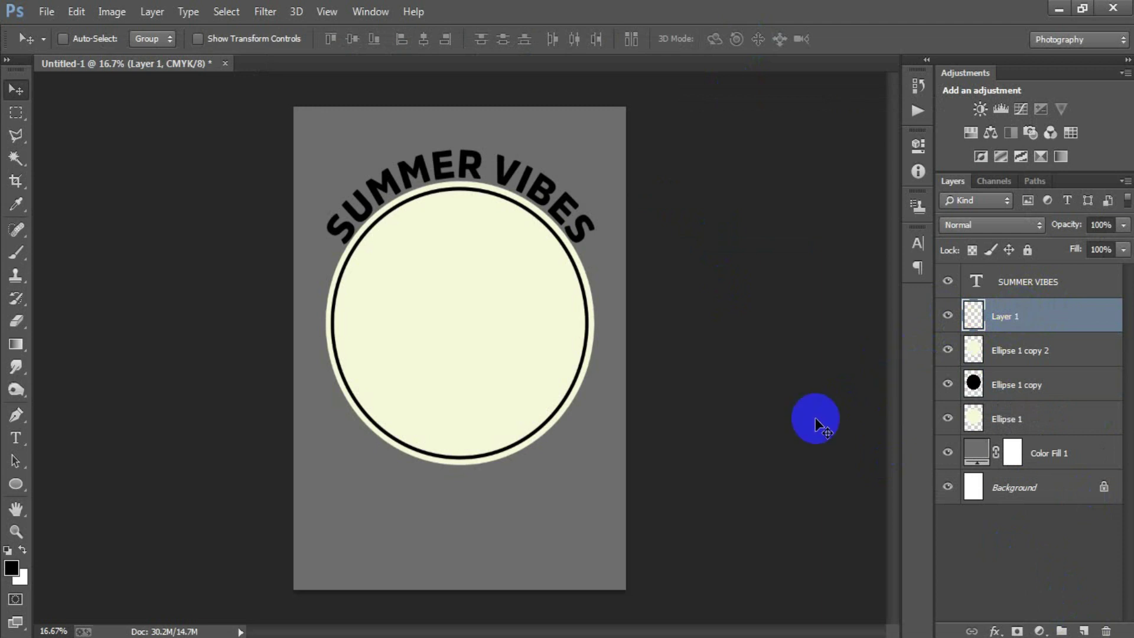
- Draw a 20 px black horizontal line across the circle and move it up
{"action": "left_click", "coordinate": [18, 484]}
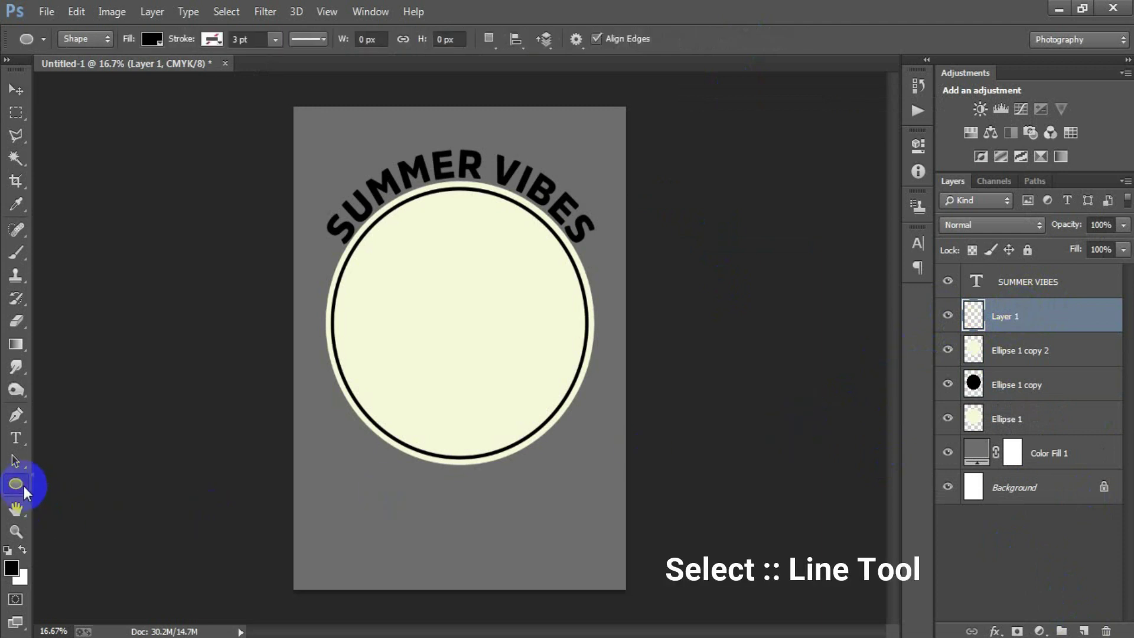
{"action": "left_click", "coordinate": [97, 548]}
{"action": "left_click_drag", "start_coordinate": [287, 290], "coordinate": [677, 290]}
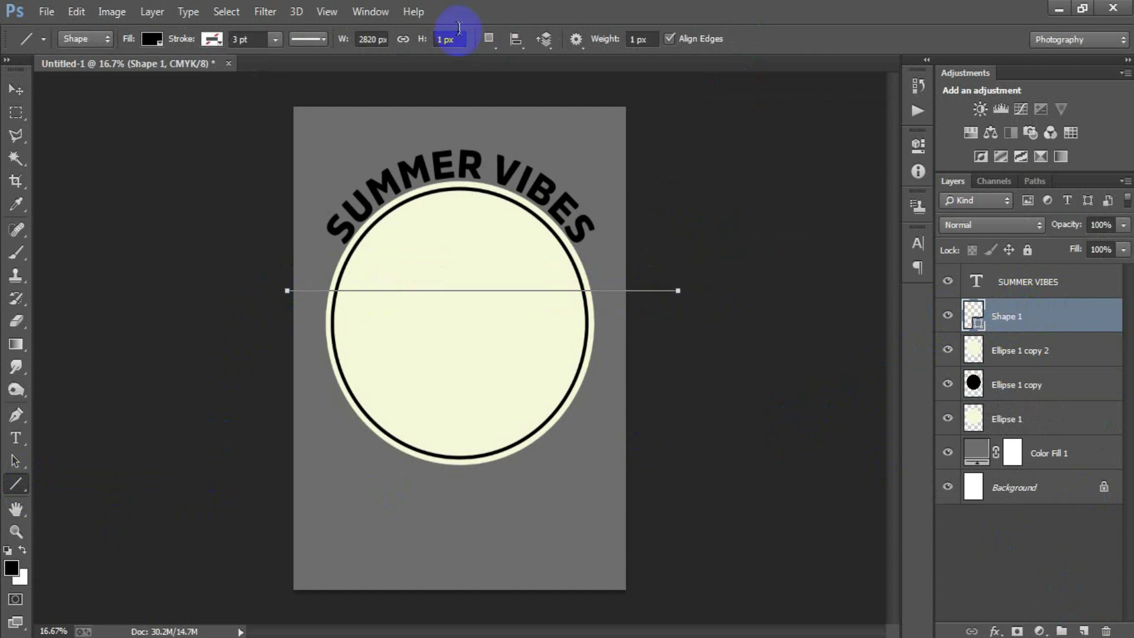
{"action": "left_click_drag", "start_coordinate": [426, 46], "coordinate": [436, 43]}
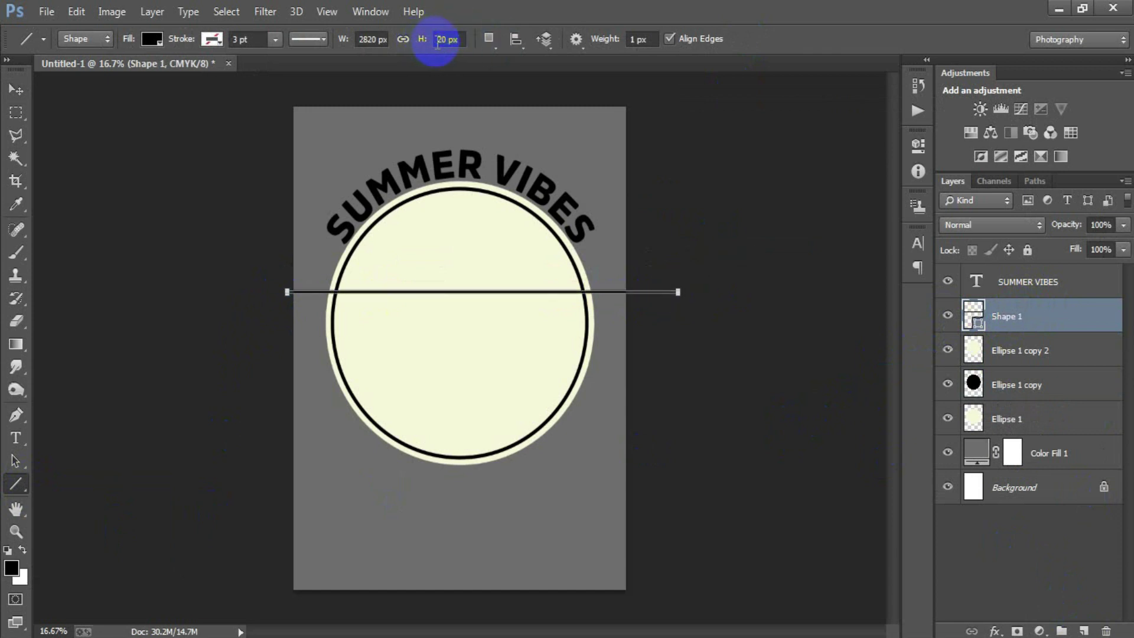
{"action": "left_click", "coordinate": [16, 89]}
{"action": "left_click_drag", "start_coordinate": [729, 455], "coordinate": [733, 454]}
{"action": "key", "text": "shift+Up"}
{"action": "key", "text": "shift+Up"}
{"action": "key", "text": "shift+Up"}
{"action": "key", "text": "shift+Up"}
{"action": "key", "text": "shift+Up"}
{"action": "key", "text": "shift+Up"}
{"action": "key", "text": "shift+Up"}
{"action": "key", "text": "shift+Up"}
{"action": "key", "text": "shift+Up"}
{"action": "key", "text": "shift+Up"}
{"action": "key", "text": "shift+Up"}
{"action": "key", "text": "shift+Up"}
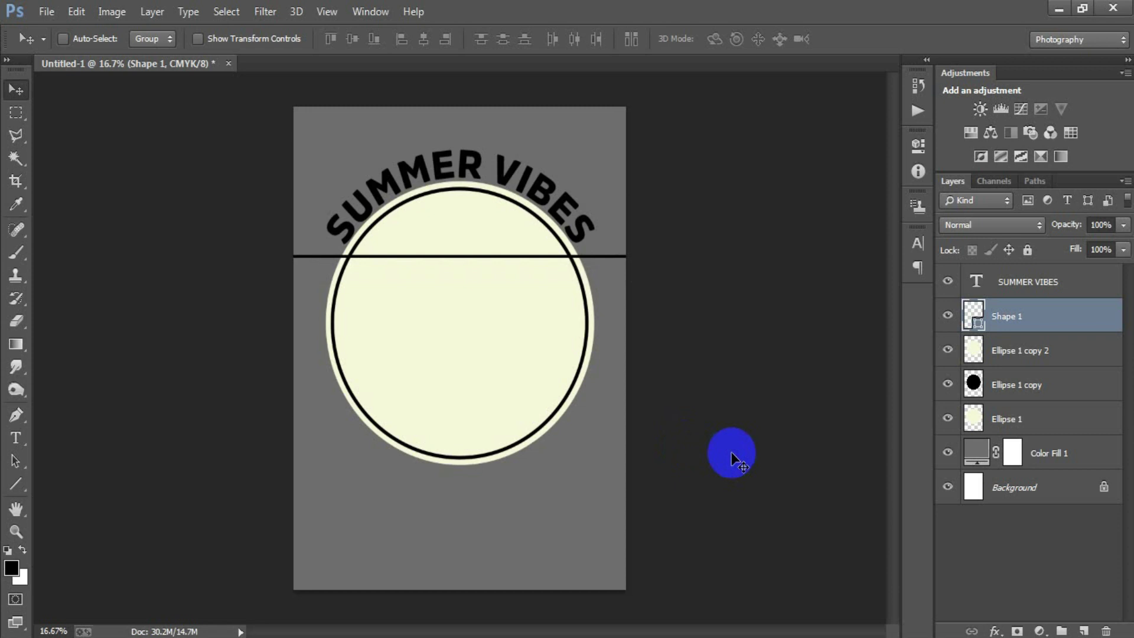
- Duplicate the line twice, spacing the copies downward, and select all three lines
{"action": "key", "text": "ctrl+j"}
{"action": "key", "text": "shift+Down"}
{"action": "key", "text": "shift+Down"}
{"action": "key", "text": "shift+Down"}
{"action": "key", "text": "shift+Down"}
{"action": "key", "text": "shift+Down"}
{"action": "key", "text": "shift+Down"}
{"action": "key", "text": "shift+Down"}
{"action": "key", "text": "shift+Down"}
{"action": "key", "text": "shift+Down"}
{"action": "key", "text": "shift+Down"}
{"action": "key", "text": "shift+Down"}
{"action": "key", "text": "shift+Down"}
{"action": "key", "text": "shift+Down"}
{"action": "key", "text": "shift+Down"}
{"action": "key", "text": "shift+Down"}
{"action": "key", "text": "shift+Down"}
{"action": "key", "text": "shift+Down"}
{"action": "key", "text": "shift+Down"}
{"action": "key", "text": "shift+Down"}
{"action": "key", "text": "shift+Down"}
{"action": "key", "text": "shift+Down"}
{"action": "key", "text": "shift+Down"}
{"action": "key", "text": "shift+Down"}
{"action": "key", "text": "shift+Down"}
{"action": "key", "text": "shift+Down"}
{"action": "key", "text": "shift+Down"}
{"action": "key", "text": "shift+Down"}
{"action": "key", "text": "shift+Down"}
{"action": "key", "text": "shift+Down"}
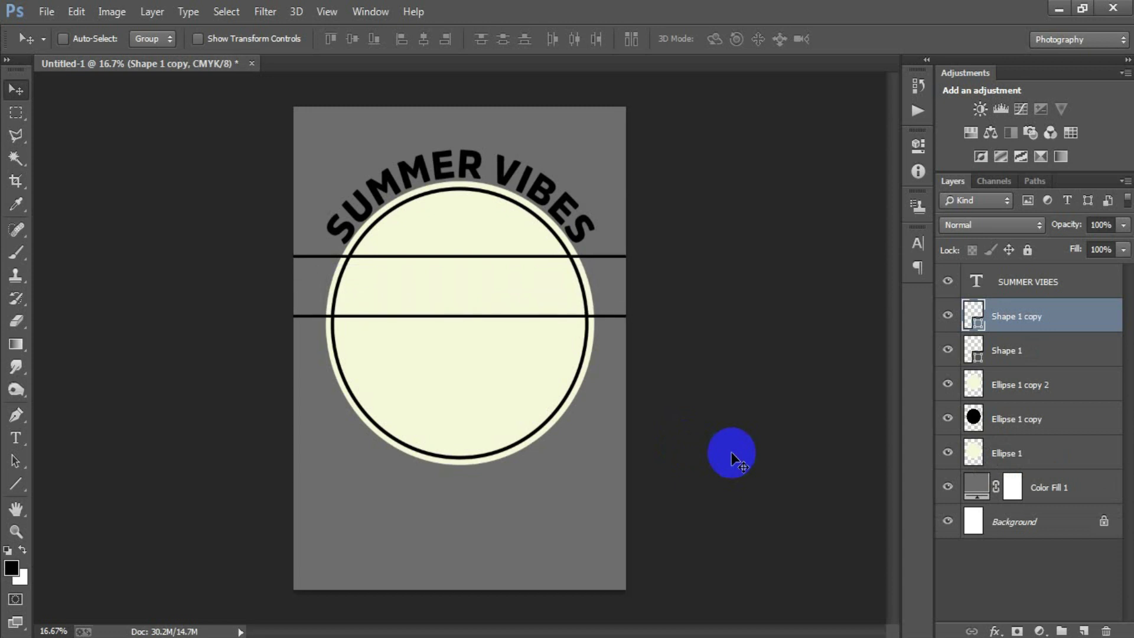
{"action": "key", "text": "ctrl+j"}
{"action": "key", "text": "shift+Down"}
{"action": "key", "text": "shift+Down"}
{"action": "key", "text": "shift+Down"}
{"action": "key", "text": "shift+Down"}
{"action": "key", "text": "shift+Down"}
{"action": "key", "text": "shift+Down"}
{"action": "key", "text": "shift+Down"}
{"action": "key", "text": "shift+Down"}
{"action": "key", "text": "shift+Down"}
{"action": "key", "text": "shift+Down"}
{"action": "key", "text": "shift+Down"}
{"action": "key", "text": "shift+Down"}
{"action": "key", "text": "shift+Down"}
{"action": "key", "text": "shift+Down"}
{"action": "key", "text": "shift+Down"}
{"action": "key", "text": "shift+Down"}
{"action": "key", "text": "shift+Down"}
{"action": "key", "text": "shift+Down"}
{"action": "key", "text": "shift+Down"}
{"action": "key", "text": "shift+Down"}
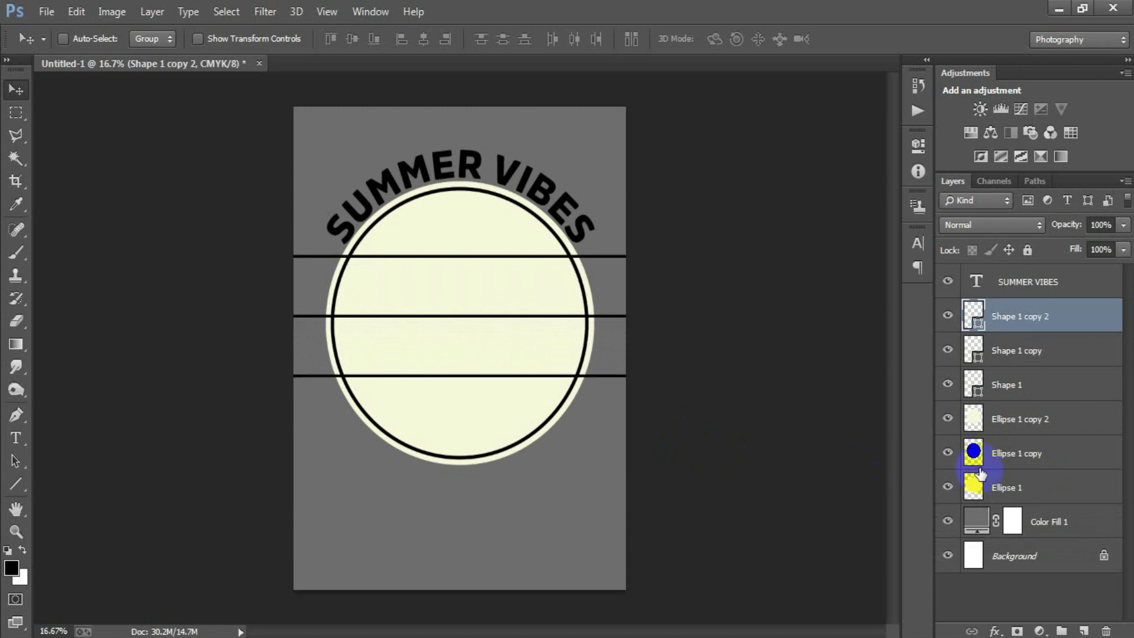
{"action": "left_click", "coordinate": [1058, 387], "text": "shift"}
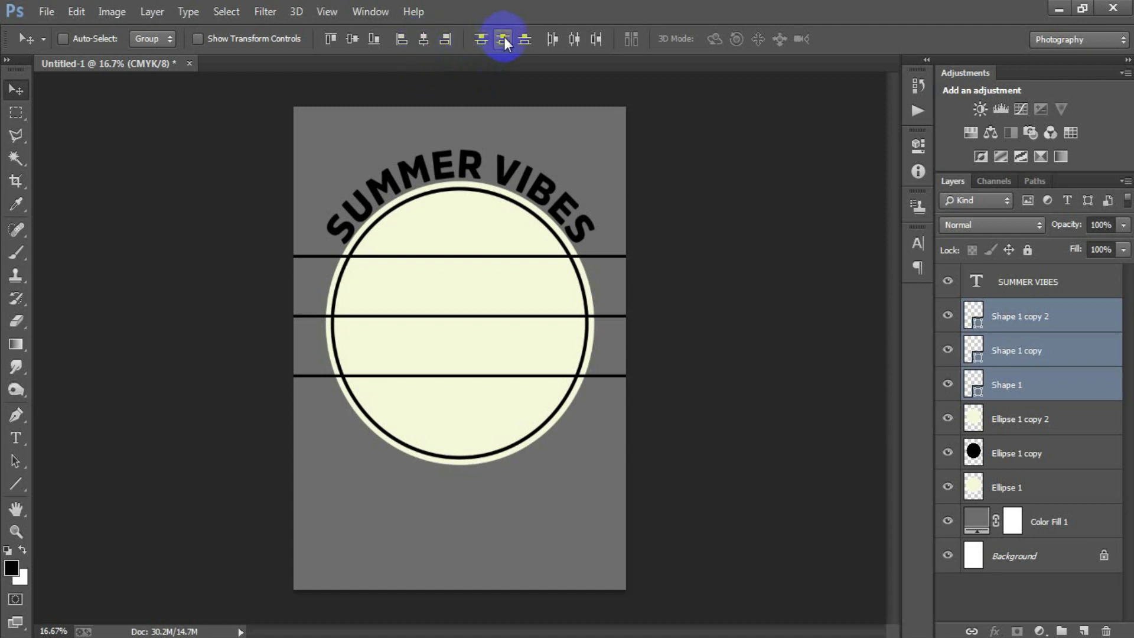
- Nudge the three lines up, merge and rasterize them, and load them as a selection
{"action": "key", "text": "shift+Up"}
{"action": "key", "text": "shift+Up"}
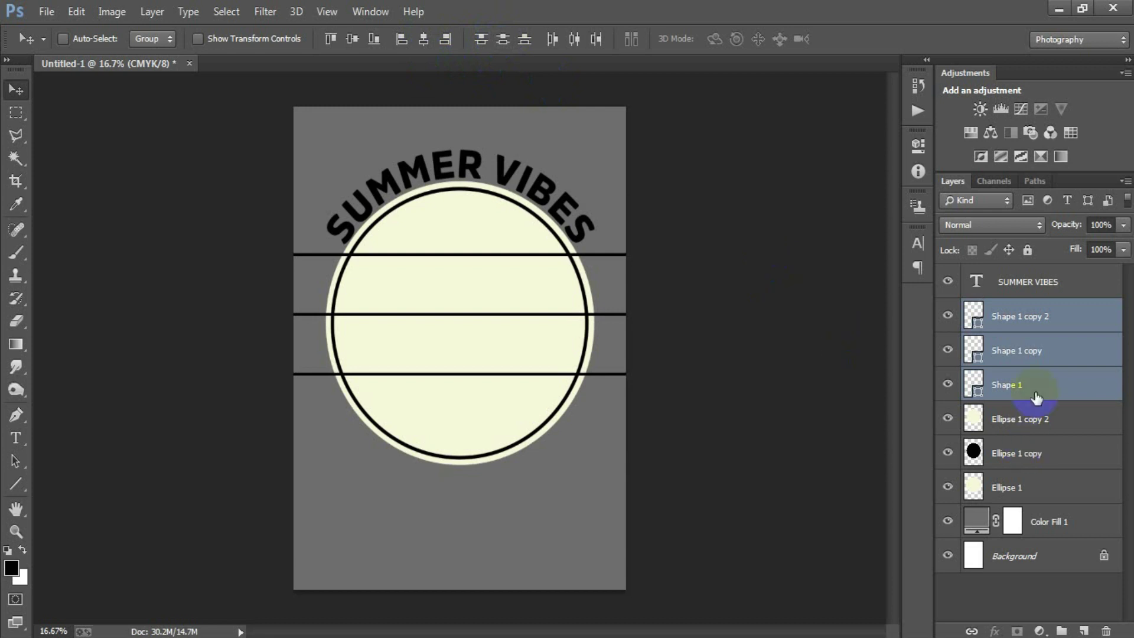
{"action": "key", "text": "ctrl+e"}
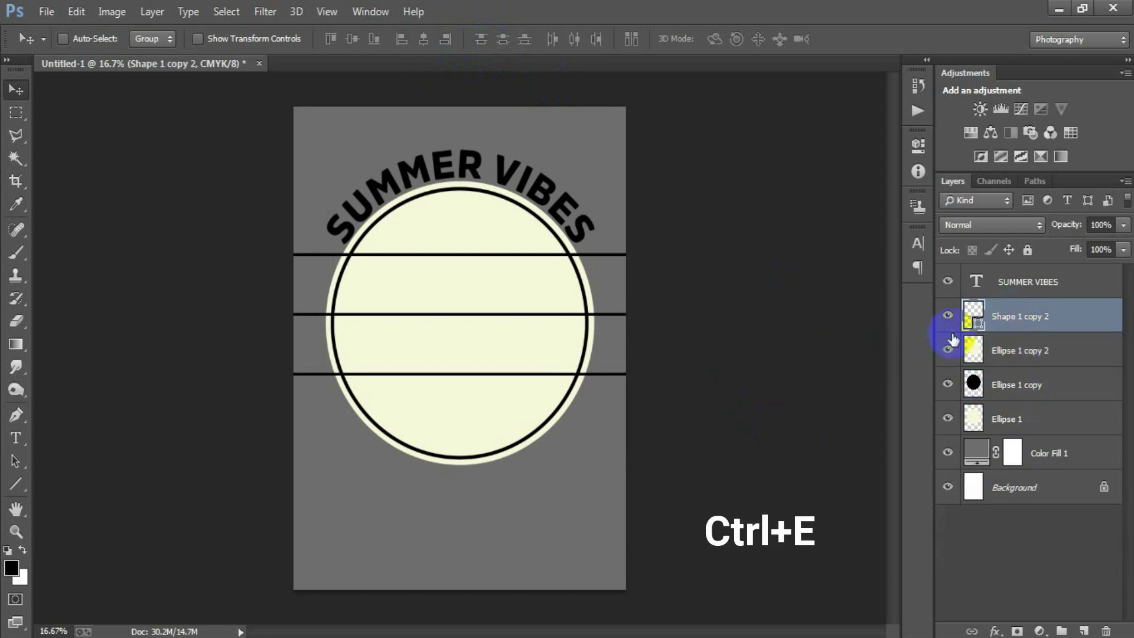
{"action": "right_click", "coordinate": [1004, 317]}
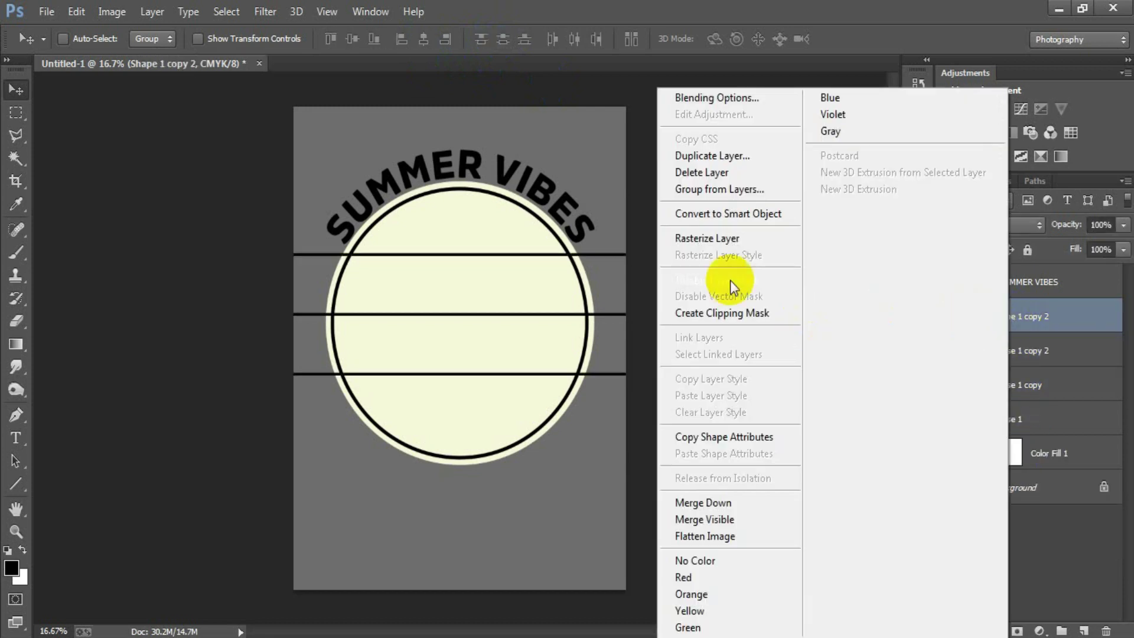
{"action": "left_click", "coordinate": [698, 239]}
{"action": "left_click", "coordinate": [947, 319]}
{"action": "left_click", "coordinate": [947, 319]}
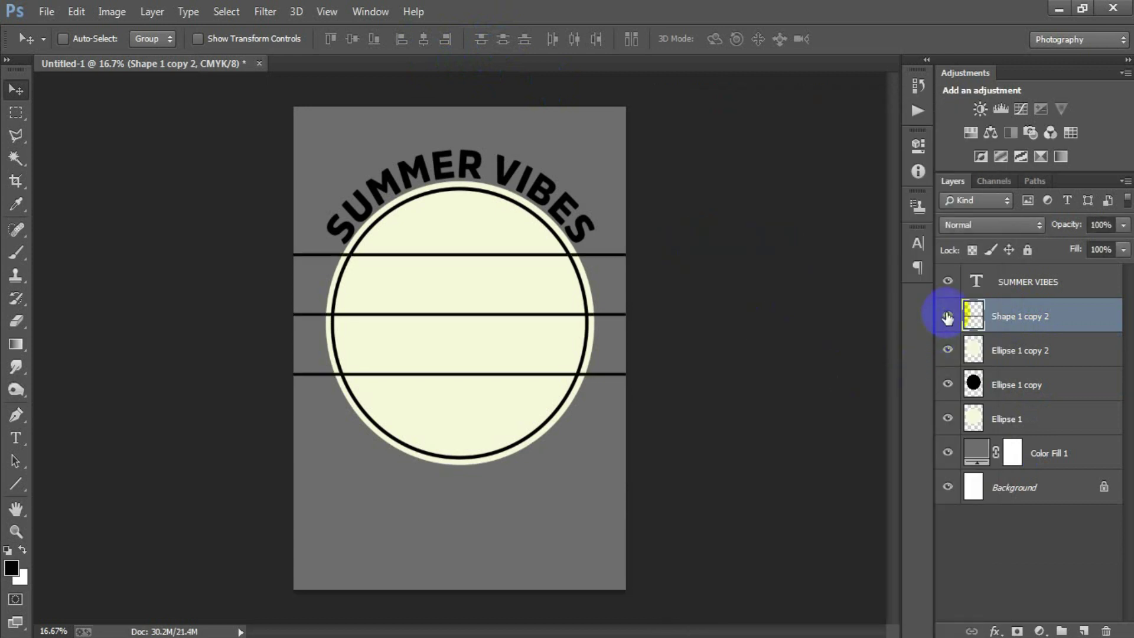
{"action": "left_click", "coordinate": [947, 319]}
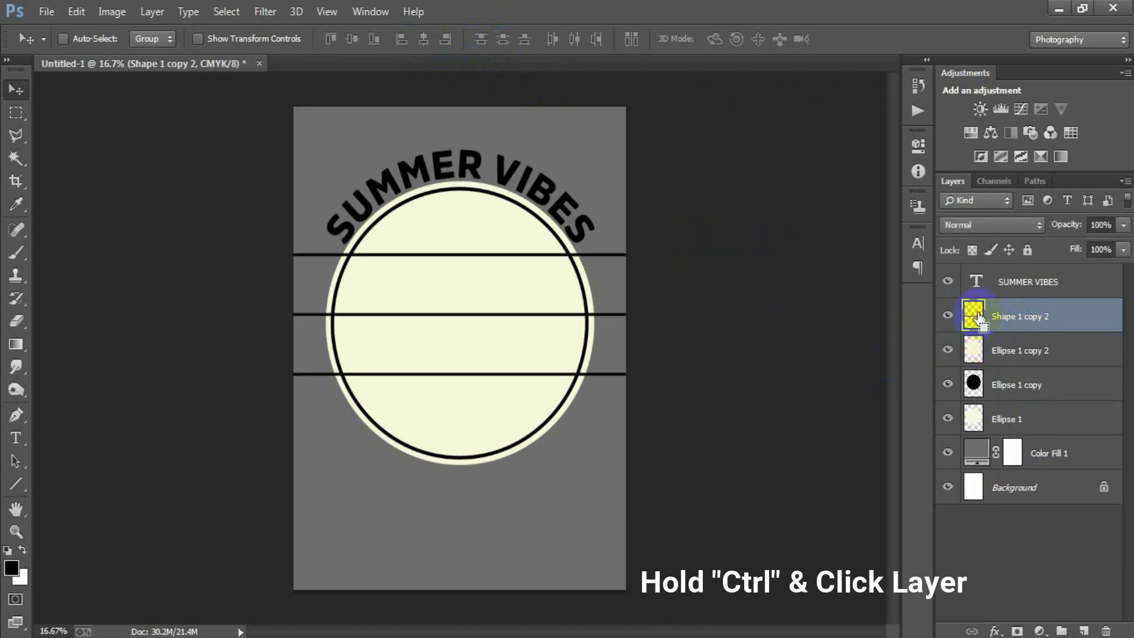
- Cut the line shapes out of Ellipse 1 copy 2 and delete the separate lines layer
{"action": "left_click", "coordinate": [951, 352]}
{"action": "left_click", "coordinate": [947, 350]}
{"action": "left_click", "coordinate": [947, 350]}
{"action": "left_click", "coordinate": [948, 350]}
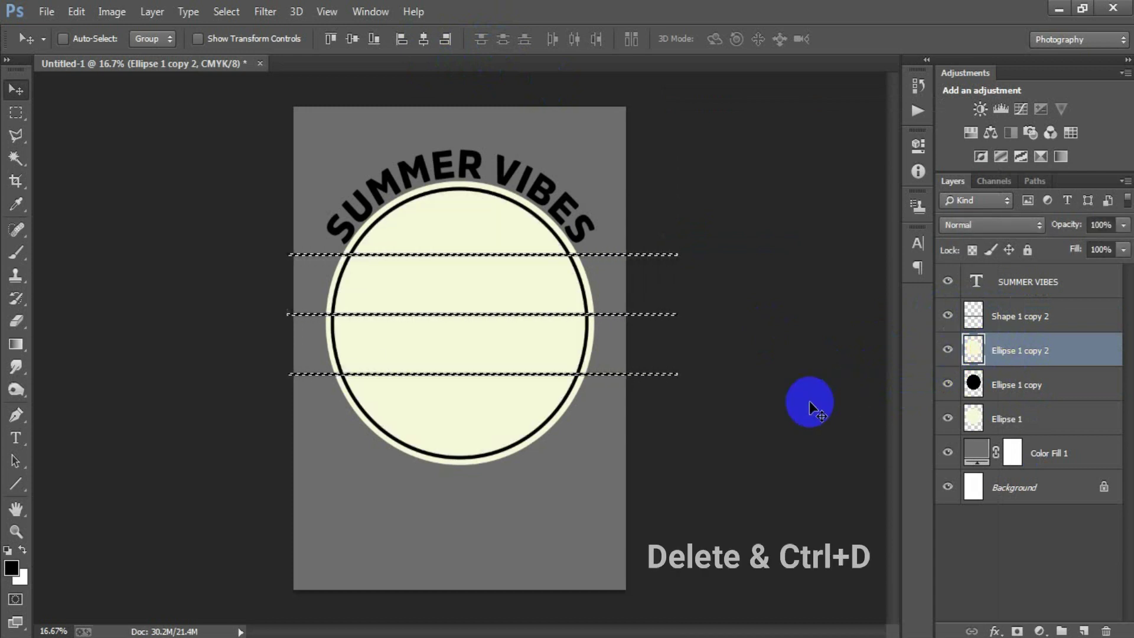
{"action": "key", "text": "Delete"}
{"action": "key", "text": "ctrl+d"}
{"action": "left_click", "coordinate": [1028, 317]}
{"action": "left_click", "coordinate": [948, 317]}
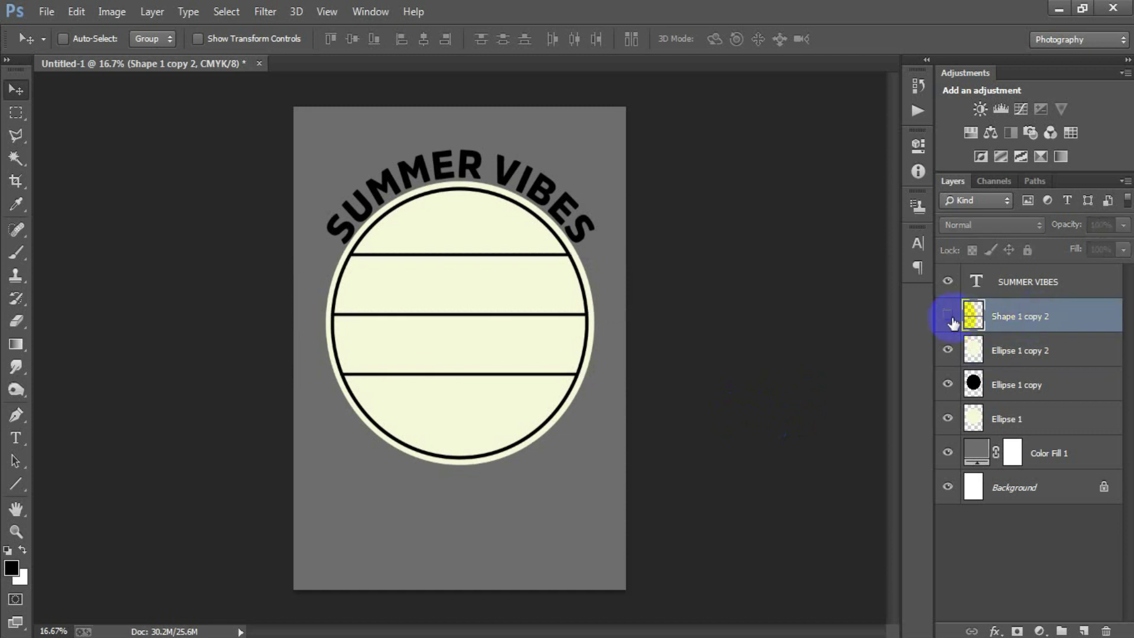
{"action": "key", "text": "Delete"}
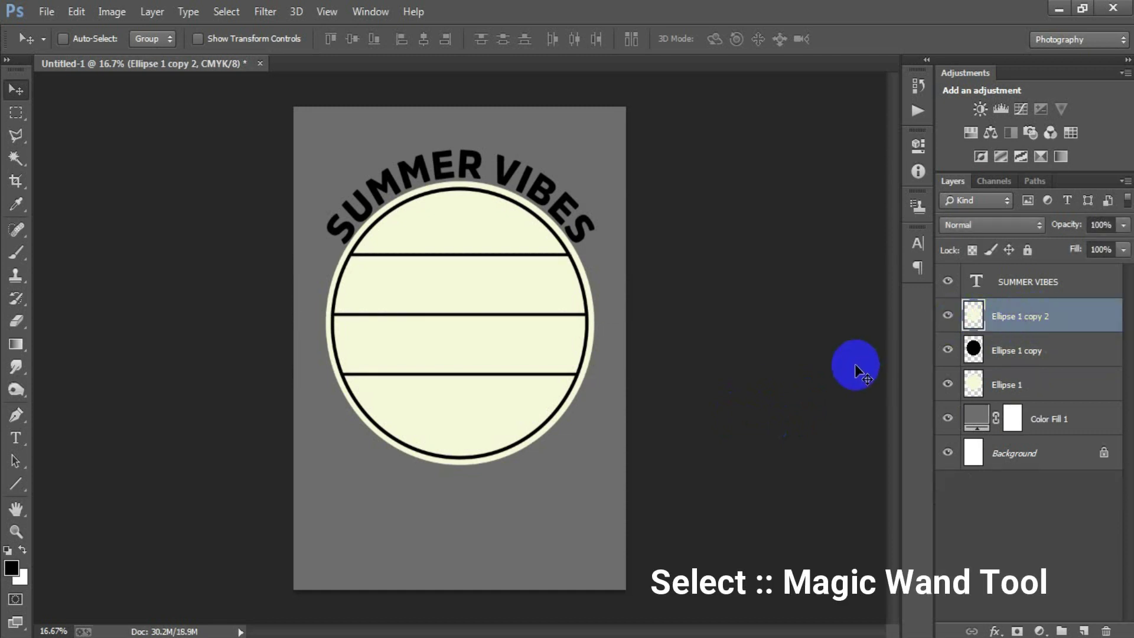
- Fill the circle's top band with red F10923 using a Magic Wand selection
{"action": "left_click", "coordinate": [22, 160]}
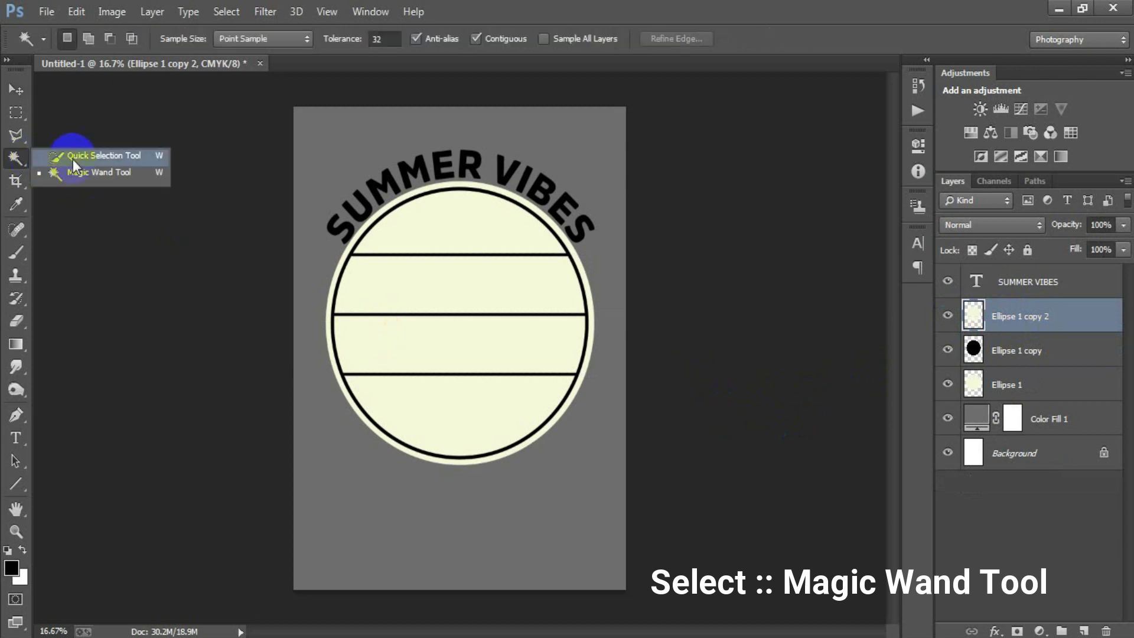
{"action": "left_click", "coordinate": [119, 180]}
{"action": "left_click", "coordinate": [426, 225]}
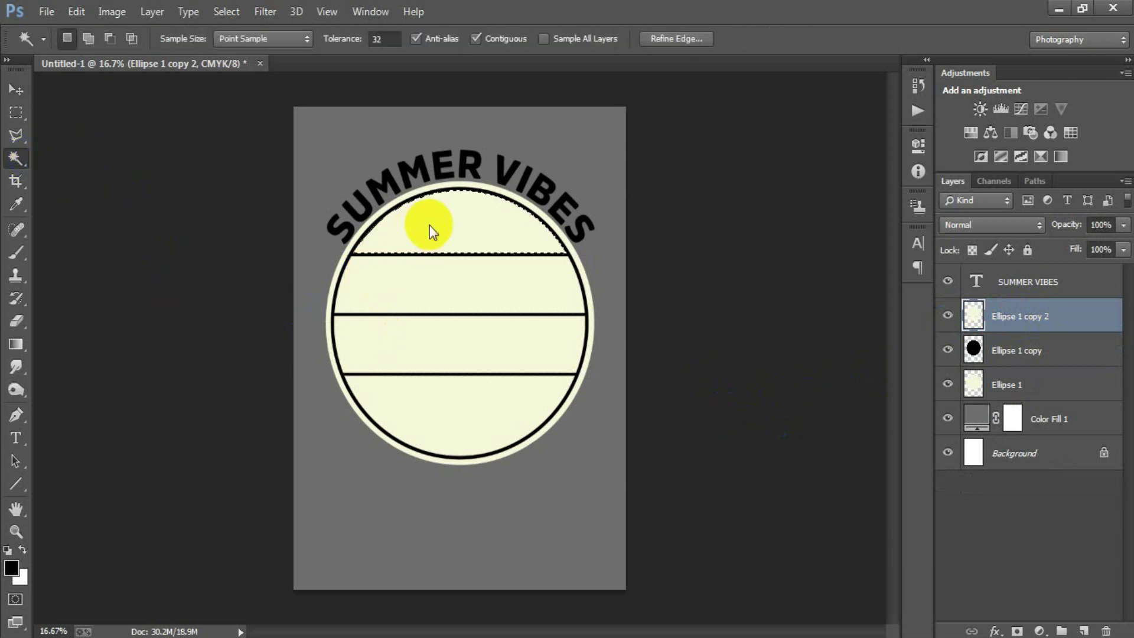
{"action": "left_click", "coordinate": [13, 570]}
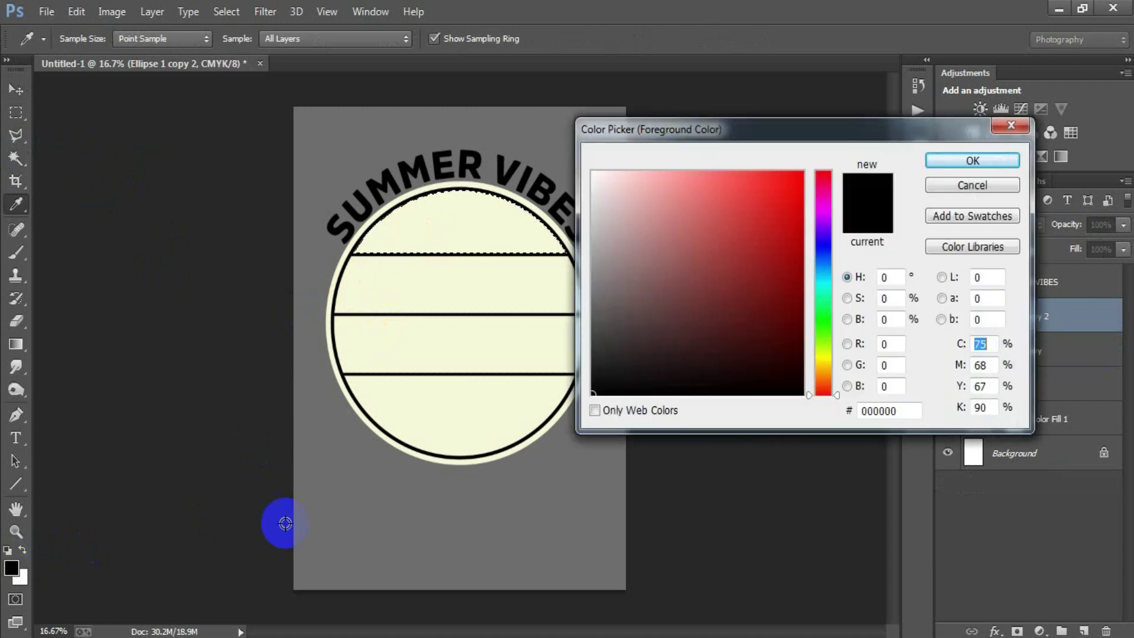
{"action": "left_click_drag", "start_coordinate": [903, 407], "coordinate": [835, 421]}
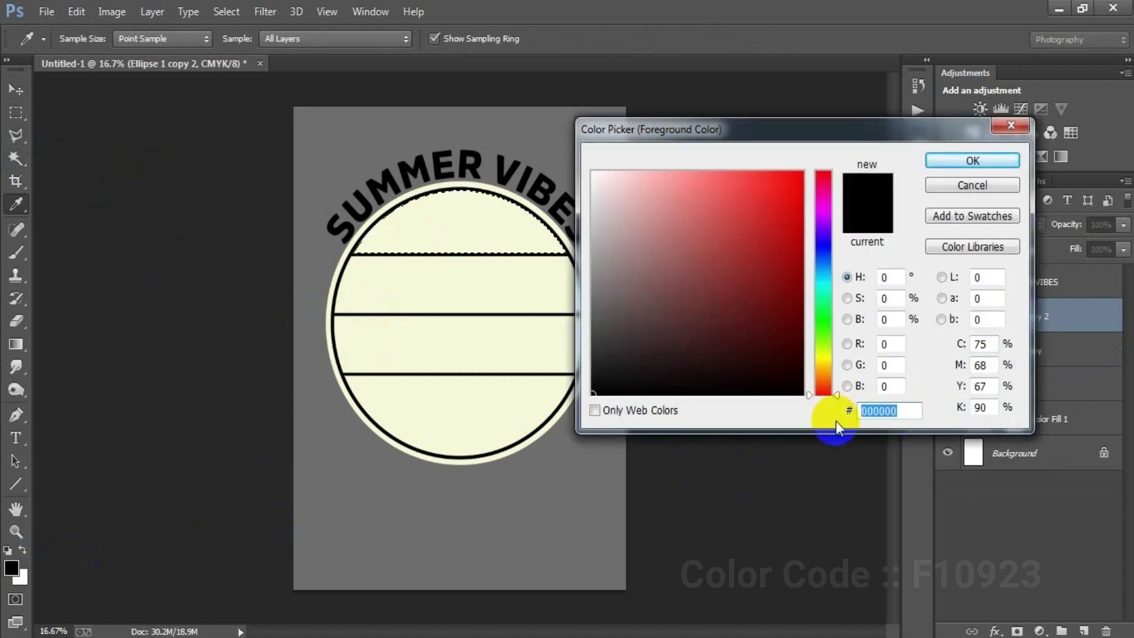
{"action": "type", "text": "F10923"}
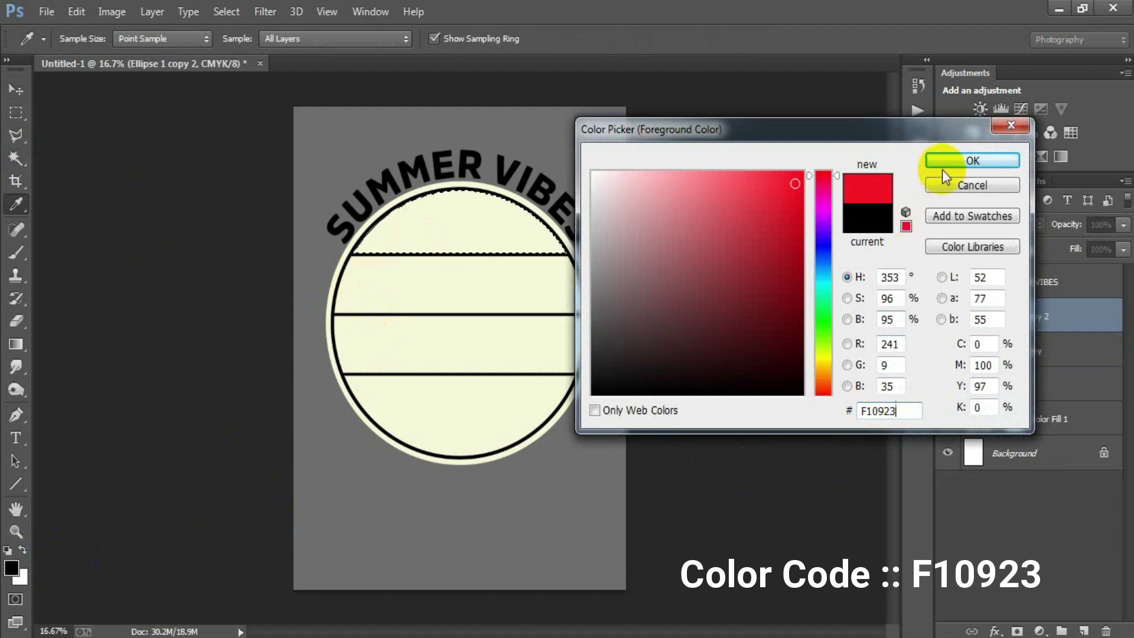
{"action": "left_click", "coordinate": [942, 166]}
{"action": "key", "text": "alt+BackSpace"}
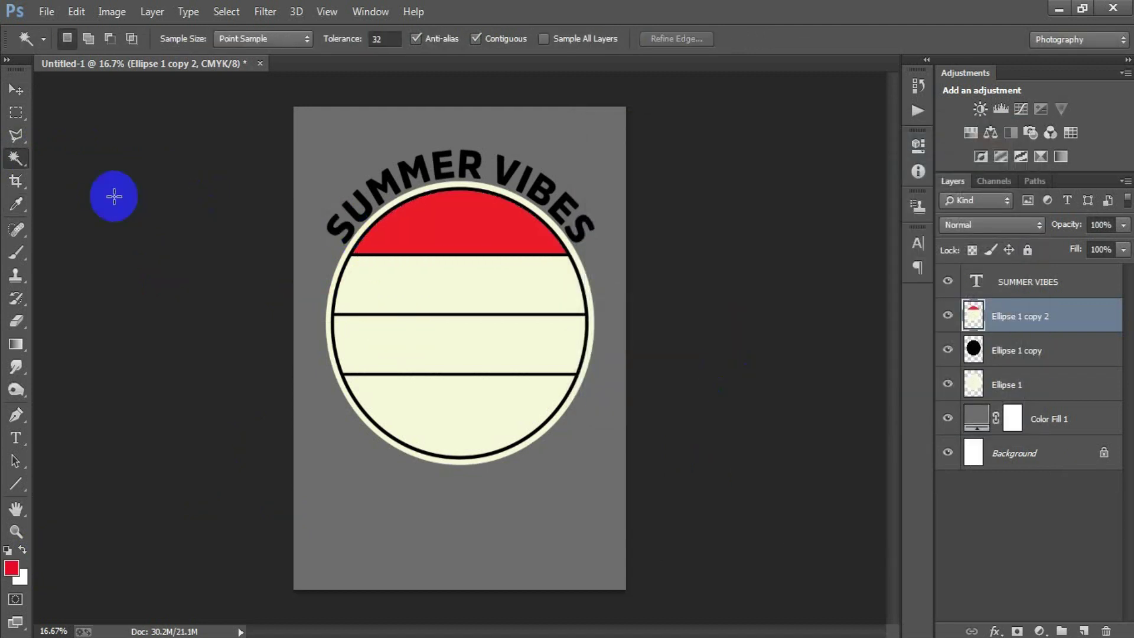
- Fill the second band with orange FF900F and deselect
{"action": "right_click", "coordinate": [16, 158]}
{"action": "left_click", "coordinate": [77, 174]}
{"action": "left_click", "coordinate": [473, 293]}
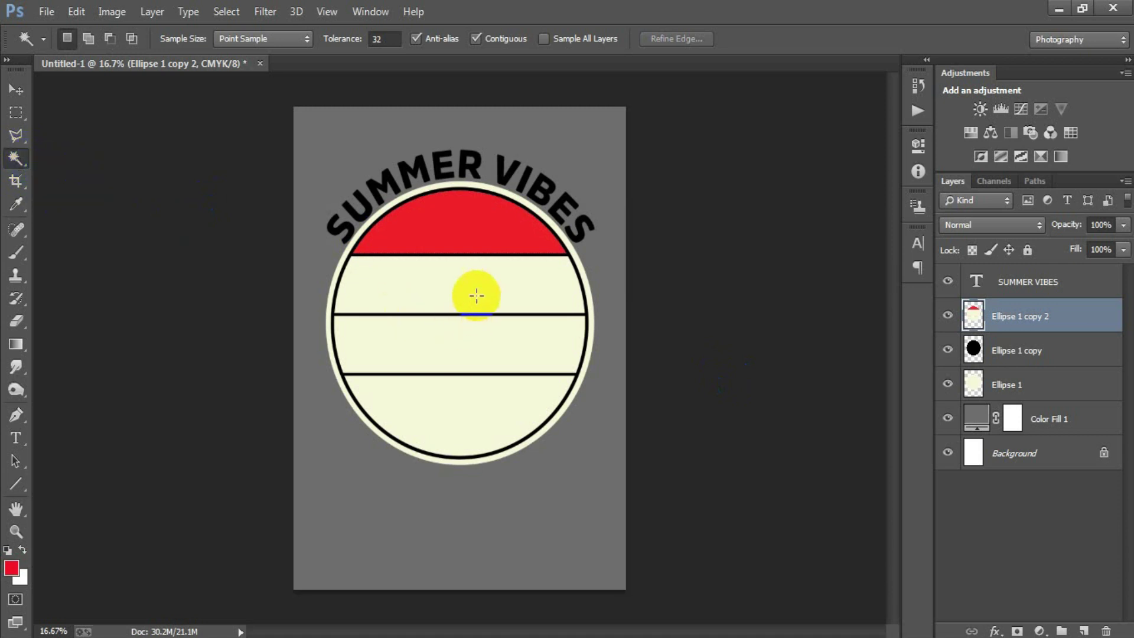
{"action": "left_click", "coordinate": [12, 568]}
{"action": "double_click", "coordinate": [886, 406]}
{"action": "type", "text": "F"}
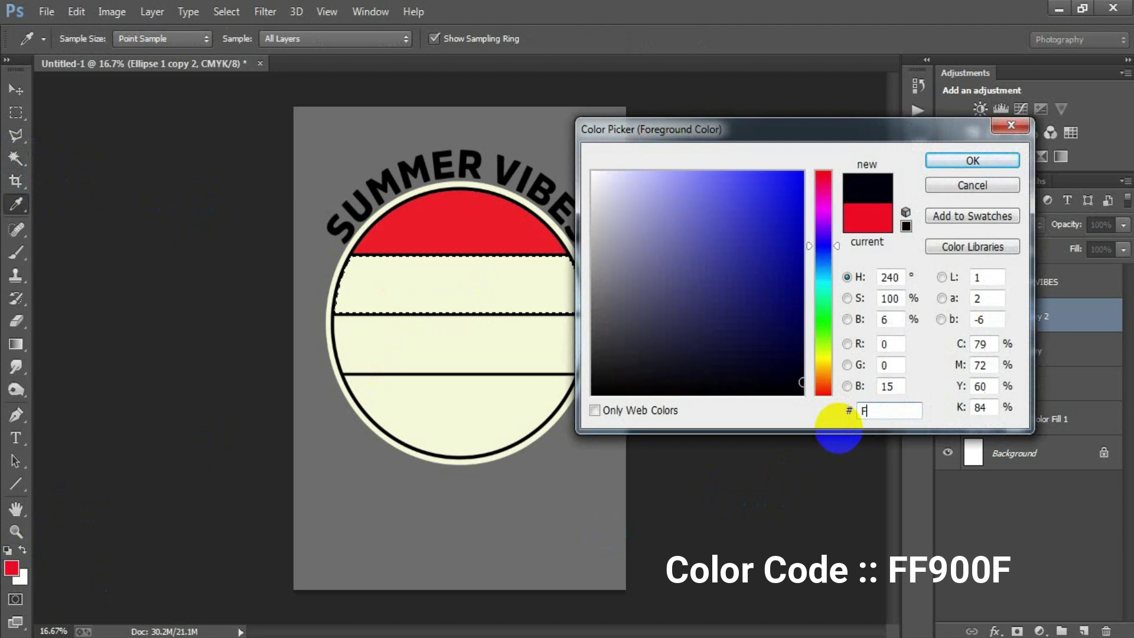
{"action": "type", "text": "F900F"}
{"action": "left_click", "coordinate": [946, 162]}
{"action": "key", "text": "alt+BackSpace"}
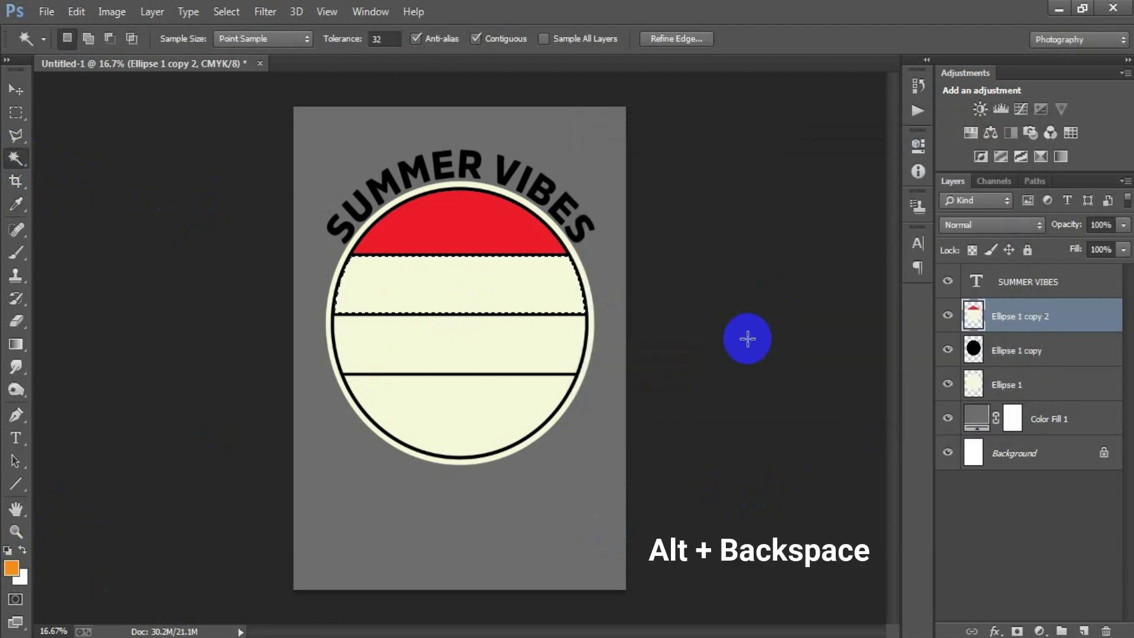
{"action": "left_click", "coordinate": [747, 338]}
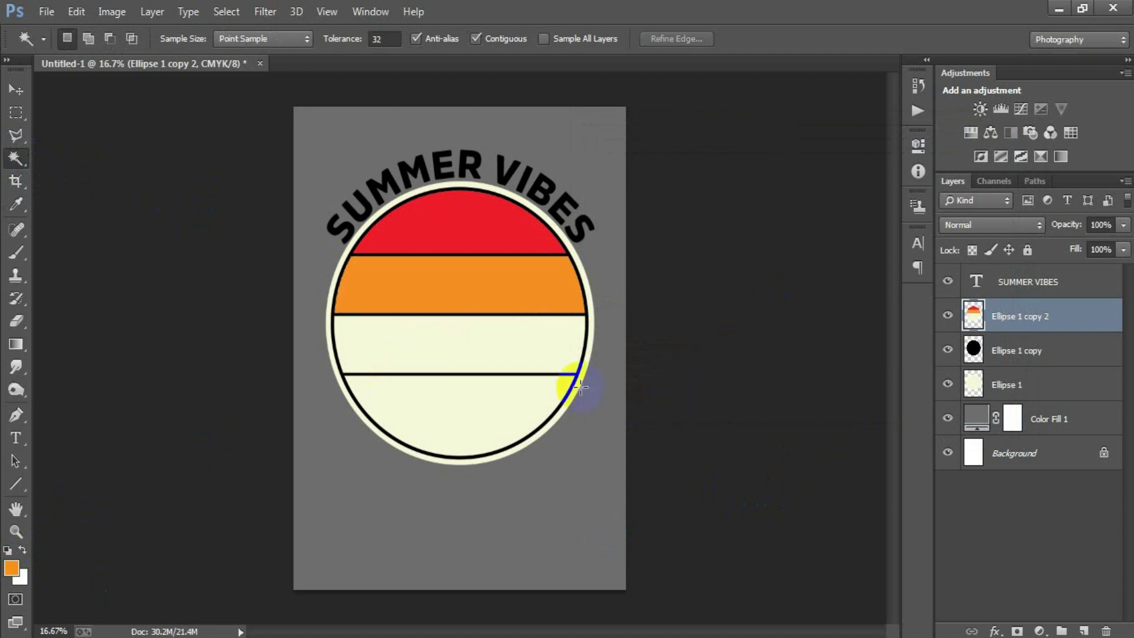
- Fill the circle's third band with pale green C5D3A1
{"action": "left_click", "coordinate": [498, 345]}
{"action": "left_click", "coordinate": [11, 569]}
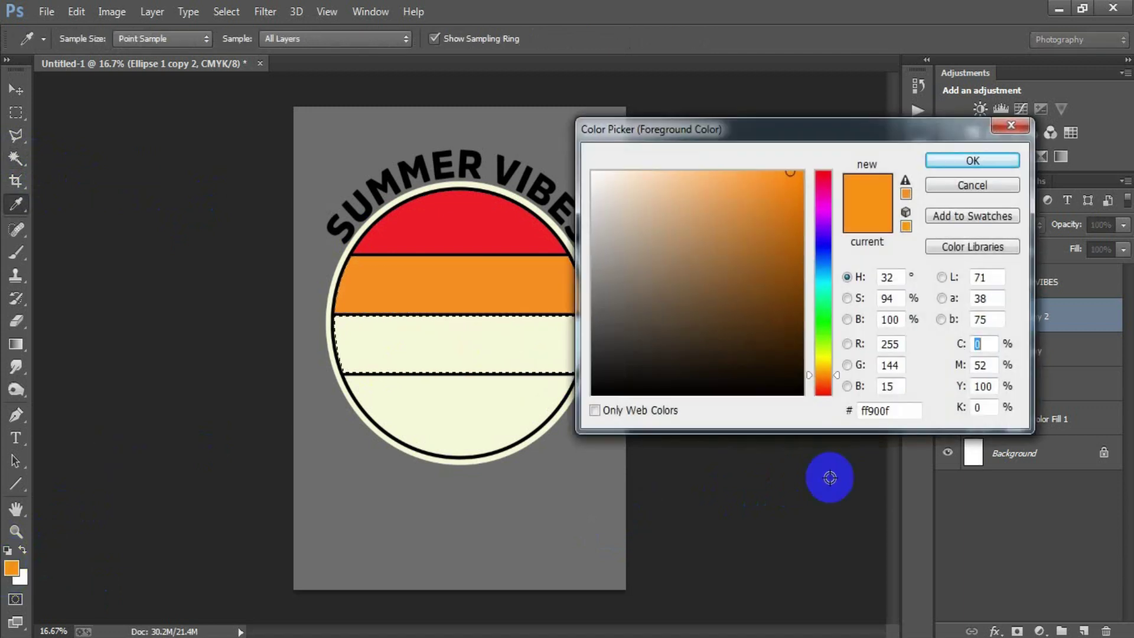
{"action": "double_click", "coordinate": [874, 411]}
{"action": "type", "text": "C"}
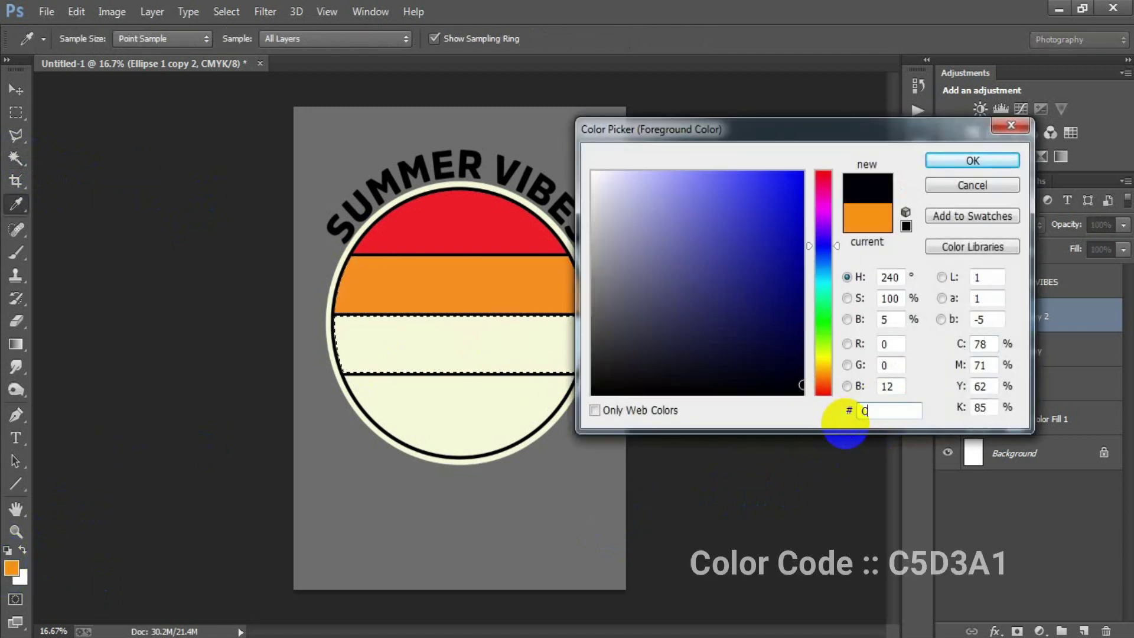
{"action": "type", "text": "5D3A1"}
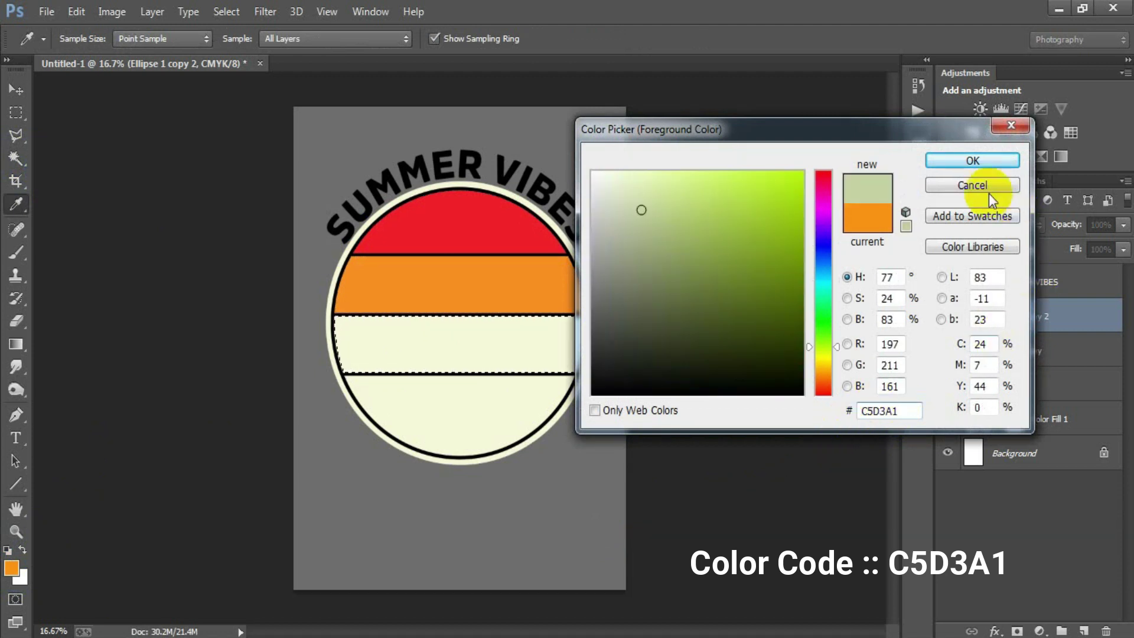
{"action": "left_click", "coordinate": [940, 159]}
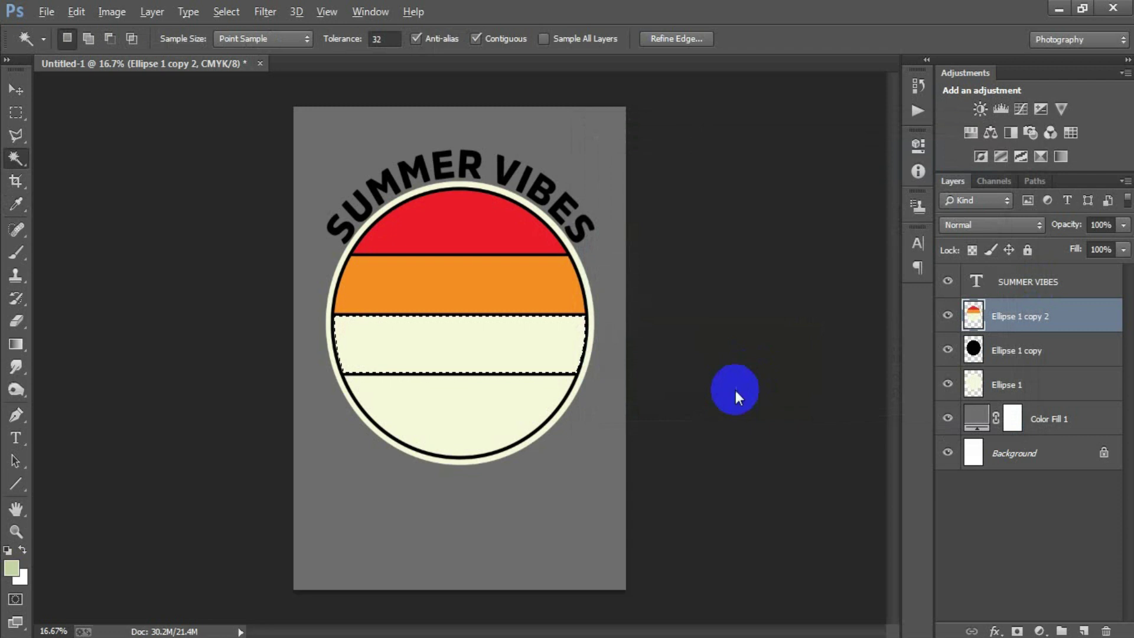
{"action": "key", "text": "alt+BackSpace"}
- Fill the circle's bottom band with teal 116A67 and deselect
{"action": "left_click", "coordinate": [474, 417]}
{"action": "left_click", "coordinate": [12, 568]}
{"action": "double_click", "coordinate": [906, 411]}
{"action": "type", "text": "11"}
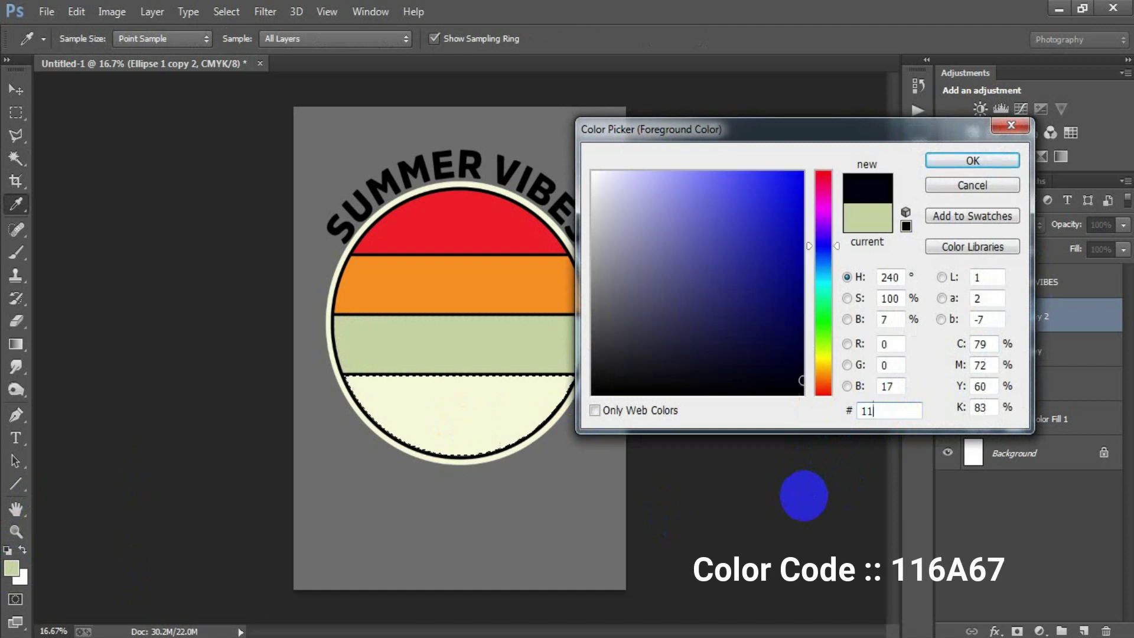
{"action": "type", "text": "6A67"}
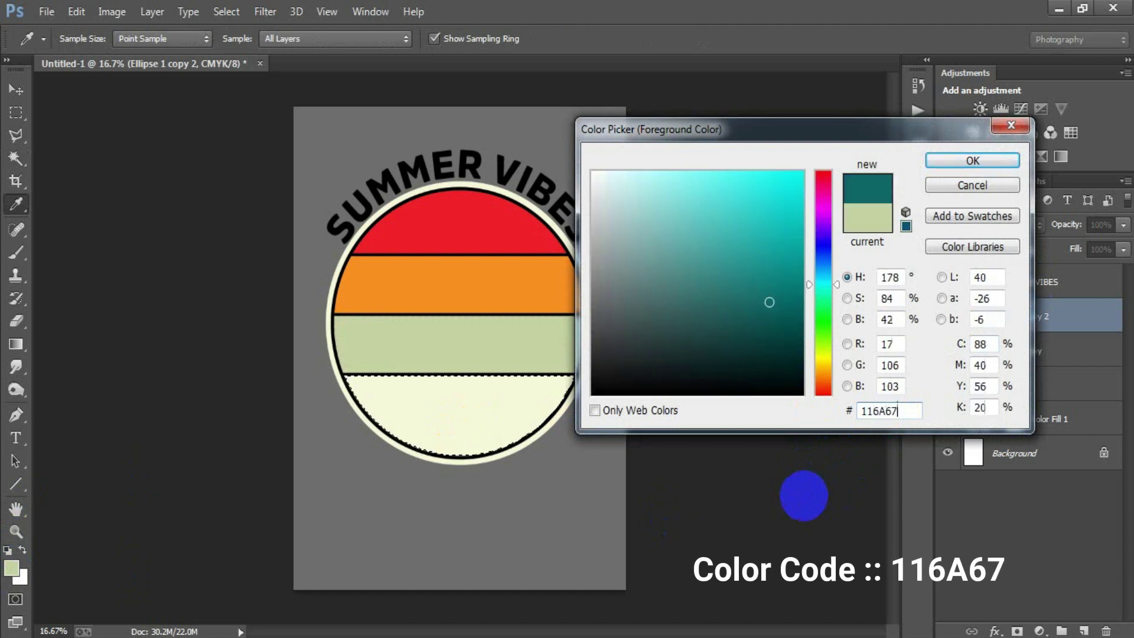
{"action": "left_click", "coordinate": [973, 161]}
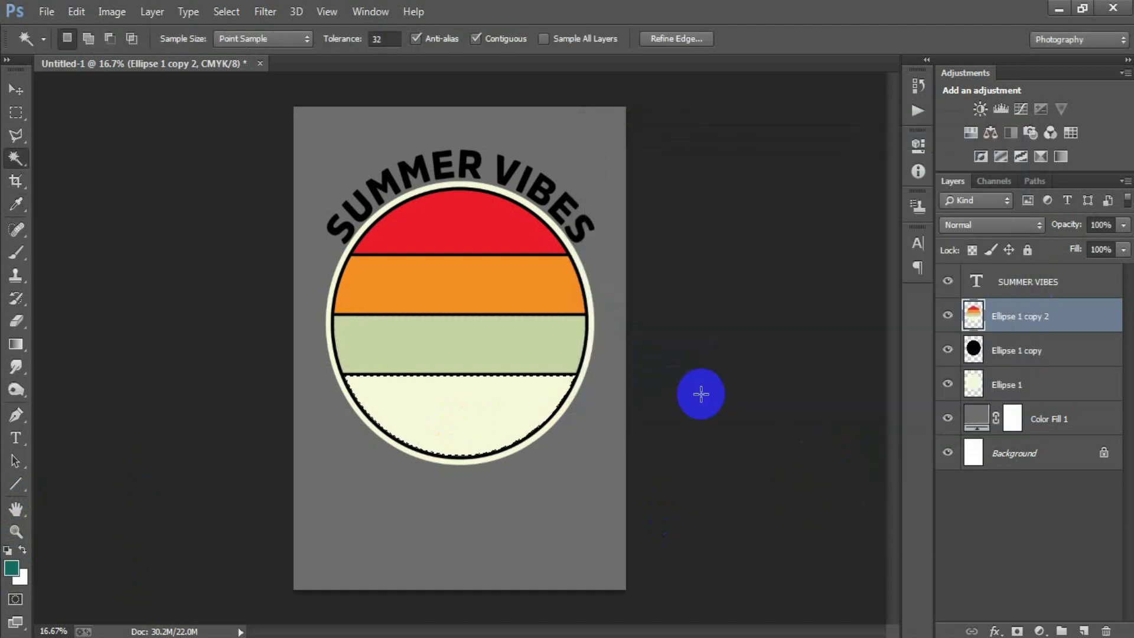
{"action": "key", "text": "alt+BackSpace"}
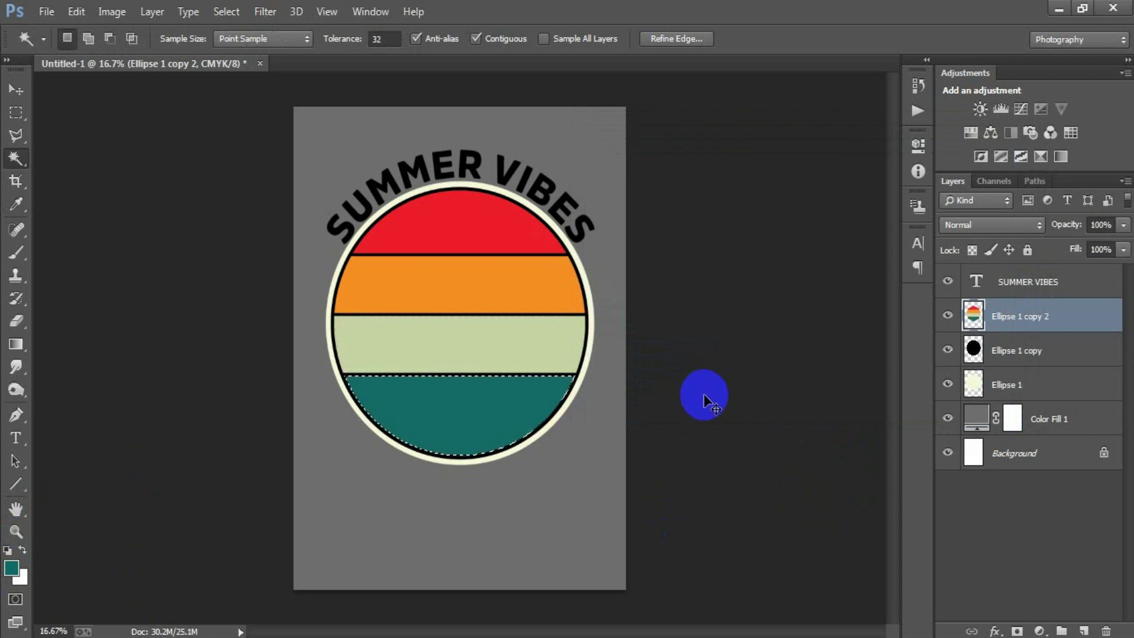
{"action": "key", "text": "ctrl+d"}
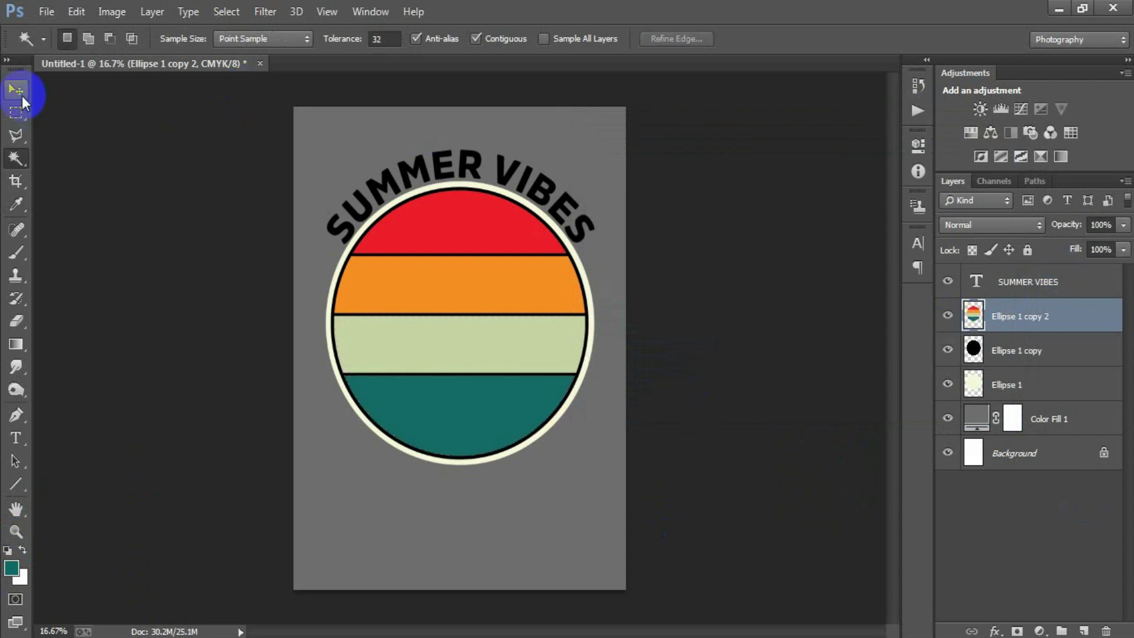
{"action": "left_click", "coordinate": [16, 89]}
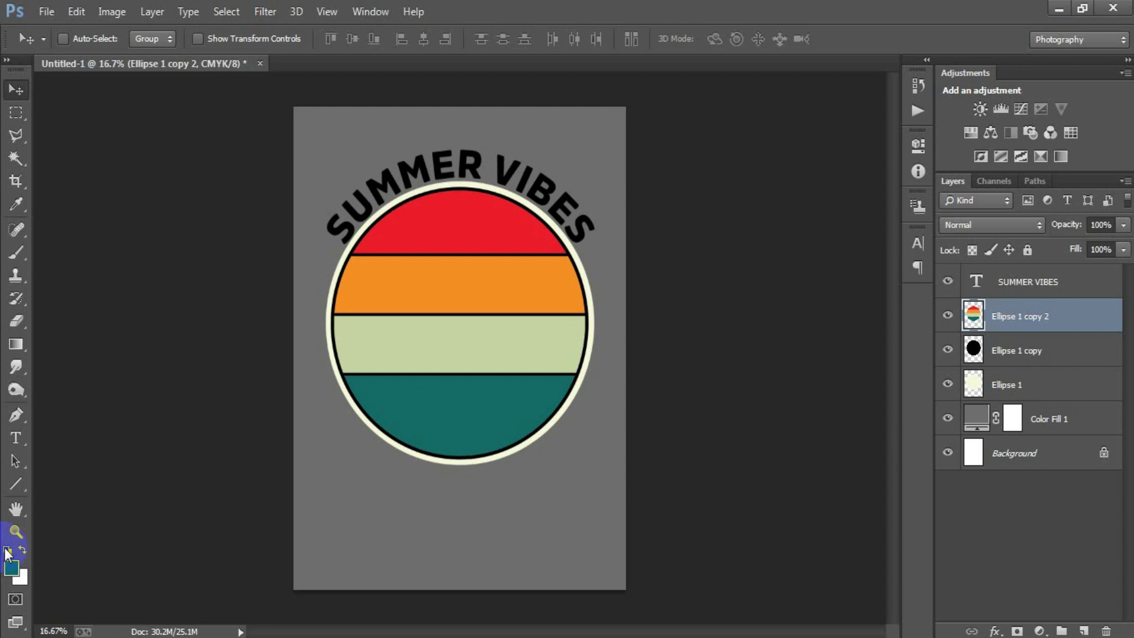
- Place linked image 07 as a mountain strip, enlarged to about 134% and squashed to 73% height
{"action": "left_click", "coordinate": [52, 9]}
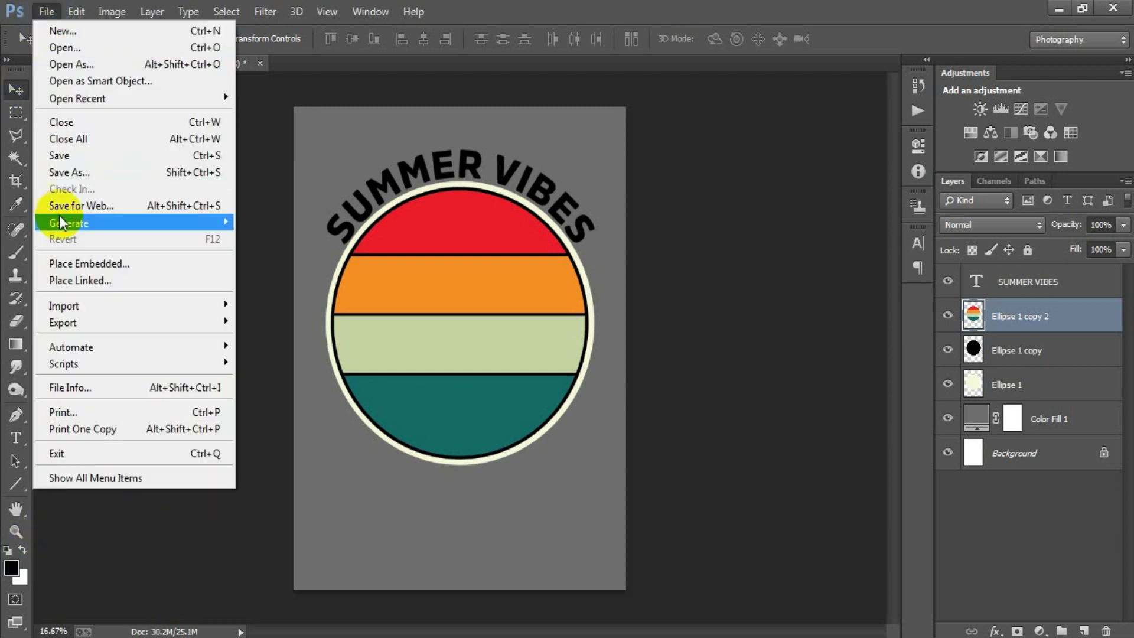
{"action": "left_click", "coordinate": [78, 283]}
{"action": "left_click", "coordinate": [603, 289]}
{"action": "left_click", "coordinate": [821, 493]}
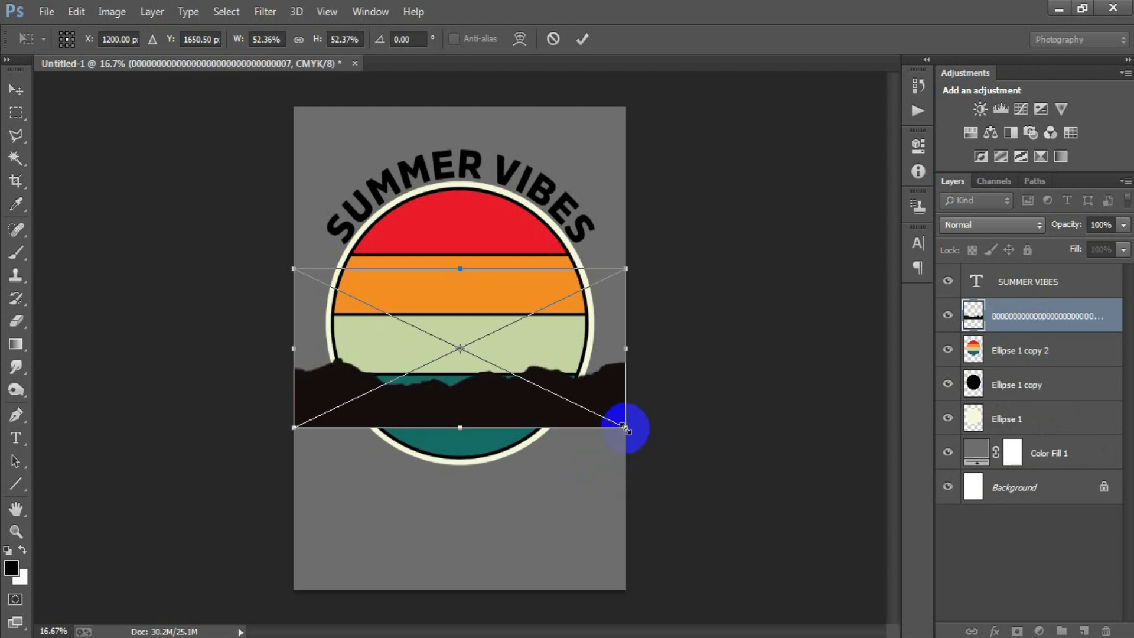
{"action": "left_click_drag", "start_coordinate": [625, 426], "coordinate": [885, 553]}
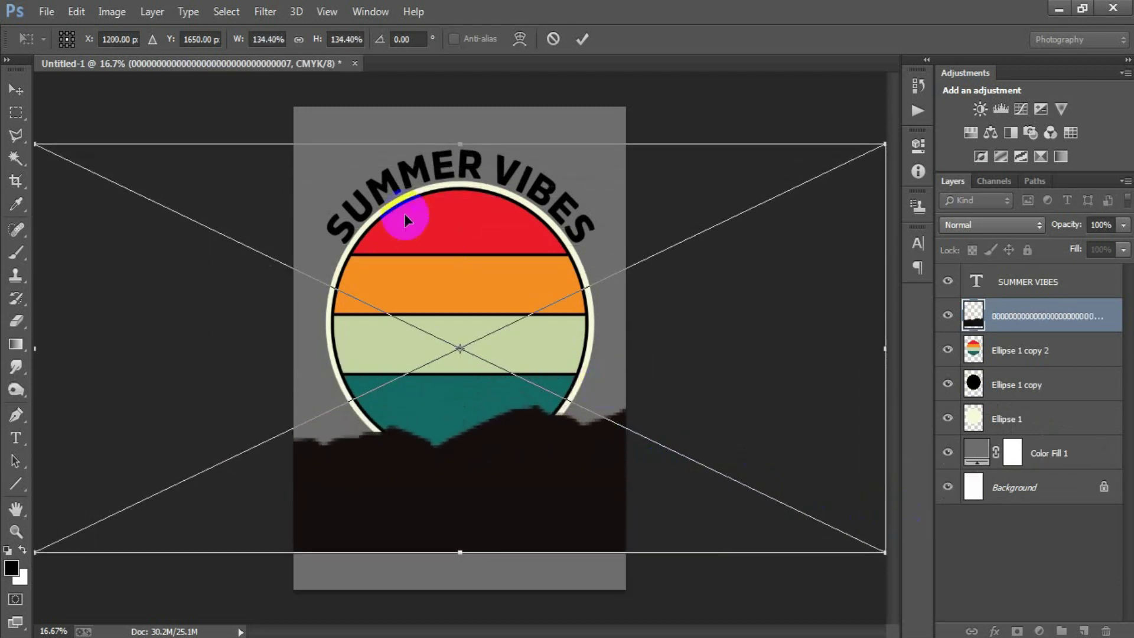
{"action": "left_click_drag", "start_coordinate": [460, 144], "coordinate": [470, 236]}
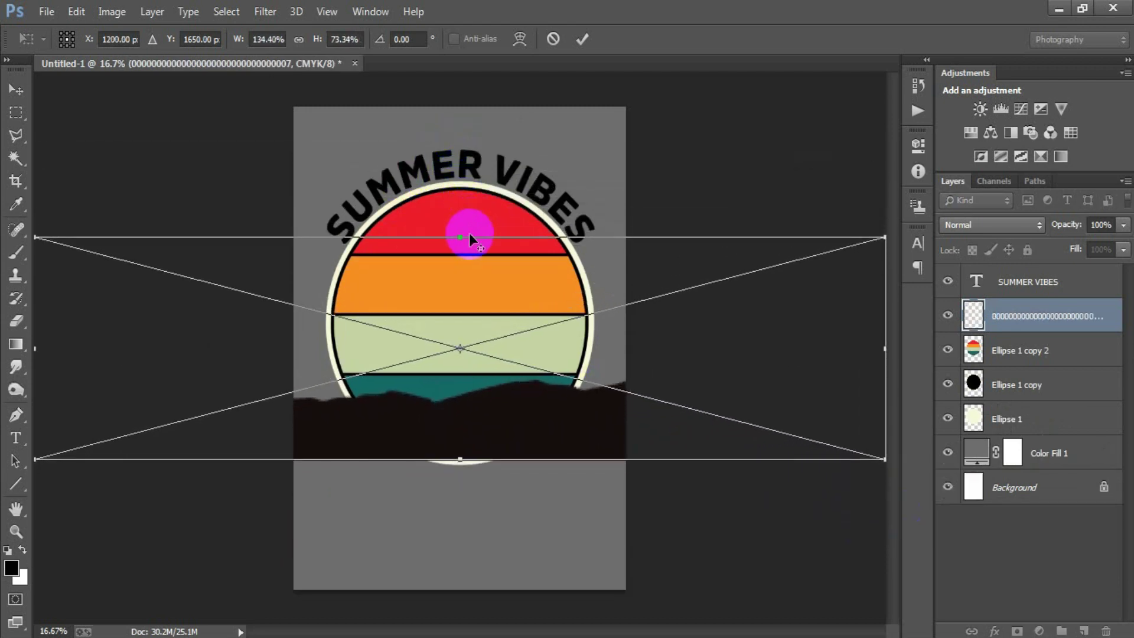
{"action": "left_click_drag", "start_coordinate": [475, 430], "coordinate": [477, 437]}
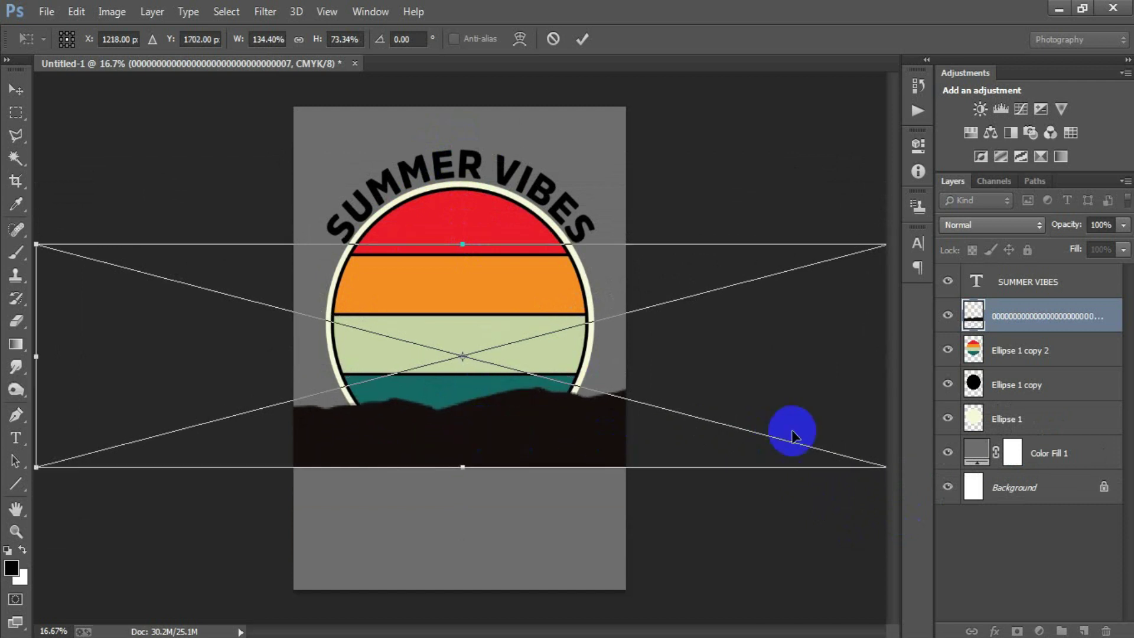
- Warp the mountain strip, bending its edges into a ridge, and commit
{"action": "right_click", "coordinate": [533, 348]}
{"action": "left_click", "coordinate": [573, 504]}
{"action": "left_click_drag", "start_coordinate": [560, 328], "coordinate": [612, 333]}
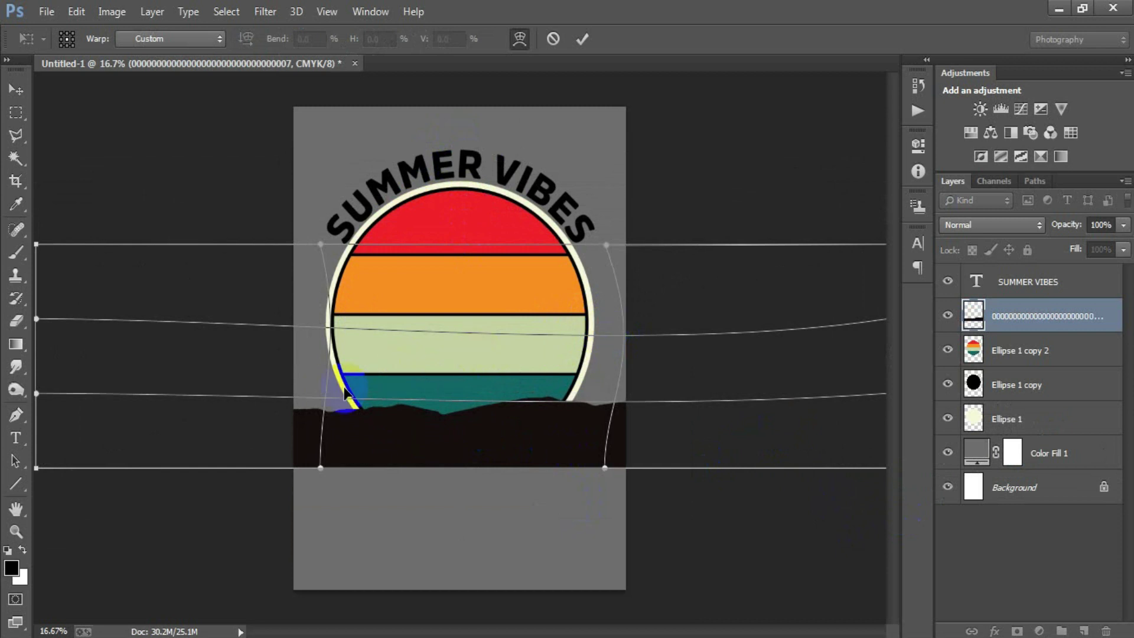
{"action": "left_click_drag", "start_coordinate": [328, 393], "coordinate": [325, 395]}
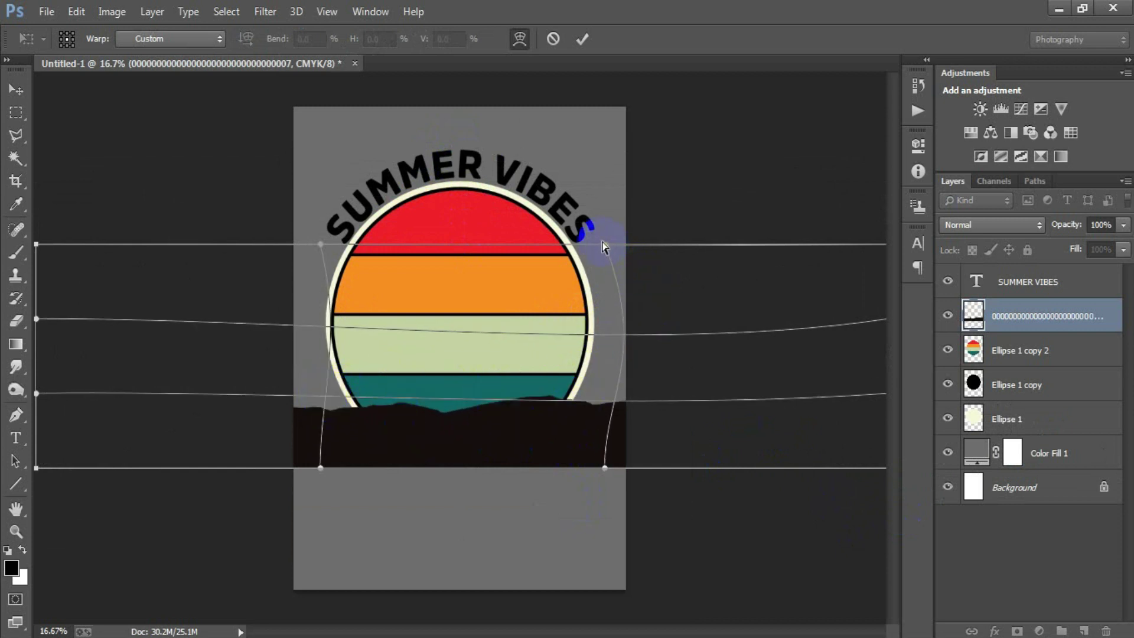
{"action": "left_click_drag", "start_coordinate": [605, 245], "coordinate": [609, 242]}
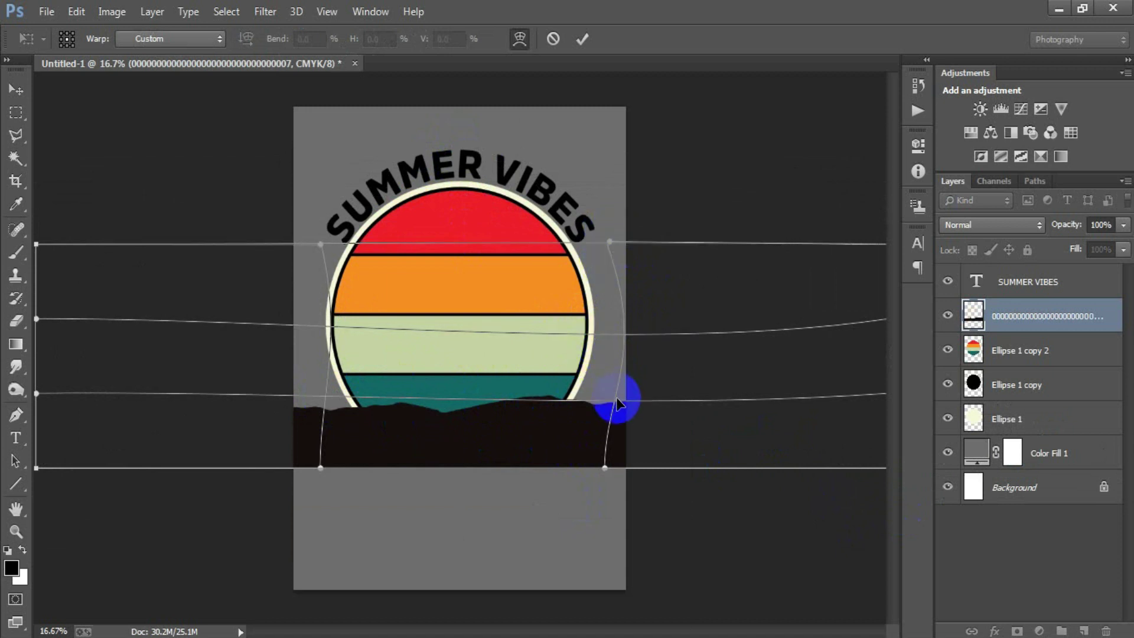
{"action": "left_click_drag", "start_coordinate": [619, 404], "coordinate": [622, 398]}
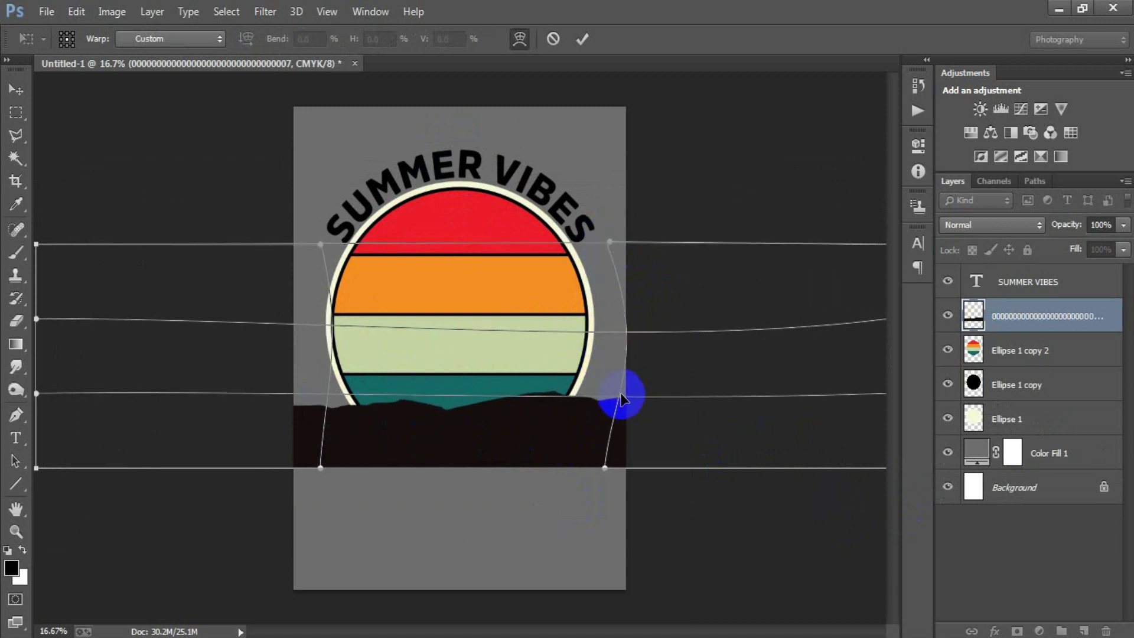
{"action": "left_click", "coordinate": [336, 395]}
{"action": "left_click", "coordinate": [582, 38]}
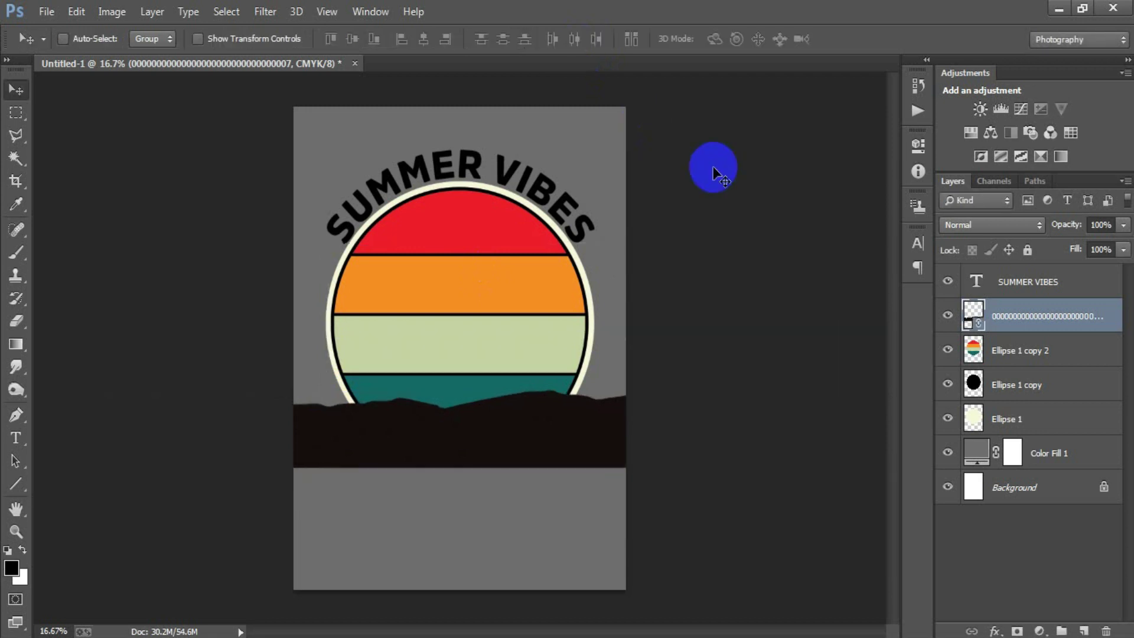
{"action": "left_click", "coordinate": [985, 327]}
- Rasterize the mountain layer, rewarp its ridge outward to the sides, and nudge it into place
{"action": "right_click", "coordinate": [1029, 329]}
{"action": "left_click", "coordinate": [753, 332]}
{"action": "key", "text": "ctrl+t"}
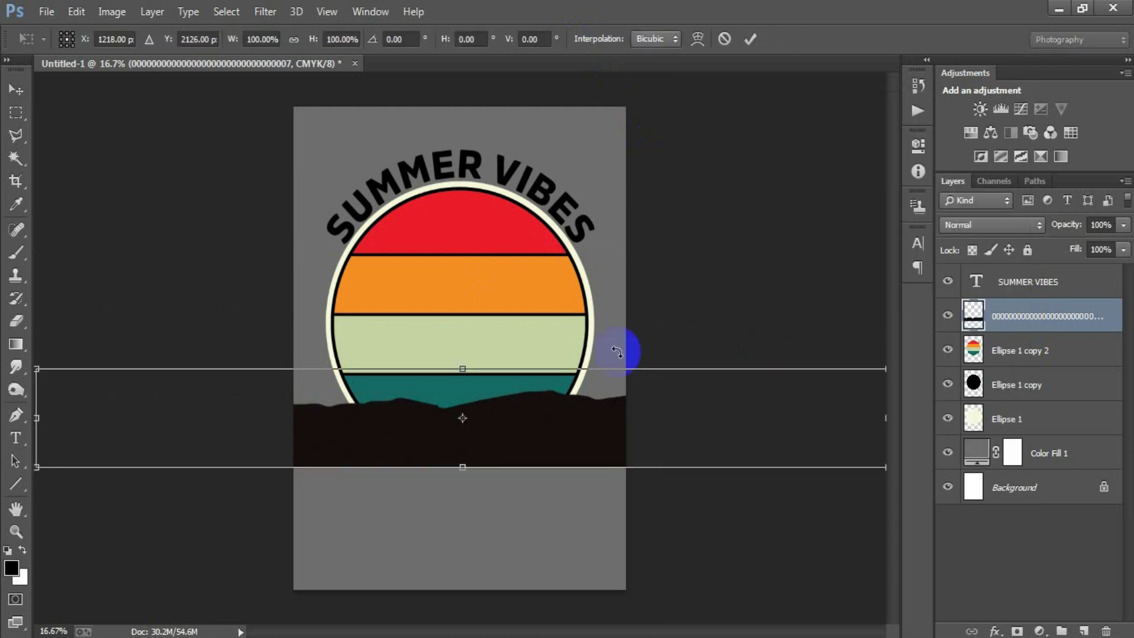
{"action": "right_click", "coordinate": [445, 394]}
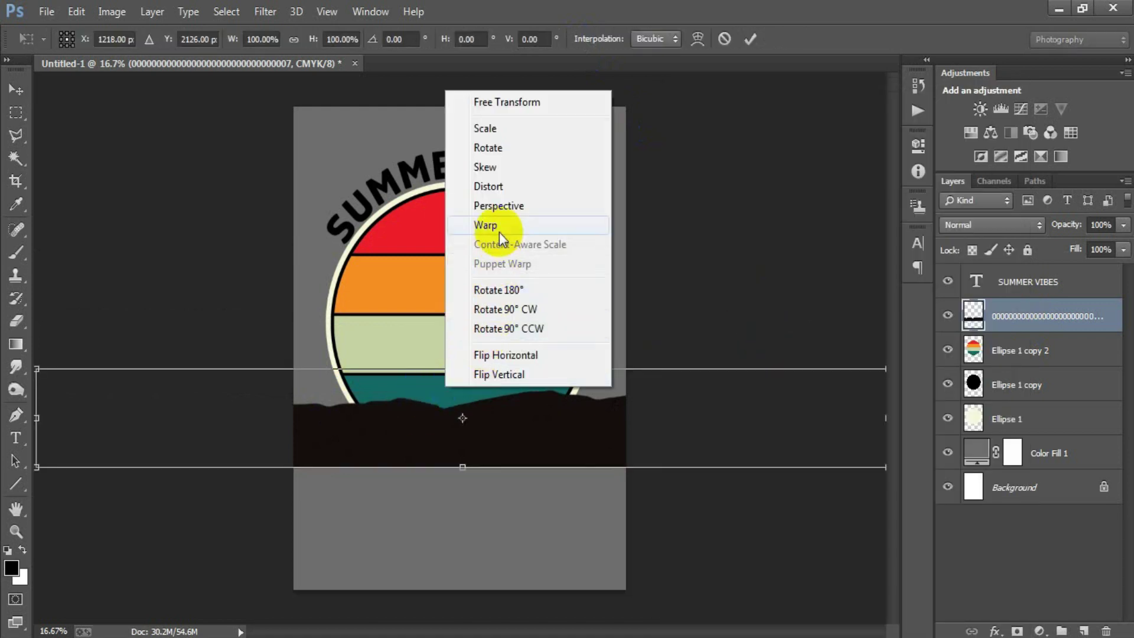
{"action": "left_click", "coordinate": [481, 228]}
{"action": "left_click_drag", "start_coordinate": [412, 408], "coordinate": [400, 411]}
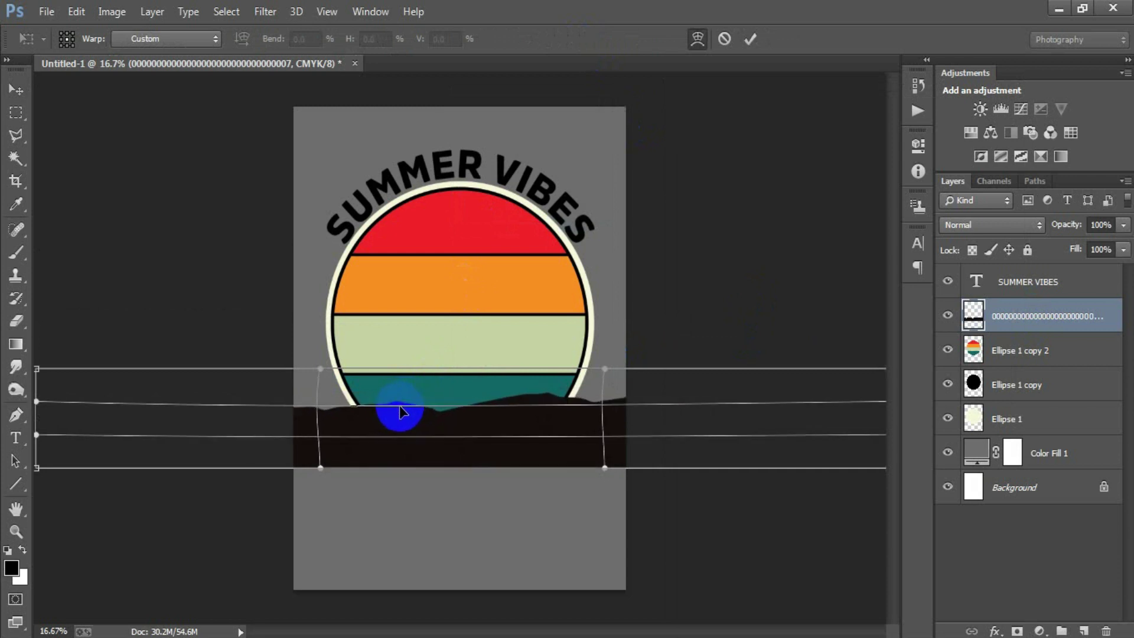
{"action": "left_click_drag", "start_coordinate": [325, 366], "coordinate": [204, 371]}
{"action": "left_click_drag", "start_coordinate": [581, 370], "coordinate": [630, 371]}
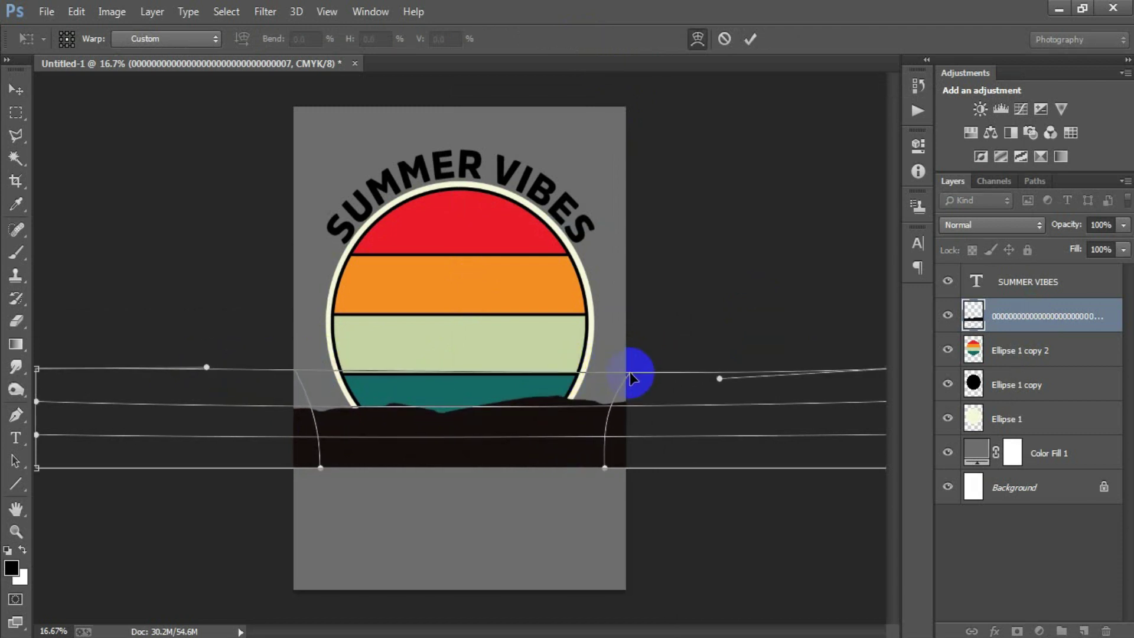
{"action": "left_click", "coordinate": [750, 39]}
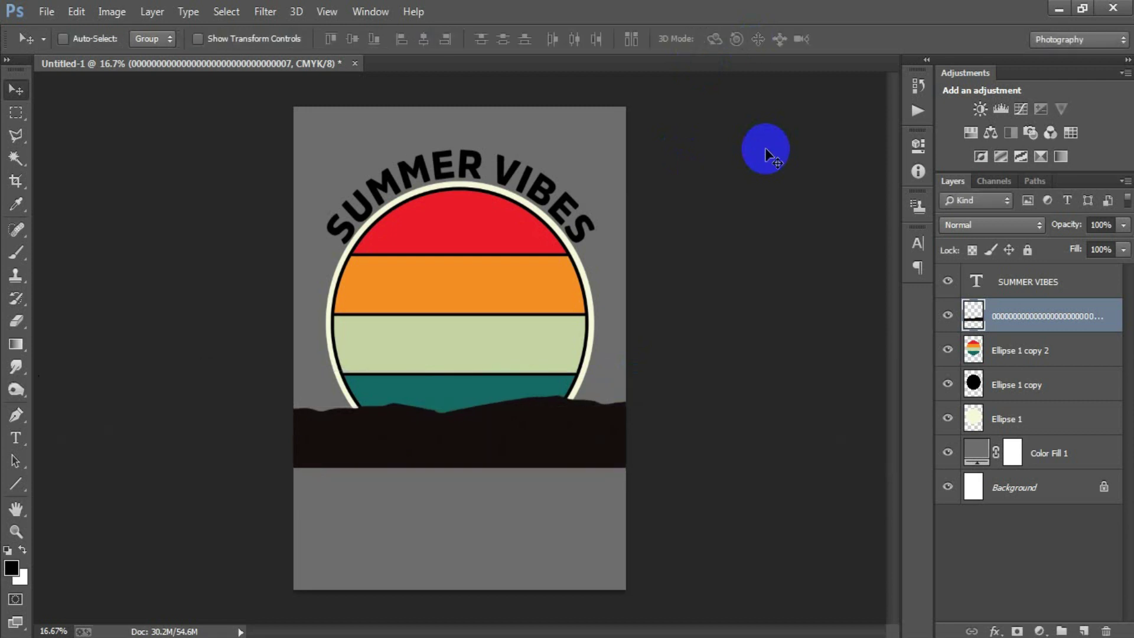
{"action": "key", "text": "shift+Up"}
{"action": "key", "text": "shift+Up"}
{"action": "key", "text": "shift+Up"}
{"action": "key", "text": "shift+Up"}
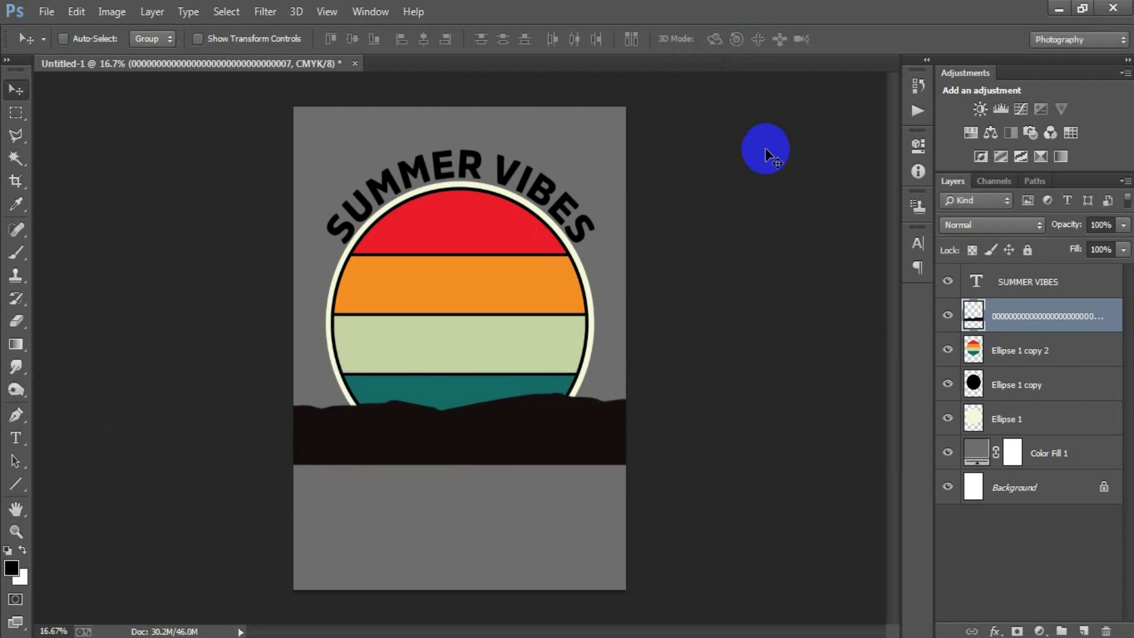
{"action": "key", "text": "shift+Down"}
{"action": "key", "text": "shift+Down"}
- Copy the palm-tree silhouette image into the poster as Layer 1
{"action": "left_click", "coordinate": [46, 12]}
{"action": "left_click", "coordinate": [65, 41]}
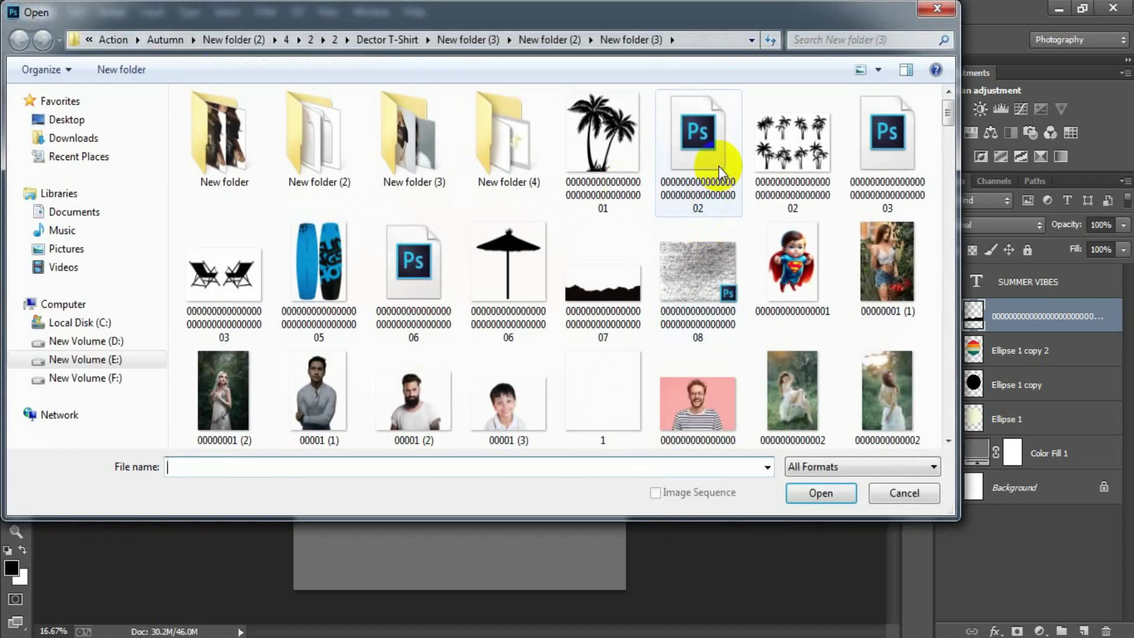
{"action": "double_click", "coordinate": [606, 156]}
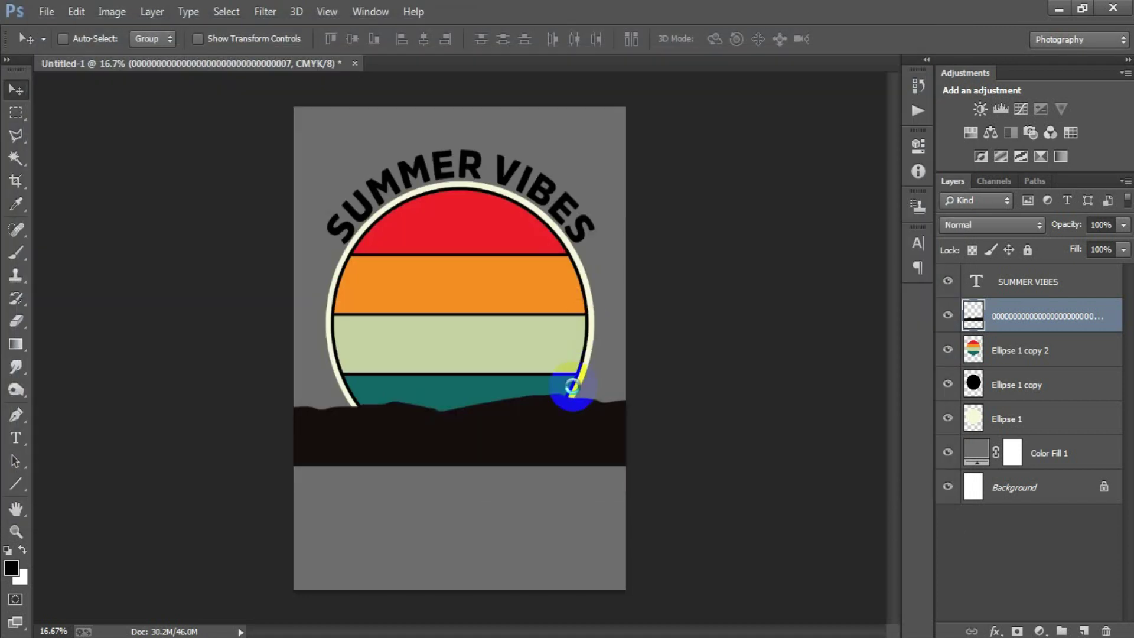
{"action": "left_click_drag", "start_coordinate": [299, 269], "coordinate": [520, 313]}
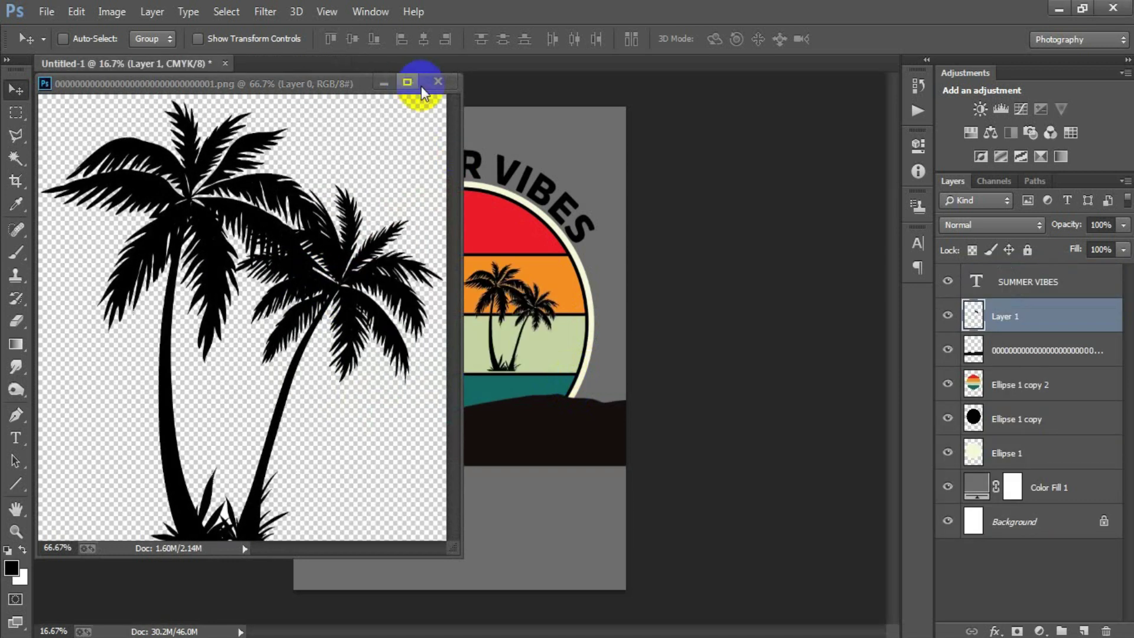
{"action": "left_click", "coordinate": [410, 82]}
- Enlarge the palm trees and position them on the right of the striped sun
{"action": "key", "text": "ctrl+t"}
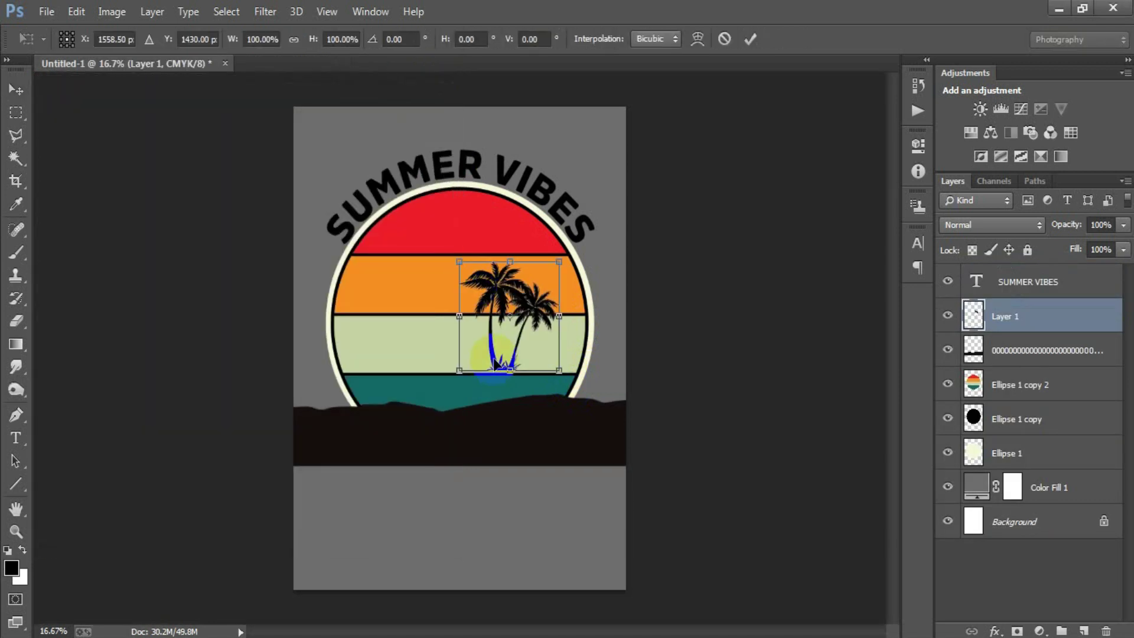
{"action": "mouse_move", "coordinate": [555, 365]}
{"action": "left_mouse_down"}
{"action": "mouse_move", "coordinate": [560, 390]}
{"action": "mouse_move", "coordinate": [597, 407]}
{"action": "left_mouse_up"}
{"action": "left_click_drag", "start_coordinate": [510, 405], "coordinate": [524, 405]}
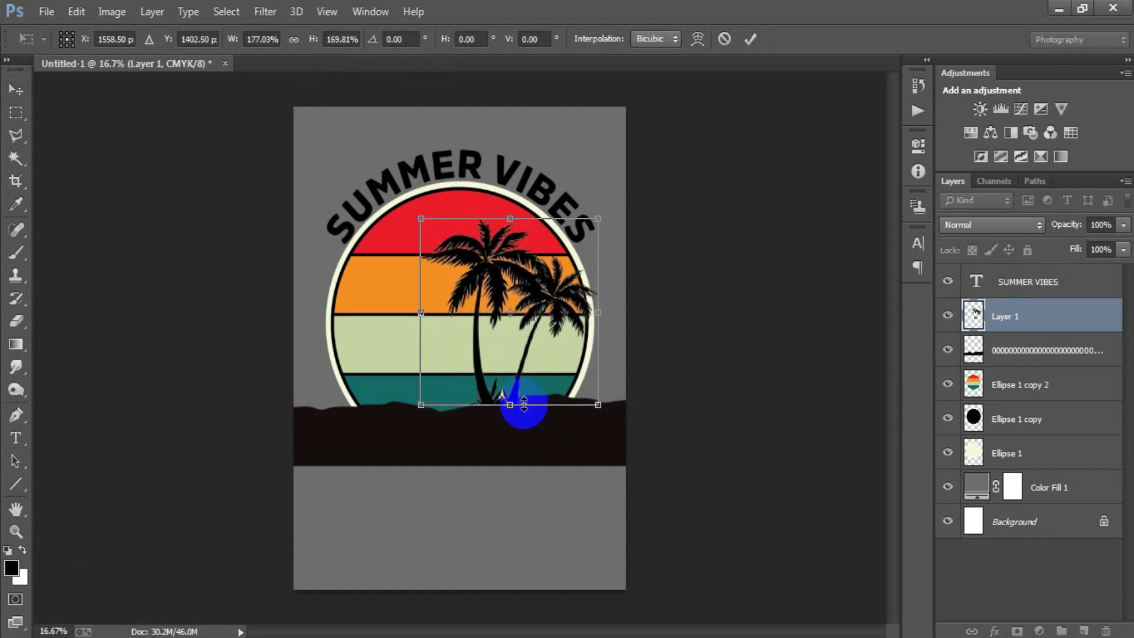
{"action": "left_click_drag", "start_coordinate": [515, 358], "coordinate": [542, 349]}
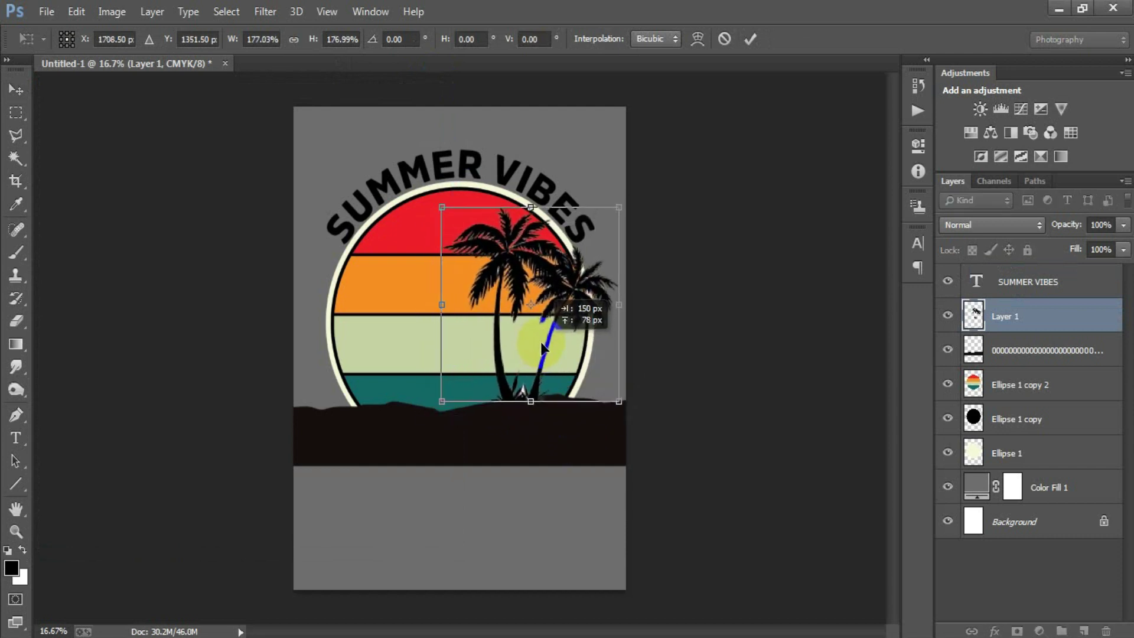
{"action": "left_click_drag", "start_coordinate": [627, 403], "coordinate": [622, 402]}
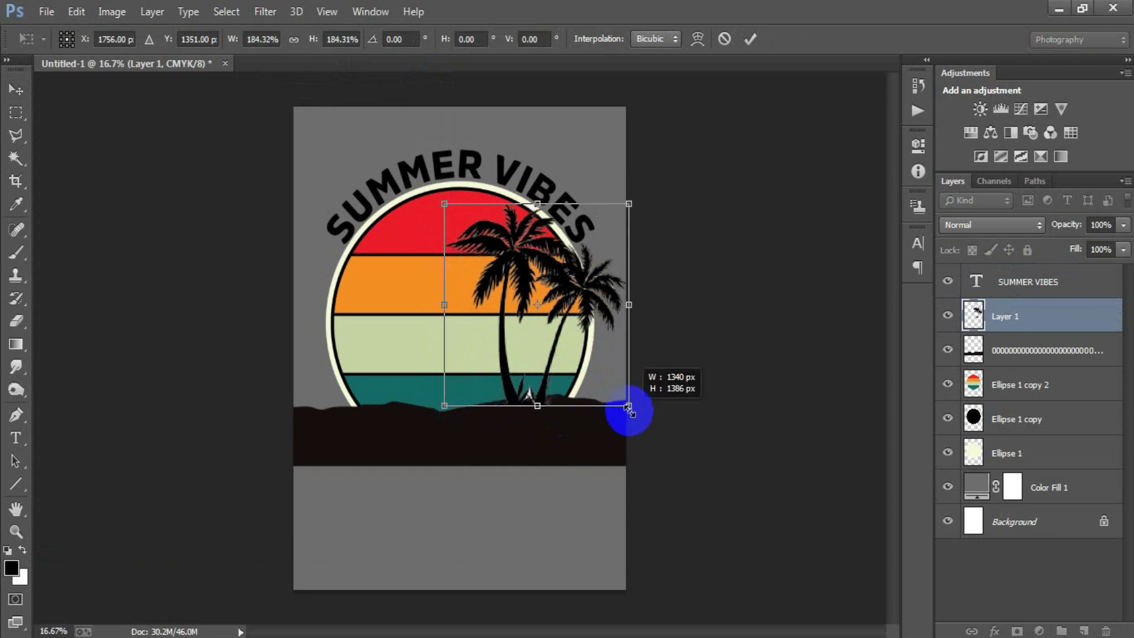
{"action": "left_click_drag", "start_coordinate": [562, 348], "coordinate": [558, 352]}
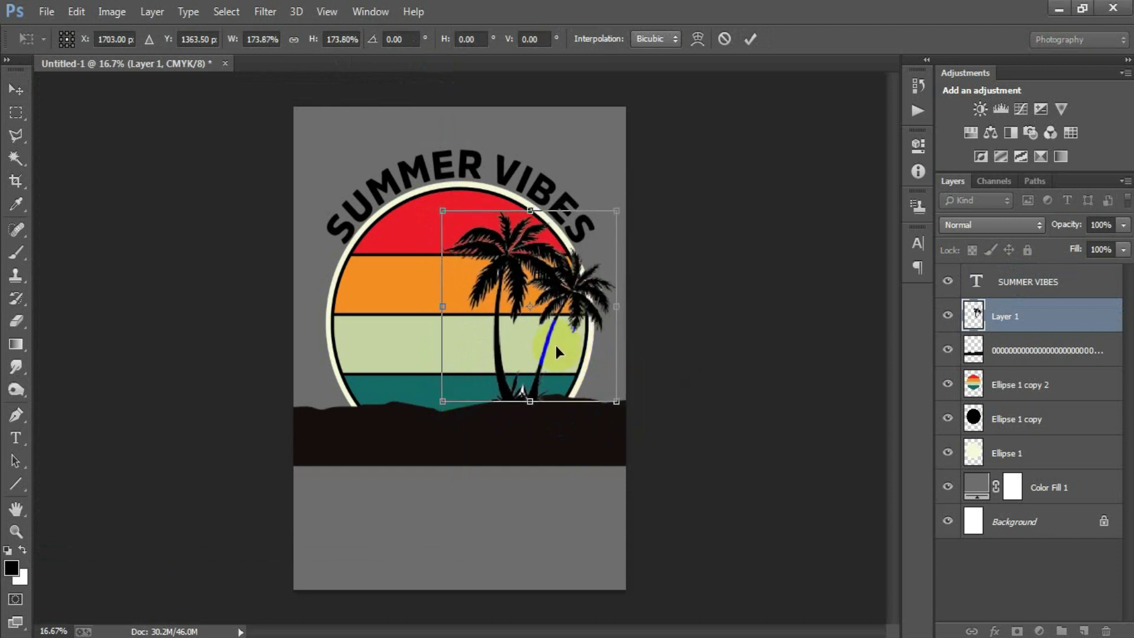
{"action": "left_click", "coordinate": [748, 39]}
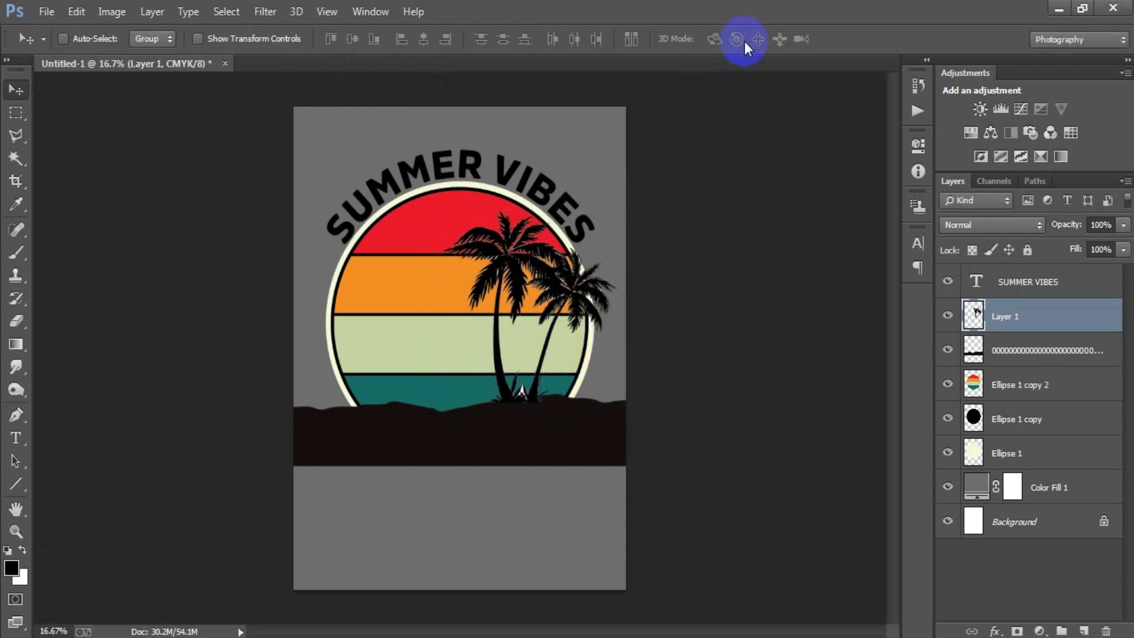
- Mask Layer 1's palms to the sun circle, move it below the mountains, and apply the mask
{"action": "left_click", "coordinate": [964, 396]}
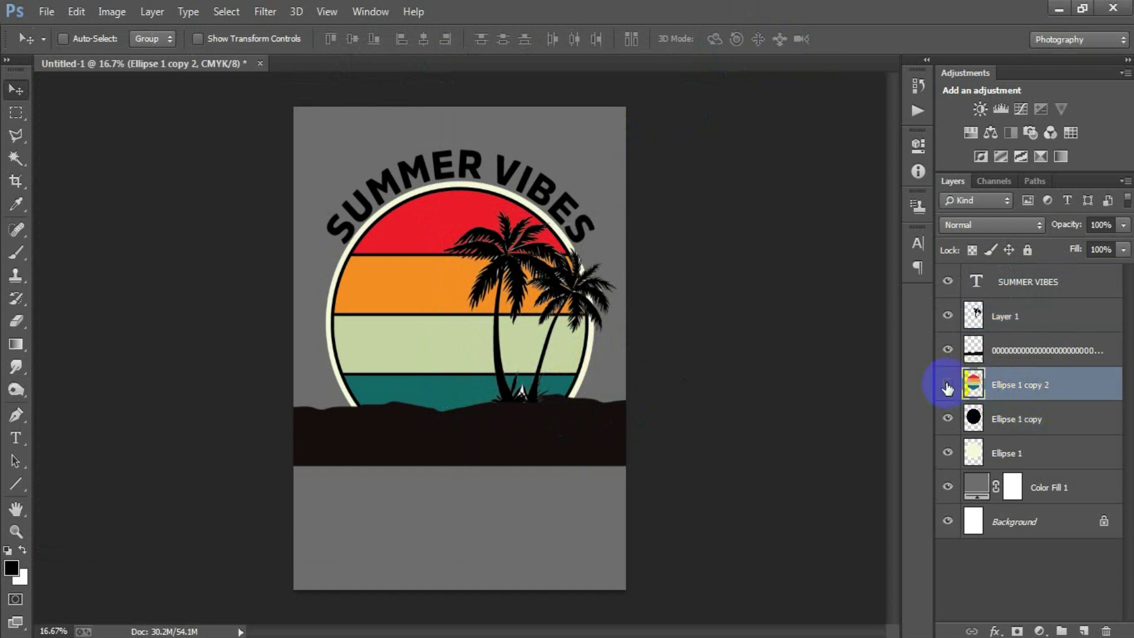
{"action": "left_click", "coordinate": [967, 400], "text": "ctrl"}
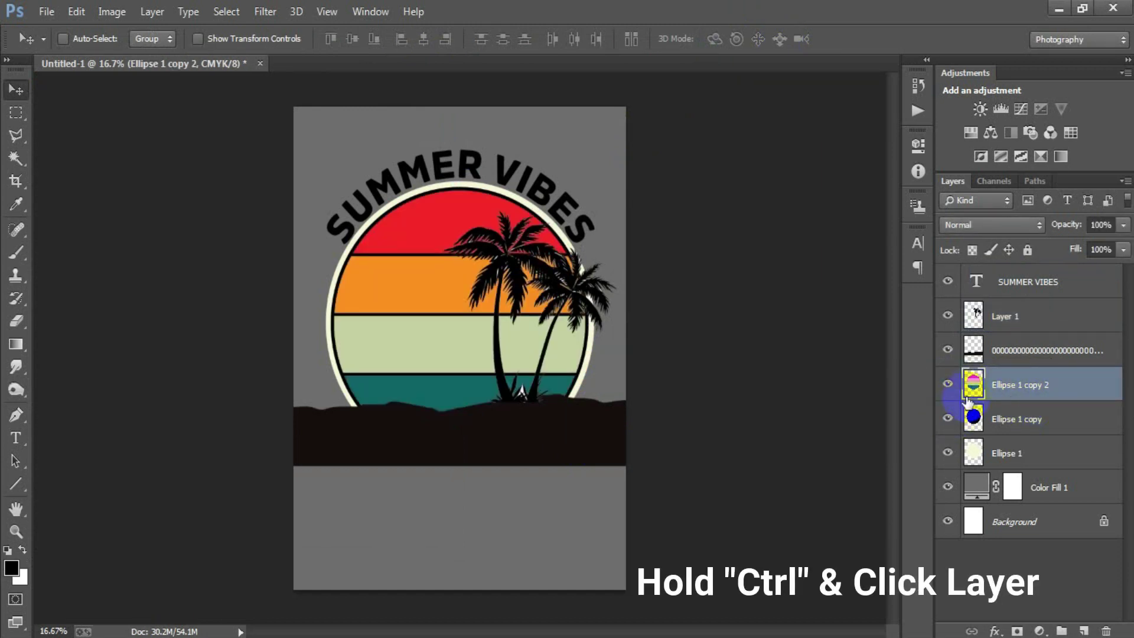
{"action": "left_click", "coordinate": [1007, 317], "text": "ctrl"}
{"action": "left_click", "coordinate": [948, 315]}
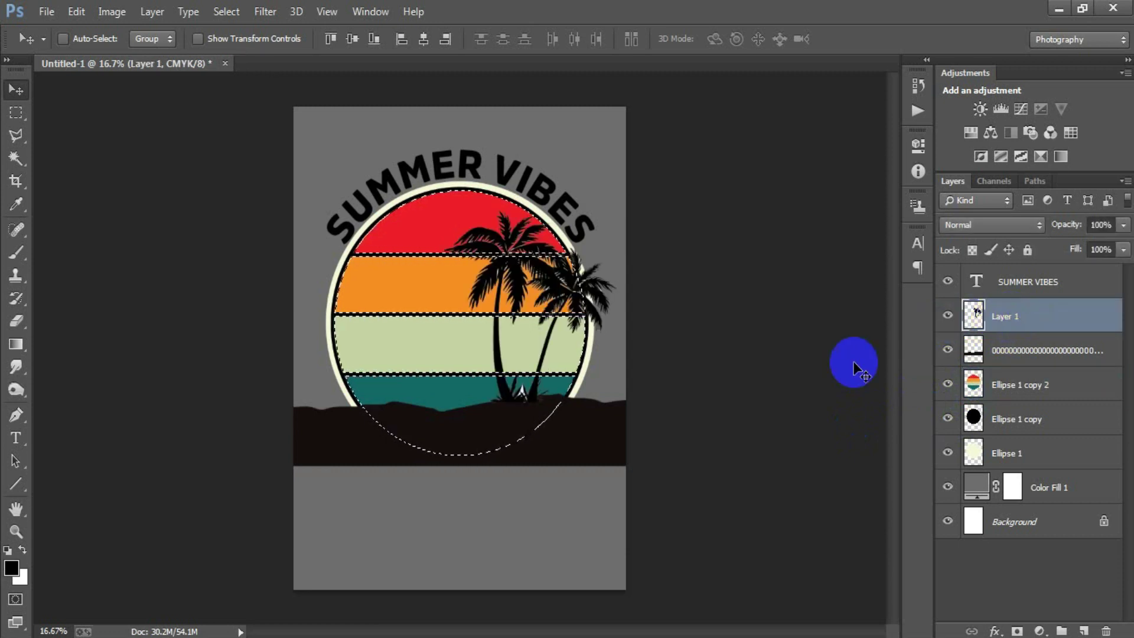
{"action": "left_click", "coordinate": [1017, 631]}
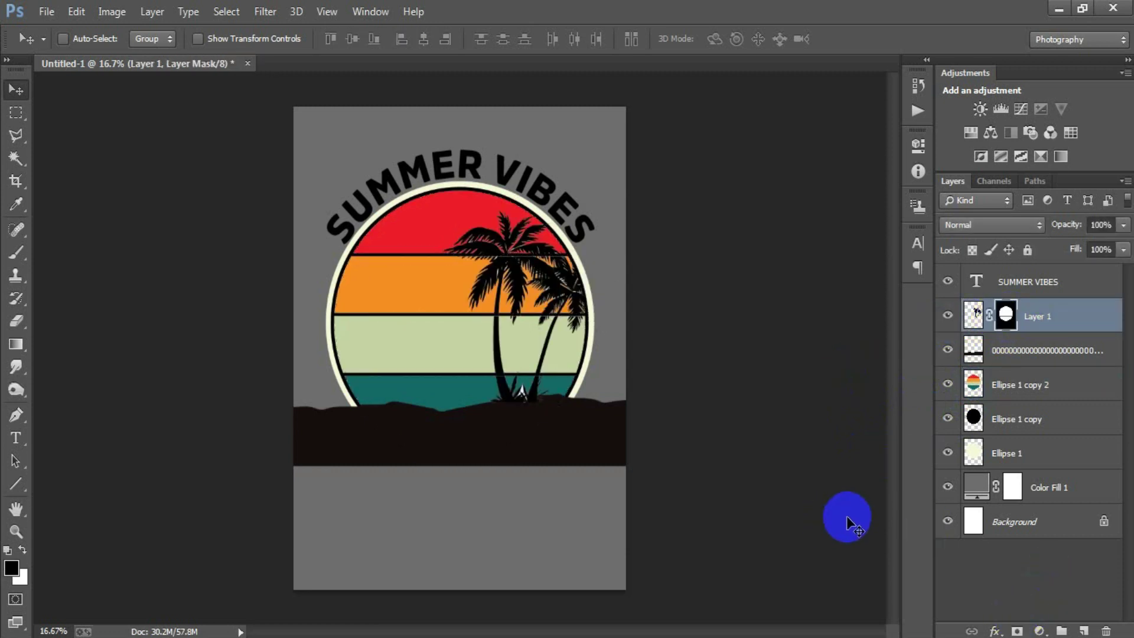
{"action": "left_click_drag", "start_coordinate": [1040, 317], "coordinate": [1047, 360]}
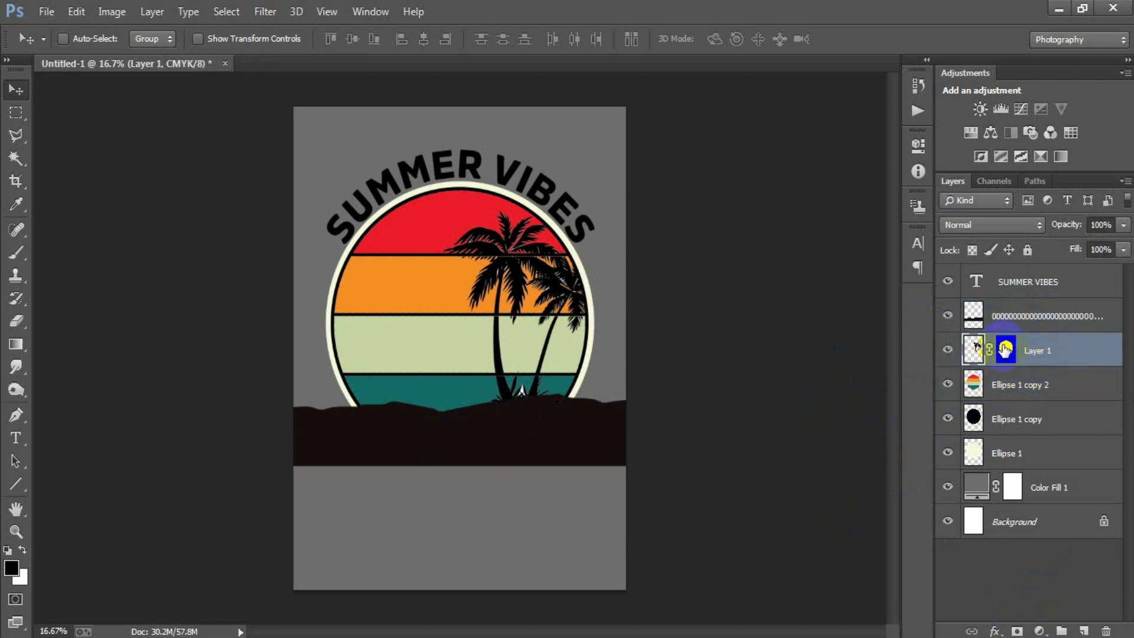
{"action": "right_click", "coordinate": [1007, 350]}
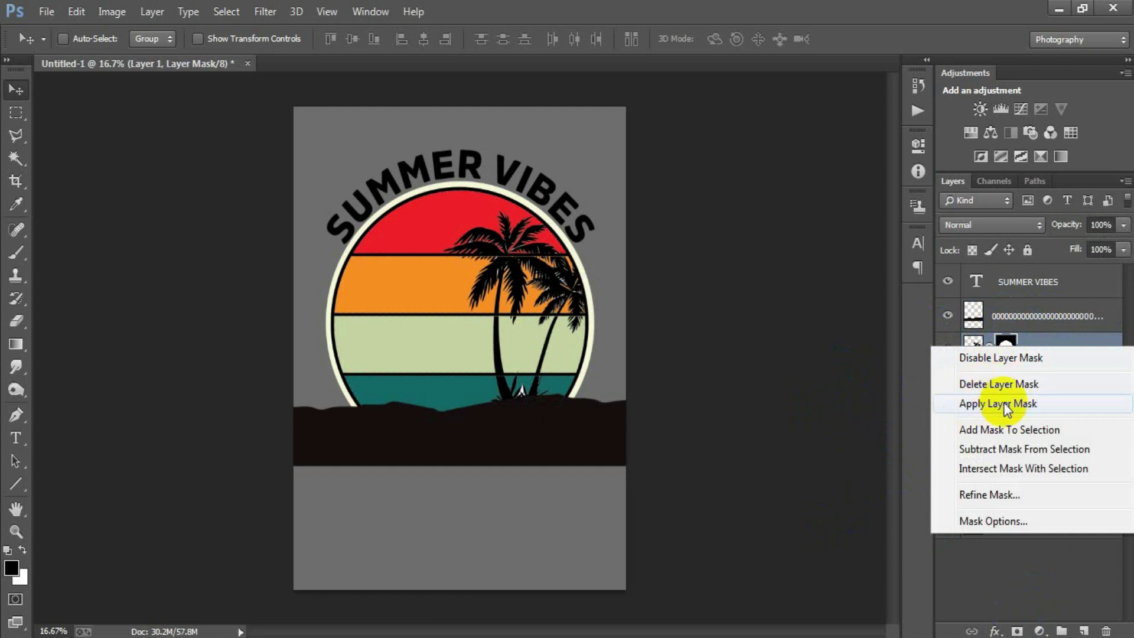
{"action": "left_click", "coordinate": [982, 404]}
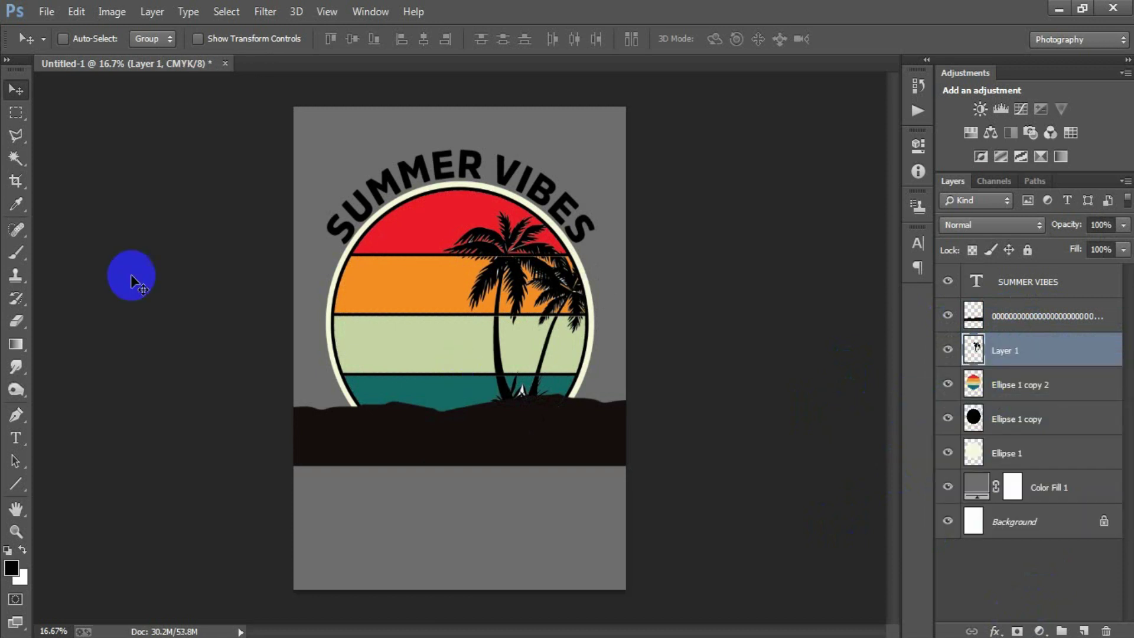
{"action": "left_click", "coordinate": [46, 11]}
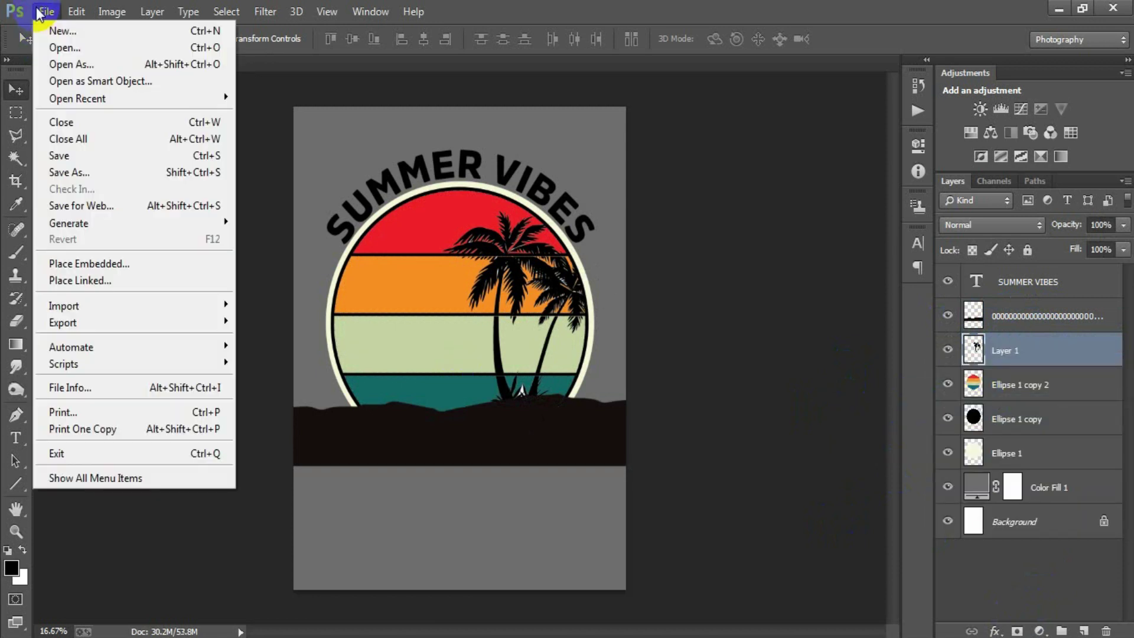
- Open the palm-tree EPS artwork, confirming its rasterize resolution
{"action": "left_click", "coordinate": [77, 52]}
{"action": "double_click", "coordinate": [708, 176]}
{"action": "double_click", "coordinate": [498, 273]}
{"action": "type", "text": "300"}
{"action": "key", "text": "Return"}
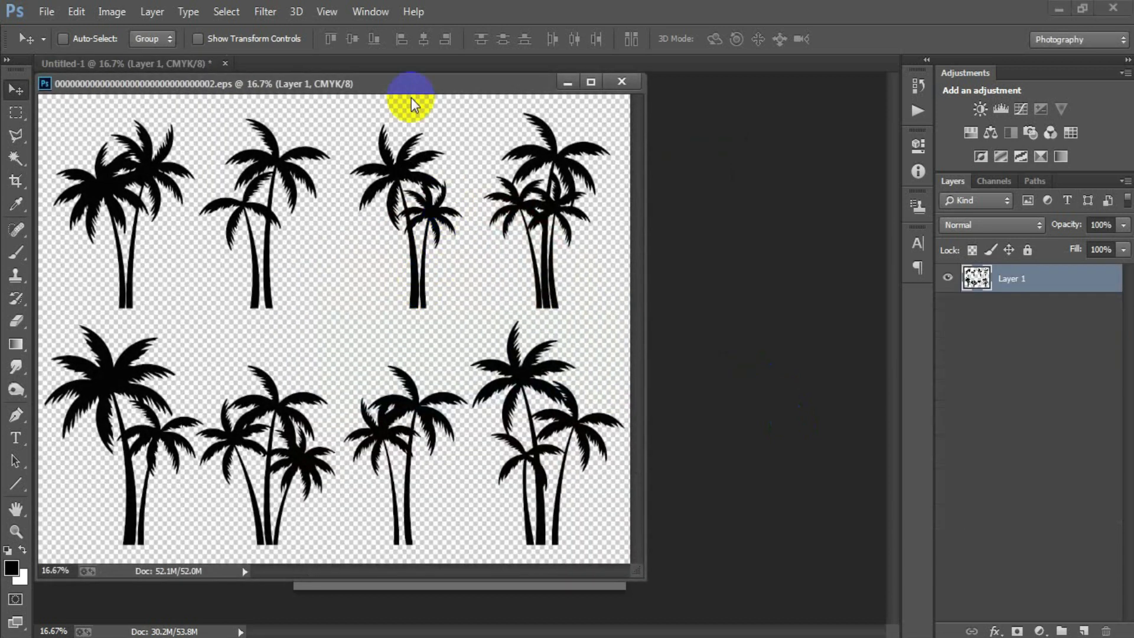
{"action": "left_click_drag", "start_coordinate": [411, 87], "coordinate": [518, 70]}
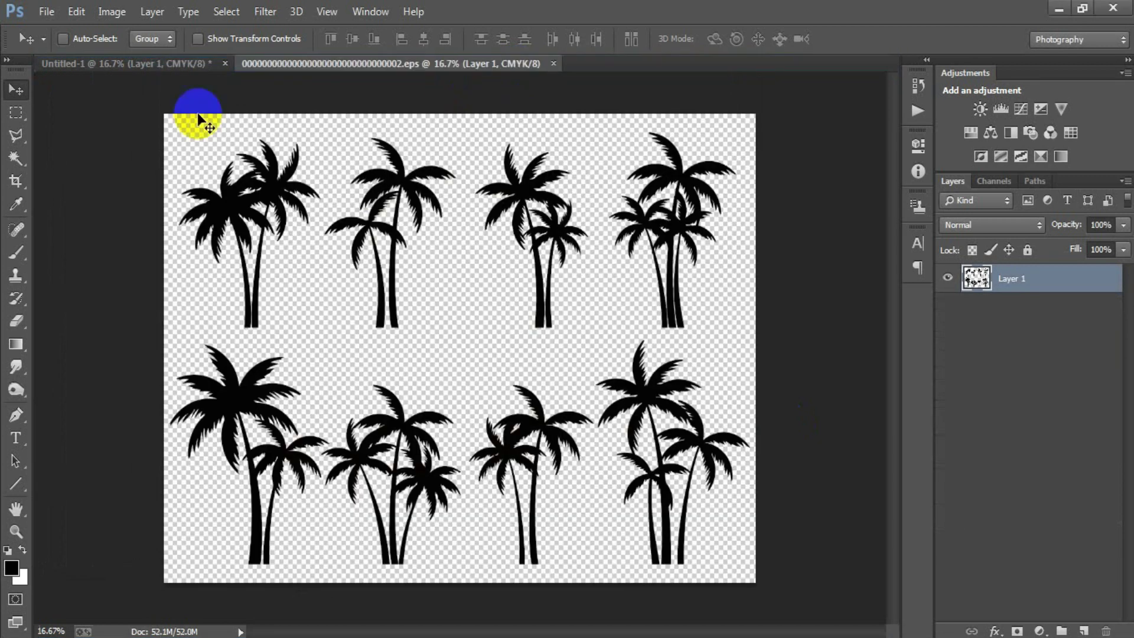
- Copy one palm pair from the EPS into the poster and close the EPS unsaved
{"action": "left_click", "coordinate": [13, 118]}
{"action": "left_click_drag", "start_coordinate": [476, 377], "coordinate": [518, 539]}
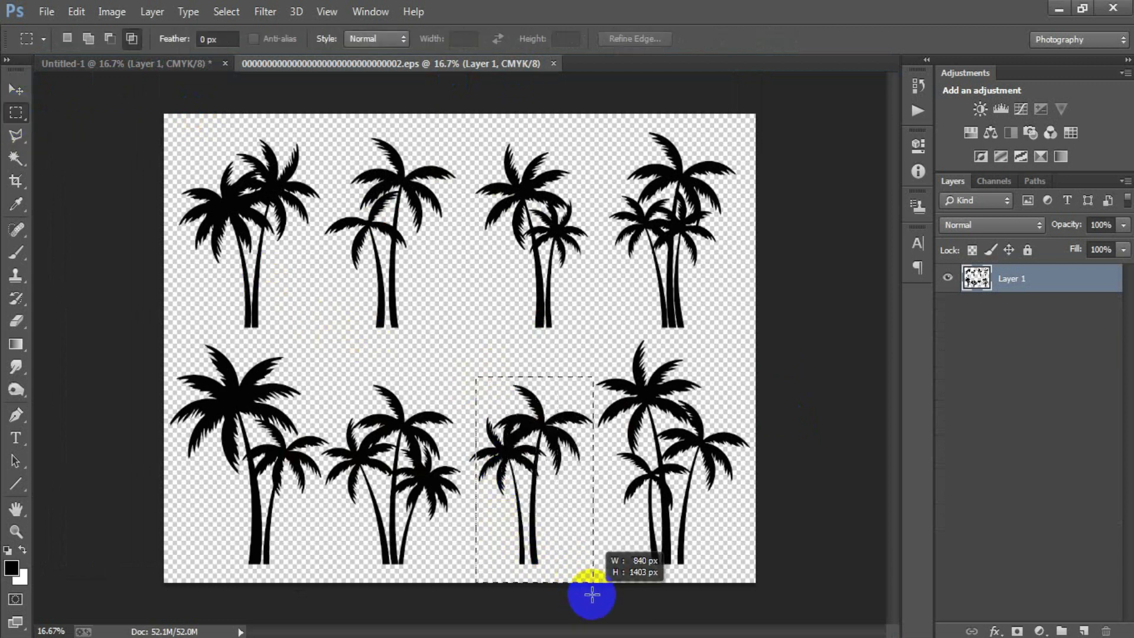
{"action": "left_click_drag", "start_coordinate": [518, 539], "coordinate": [598, 600]}
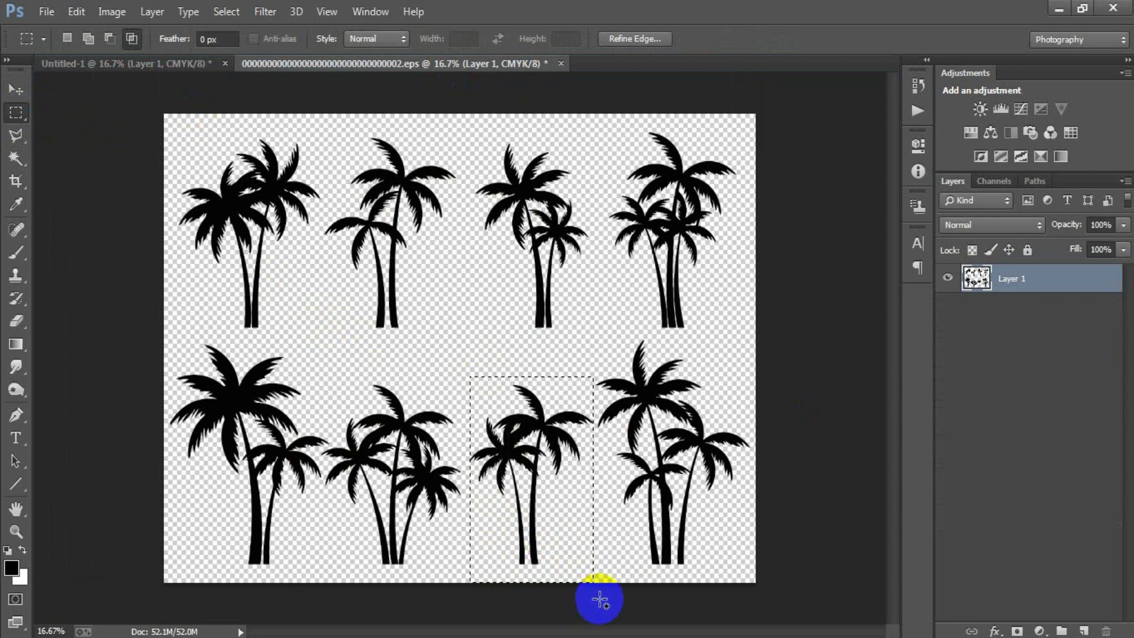
{"action": "left_click", "coordinate": [10, 93]}
{"action": "mouse_move", "coordinate": [514, 426]}
{"action": "left_mouse_down"}
{"action": "mouse_move", "coordinate": [153, 77]}
{"action": "mouse_move", "coordinate": [305, 333]}
{"action": "left_mouse_up"}
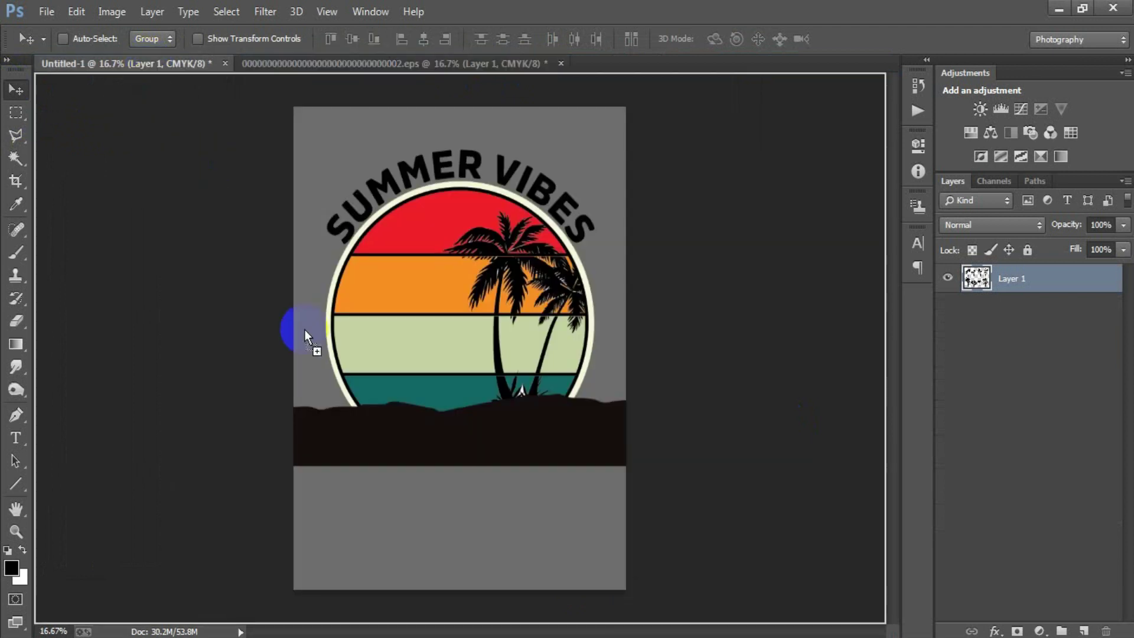
{"action": "left_click_drag", "start_coordinate": [363, 366], "coordinate": [413, 271]}
{"action": "left_click", "coordinate": [560, 62]}
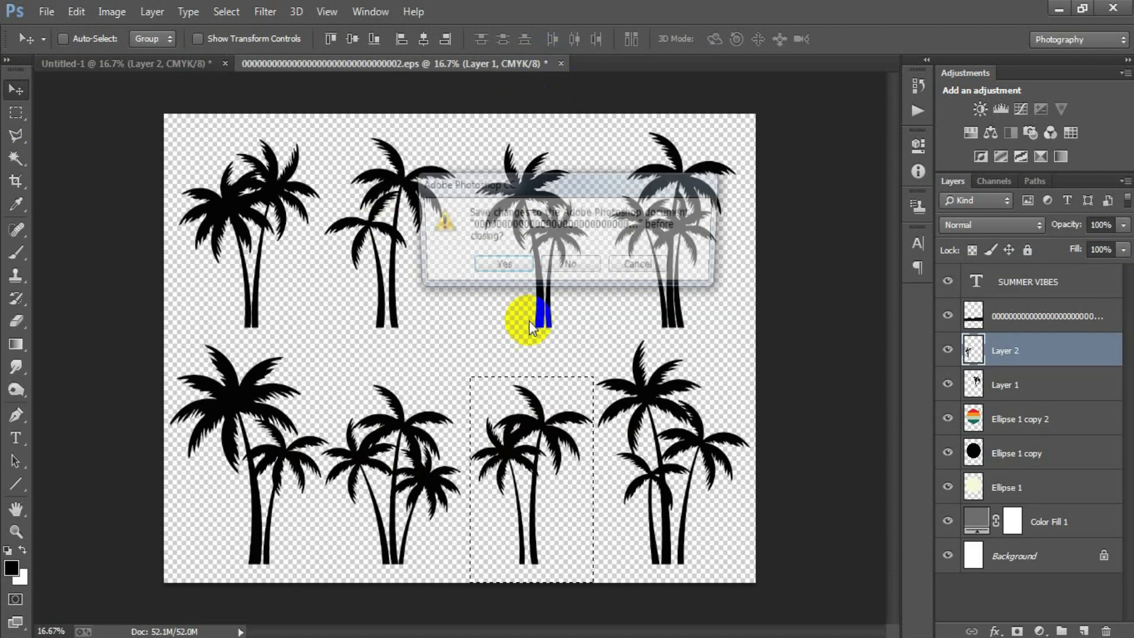
{"action": "left_click", "coordinate": [565, 268]}
- Scale the new palms smaller and position them on the left inside the circle
{"action": "key", "text": "ctrl+t"}
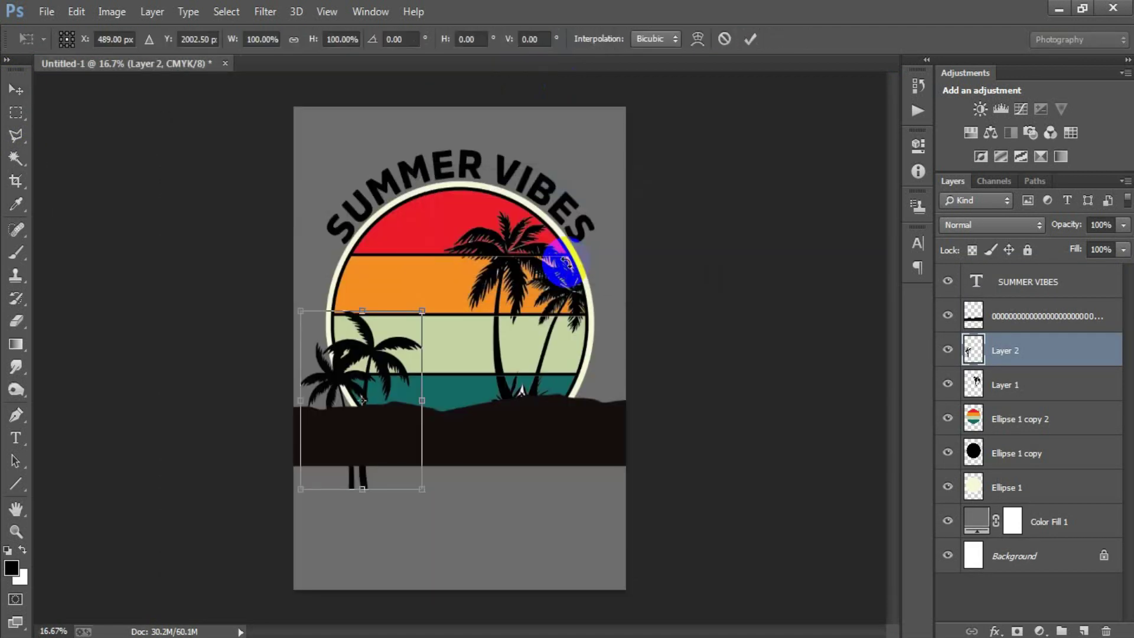
{"action": "mouse_move", "coordinate": [422, 312]}
{"action": "left_mouse_down"}
{"action": "mouse_move", "coordinate": [399, 345]}
{"action": "mouse_move", "coordinate": [397, 326]}
{"action": "left_mouse_up"}
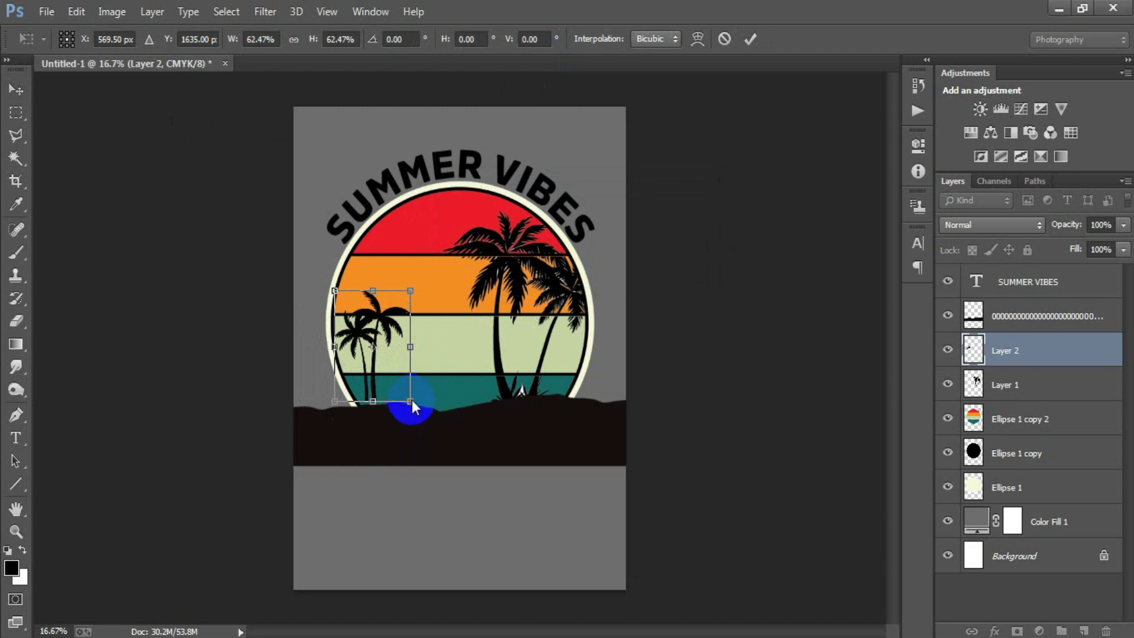
{"action": "left_click_drag", "start_coordinate": [411, 405], "coordinate": [437, 437]}
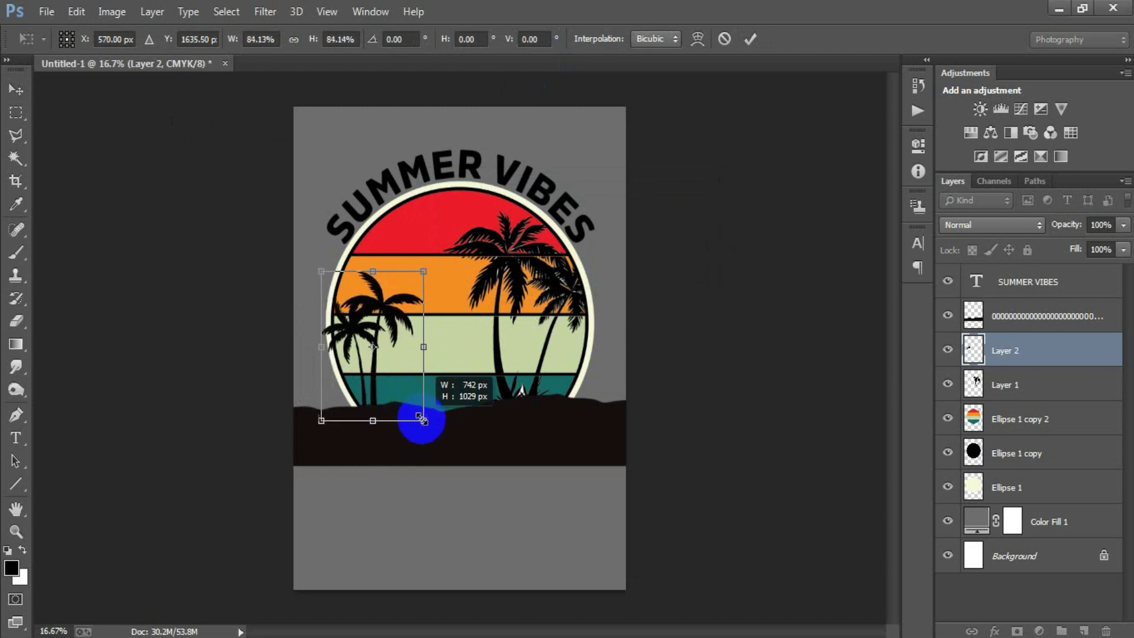
{"action": "left_click_drag", "start_coordinate": [368, 393], "coordinate": [370, 378]}
{"action": "left_click_drag", "start_coordinate": [442, 427], "coordinate": [437, 417]}
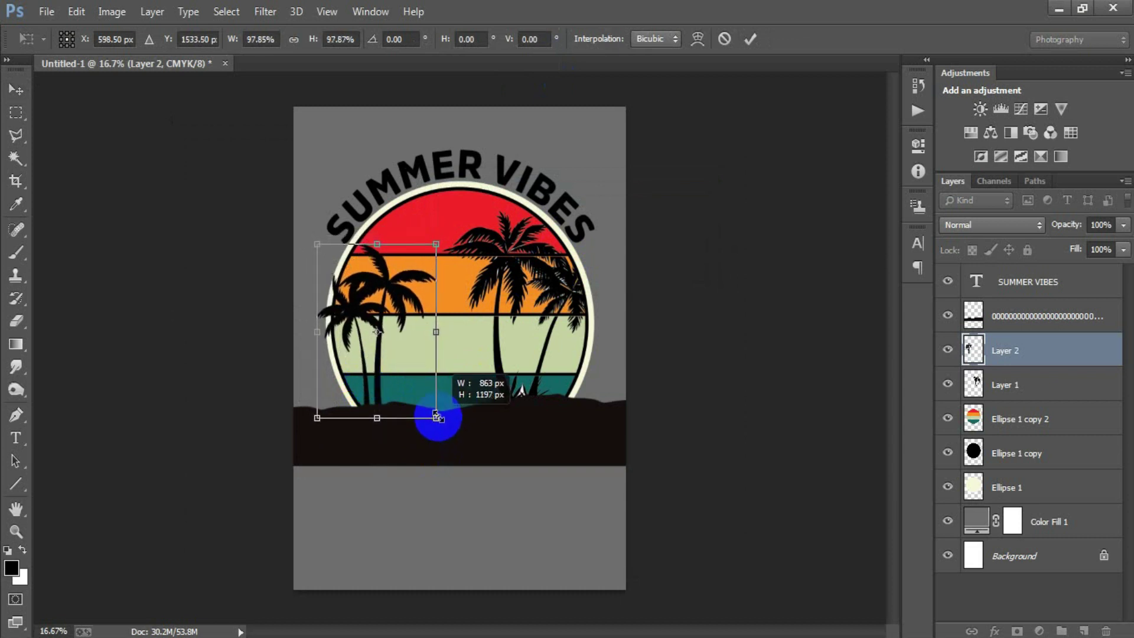
{"action": "left_click", "coordinate": [750, 39]}
{"action": "key", "text": "shift+Left"}
{"action": "key", "text": "shift+Left"}
{"action": "key", "text": "shift+Left"}
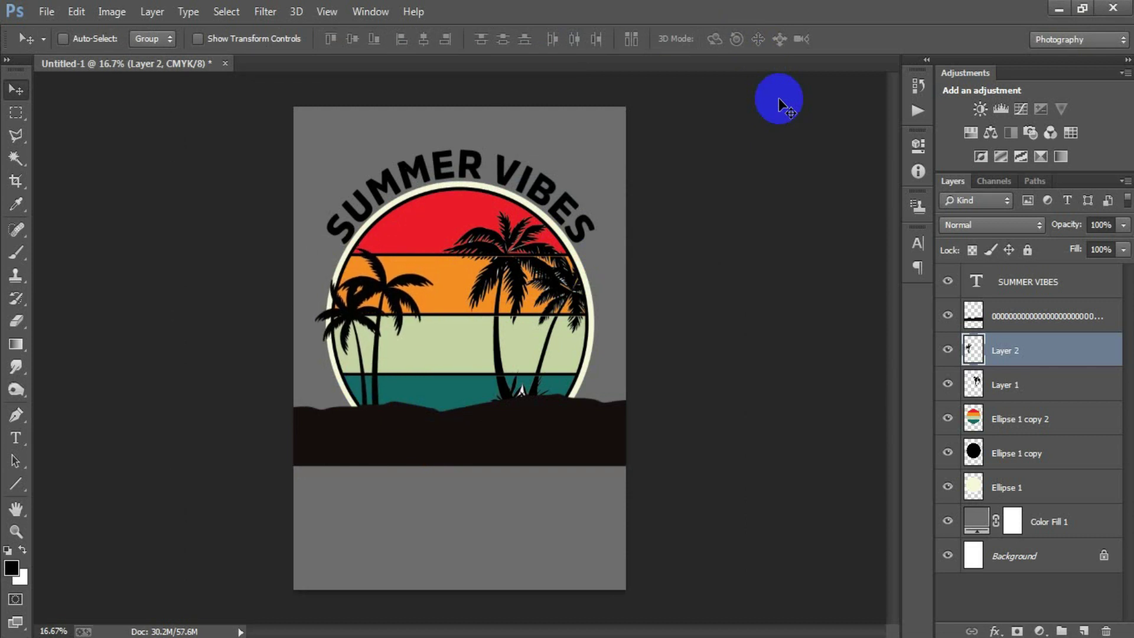
- Mask Layer 2's palms to the striped circle's outline and apply the mask
{"action": "left_click", "coordinate": [1049, 420]}
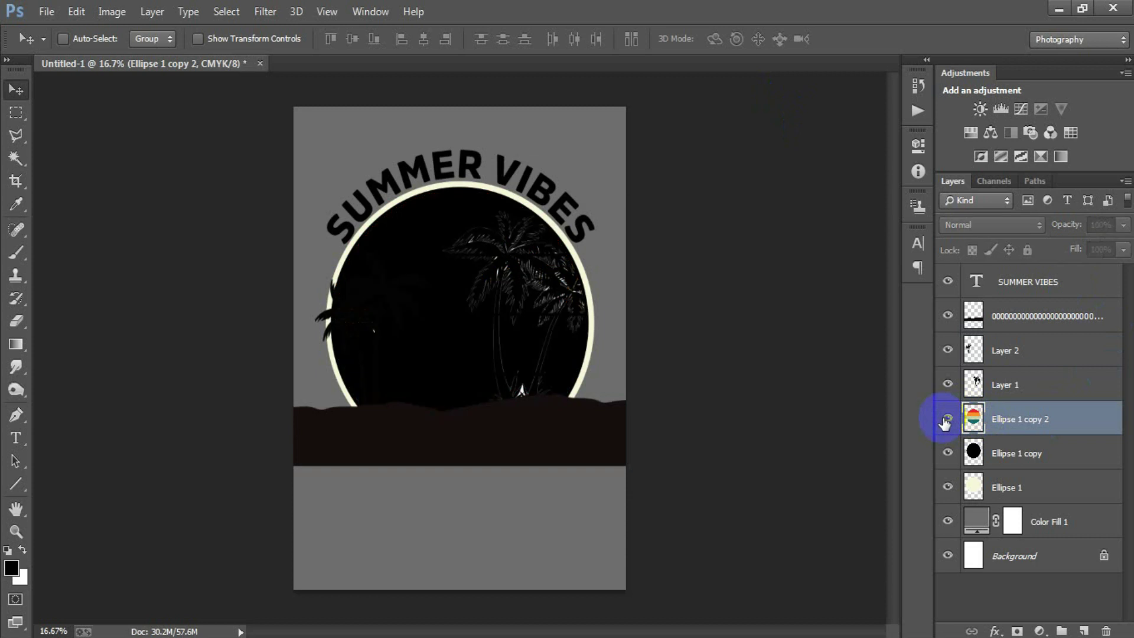
{"action": "left_click", "coordinate": [971, 425], "text": "ctrl"}
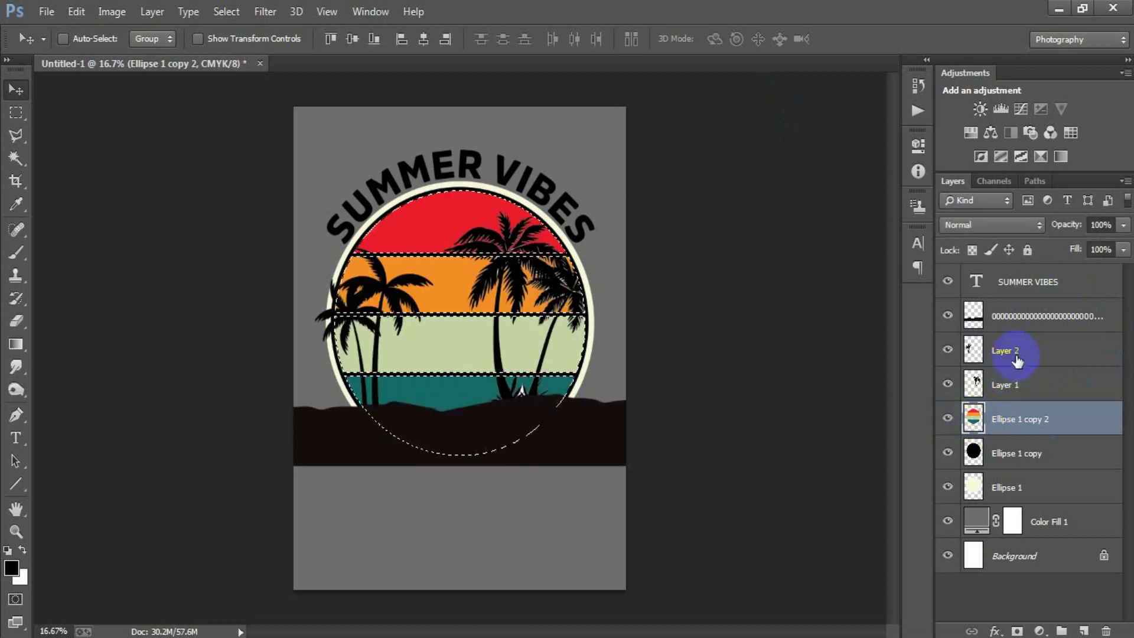
{"action": "left_click", "coordinate": [1013, 358]}
{"action": "left_click", "coordinate": [948, 352]}
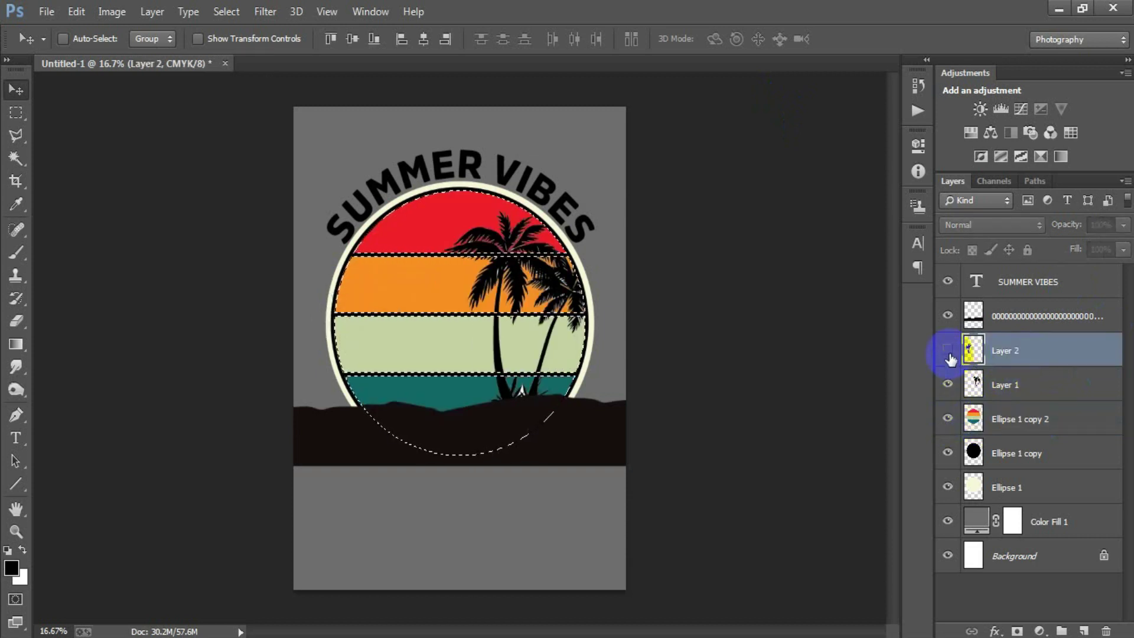
{"action": "left_click", "coordinate": [1017, 631]}
{"action": "right_click", "coordinate": [1005, 349]}
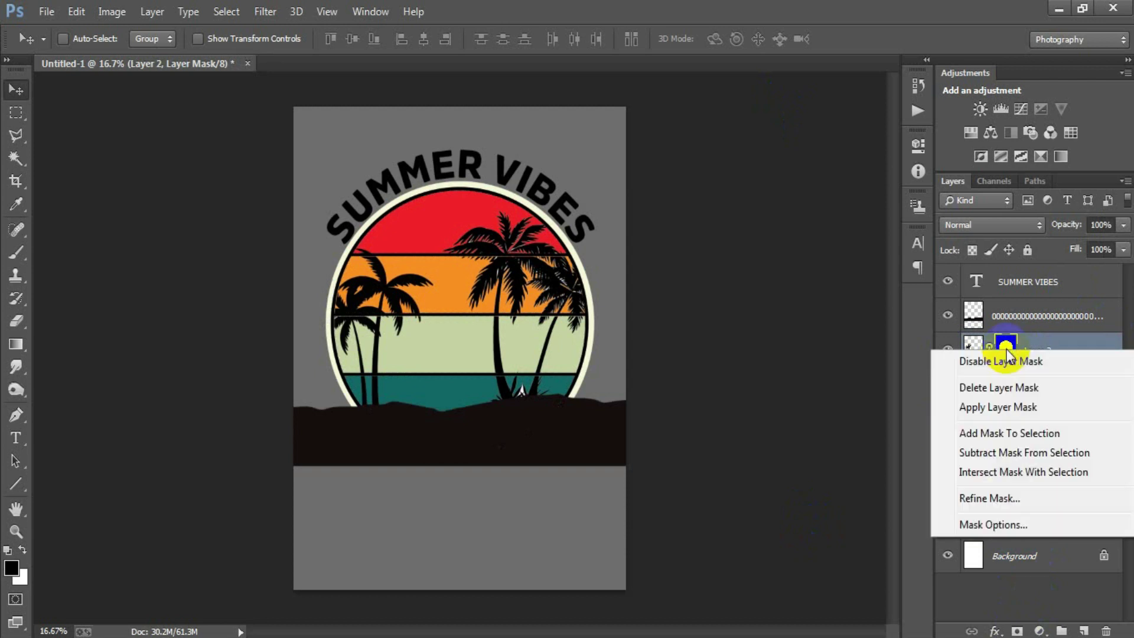
{"action": "left_click", "coordinate": [981, 406]}
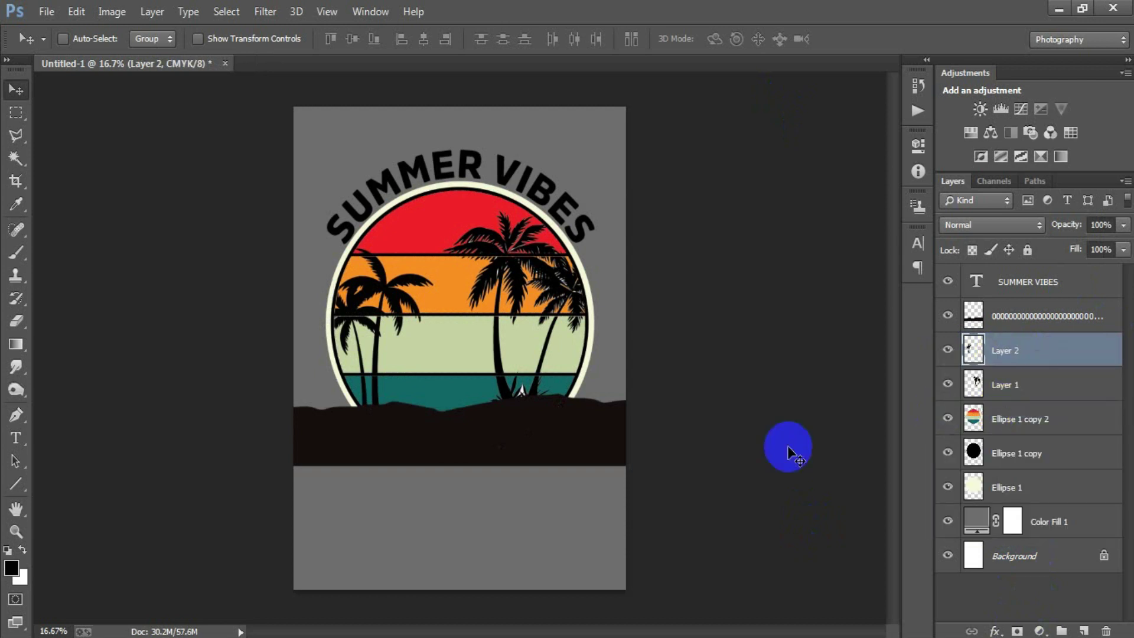
- Open the beach chairs EPS, rasterized at 300
{"action": "left_click", "coordinate": [46, 12]}
{"action": "left_click", "coordinate": [65, 50]}
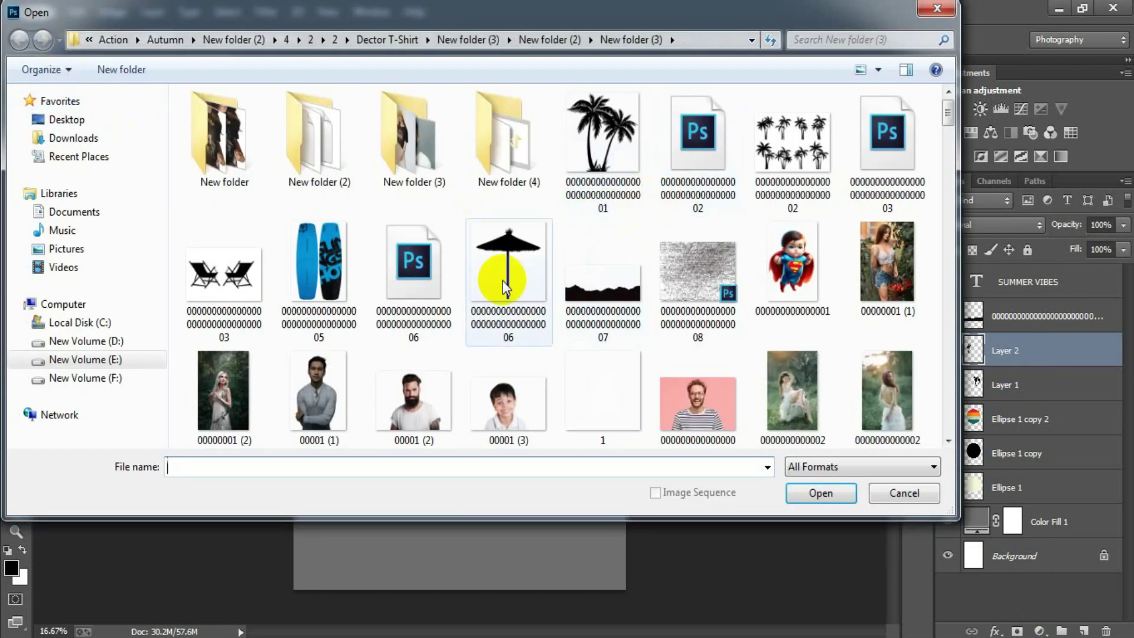
{"action": "double_click", "coordinate": [856, 161]}
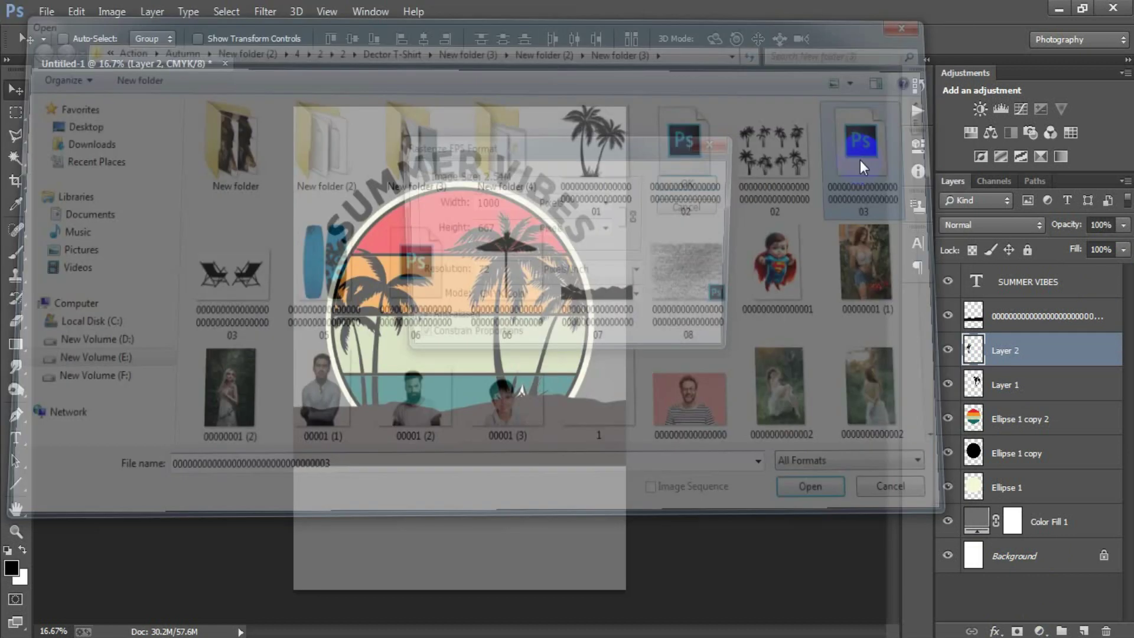
{"action": "left_click", "coordinate": [494, 271]}
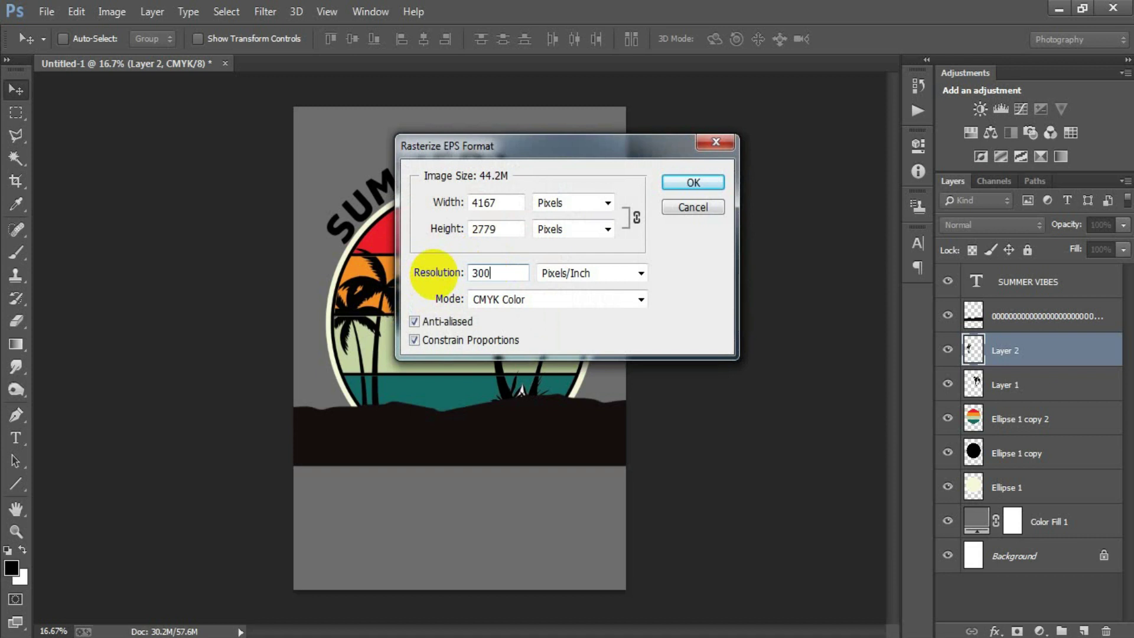
{"action": "key", "text": "Return"}
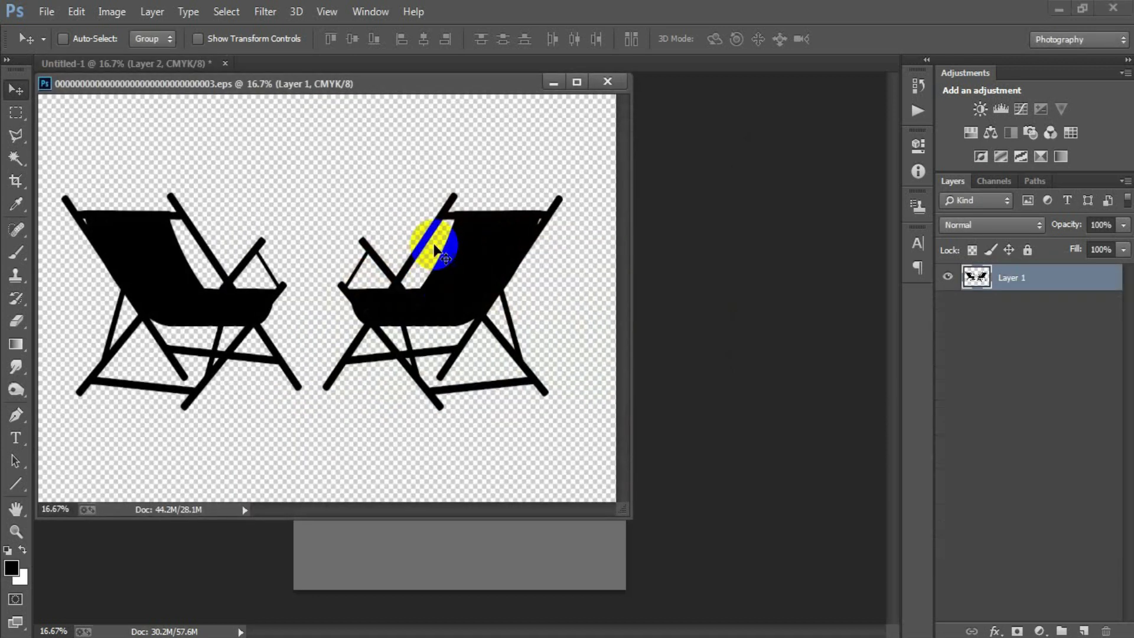
{"action": "left_click_drag", "start_coordinate": [369, 82], "coordinate": [455, 66]}
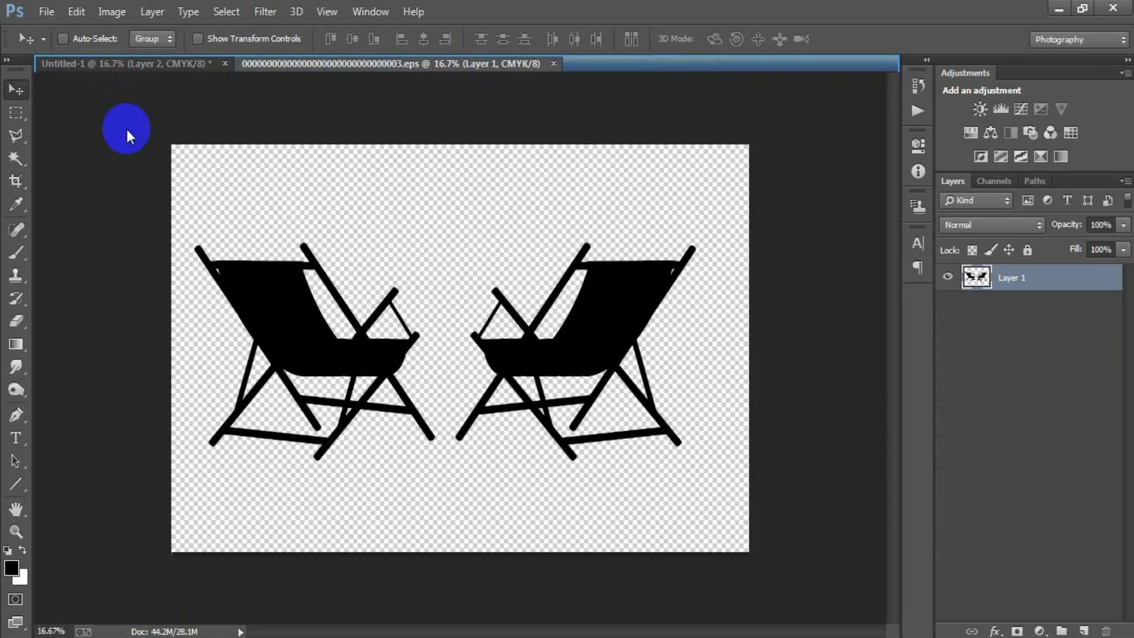
- Copy the left beach chair into the poster and close the chairs file unsaved
{"action": "left_click", "coordinate": [16, 113]}
{"action": "mouse_move", "coordinate": [126, 126]}
{"action": "left_mouse_down"}
{"action": "mouse_move", "coordinate": [239, 349]}
{"action": "mouse_move", "coordinate": [446, 546]}
{"action": "left_mouse_up"}
{"action": "left_click", "coordinate": [15, 90]}
{"action": "mouse_move", "coordinate": [274, 304]}
{"action": "left_mouse_down"}
{"action": "mouse_move", "coordinate": [309, 290]}
{"action": "mouse_move", "coordinate": [387, 370]}
{"action": "left_mouse_up"}
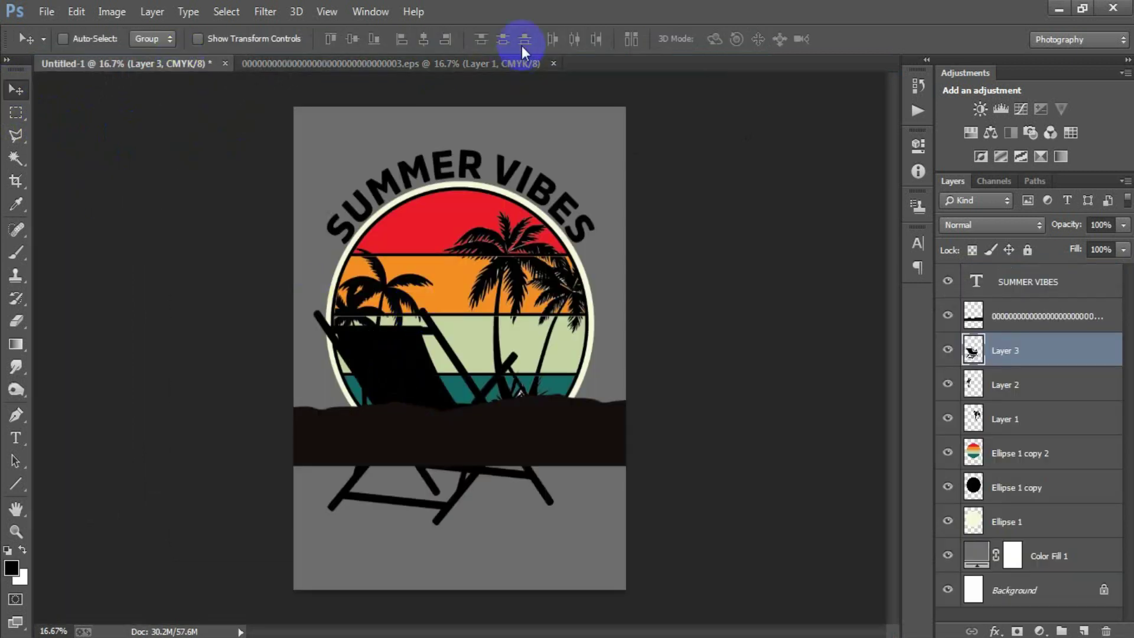
{"action": "left_click", "coordinate": [552, 64]}
{"action": "left_click", "coordinate": [576, 264]}
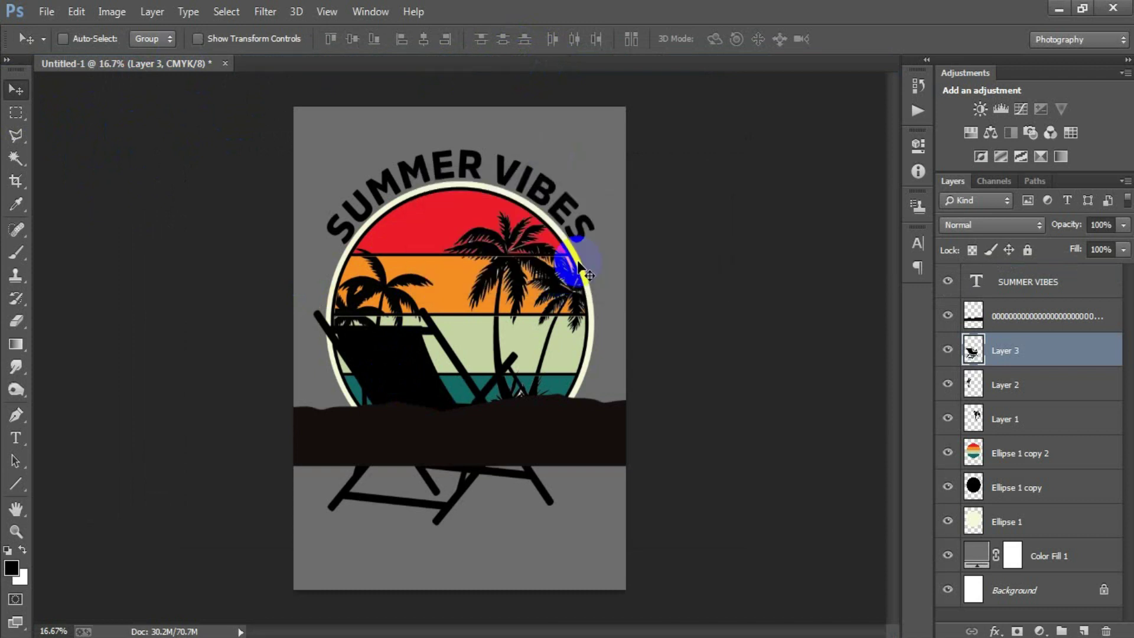
- Shrink the chair and set it on the shoreline inside the circle
{"action": "key", "text": "ctrl+t"}
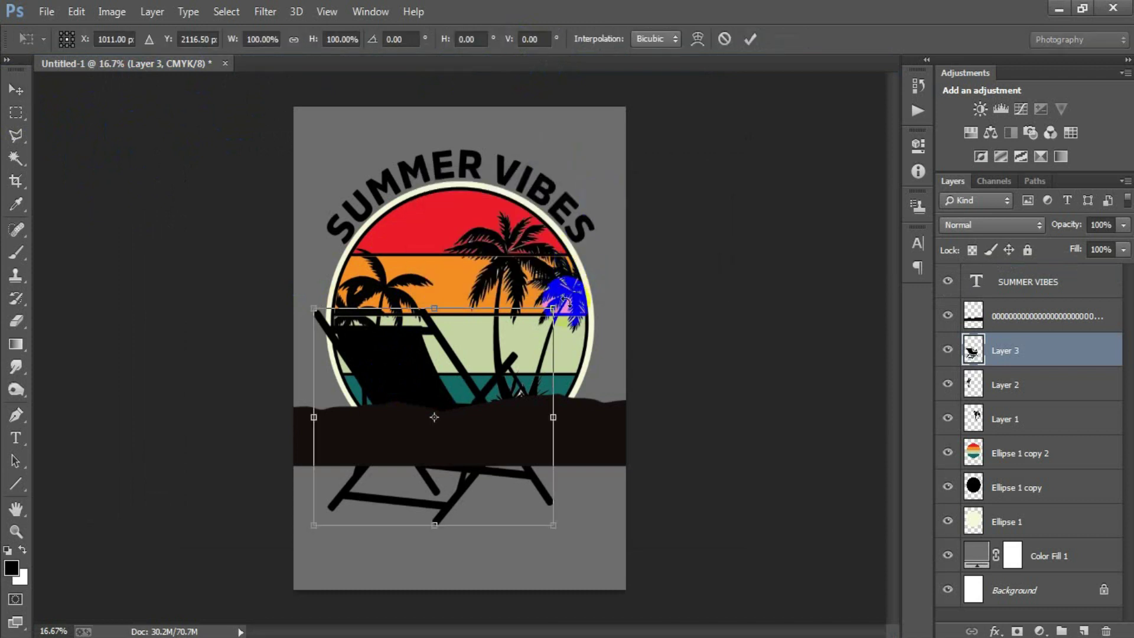
{"action": "mouse_move", "coordinate": [554, 307]}
{"action": "left_mouse_down"}
{"action": "mouse_move", "coordinate": [476, 380]}
{"action": "mouse_move", "coordinate": [449, 359]}
{"action": "mouse_move", "coordinate": [463, 350]}
{"action": "mouse_move", "coordinate": [449, 391]}
{"action": "left_mouse_up"}
{"action": "left_click", "coordinate": [750, 39]}
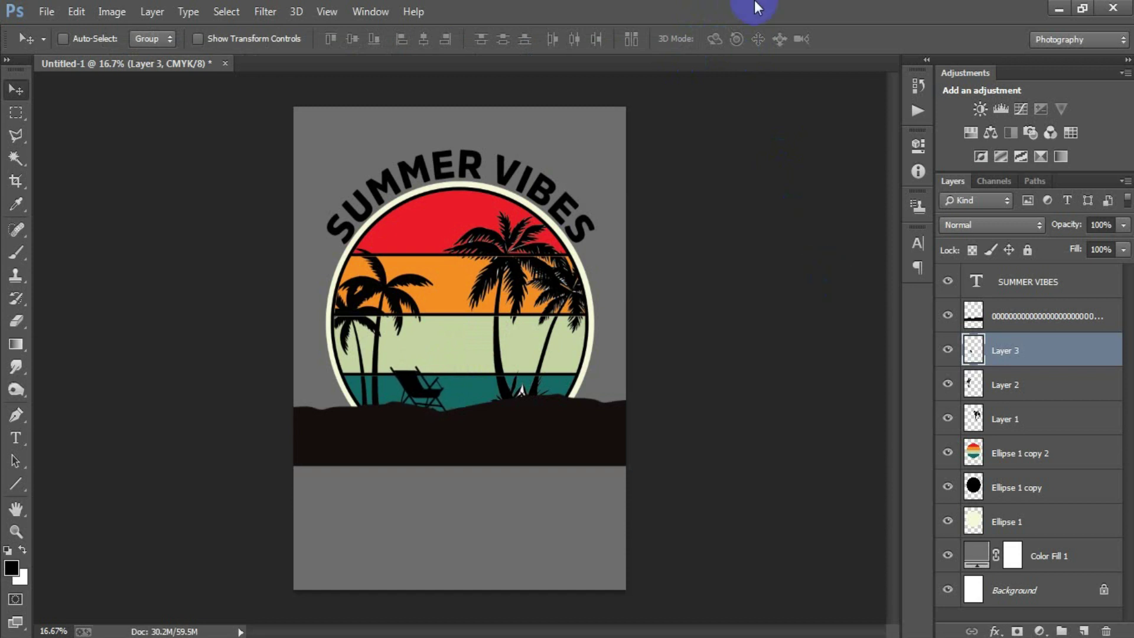
{"action": "left_click", "coordinate": [46, 11]}
- Place the umbrella file, shrink and tilt it over the chair, then rasterize its layer
{"action": "left_click", "coordinate": [104, 283]}
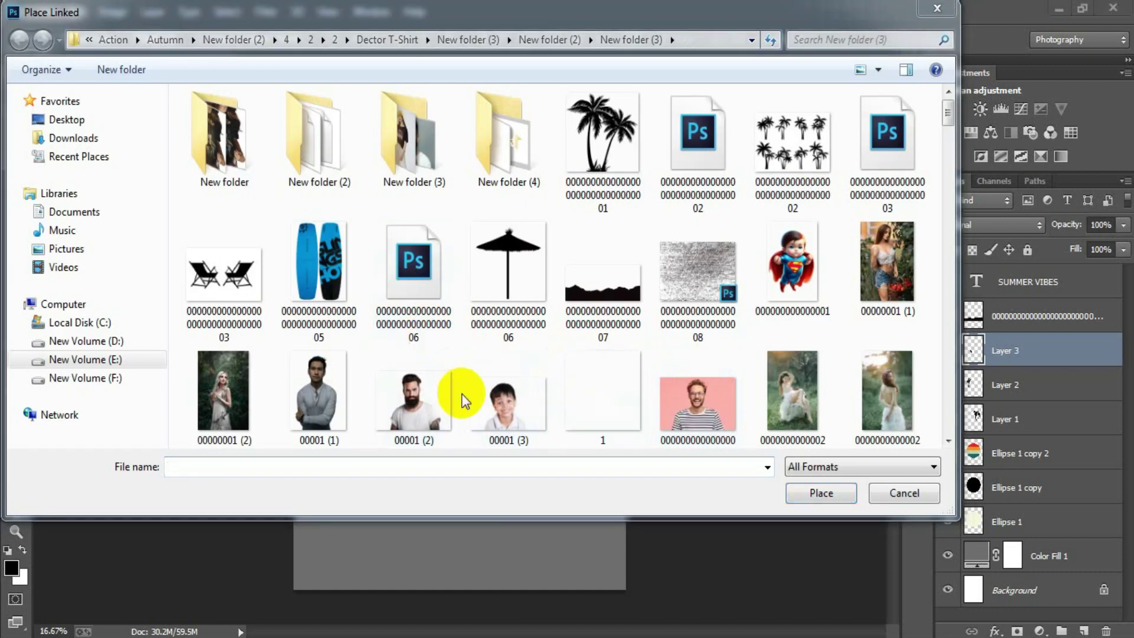
{"action": "left_click", "coordinate": [433, 285]}
{"action": "left_click", "coordinate": [834, 502]}
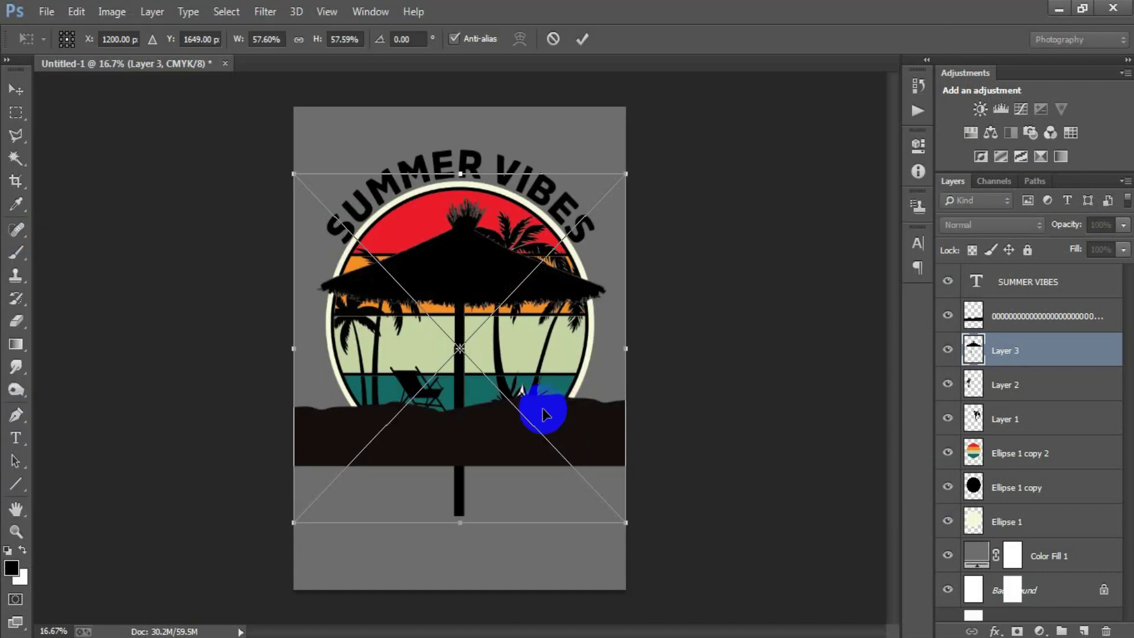
{"action": "left_click_drag", "start_coordinate": [628, 175], "coordinate": [511, 300]}
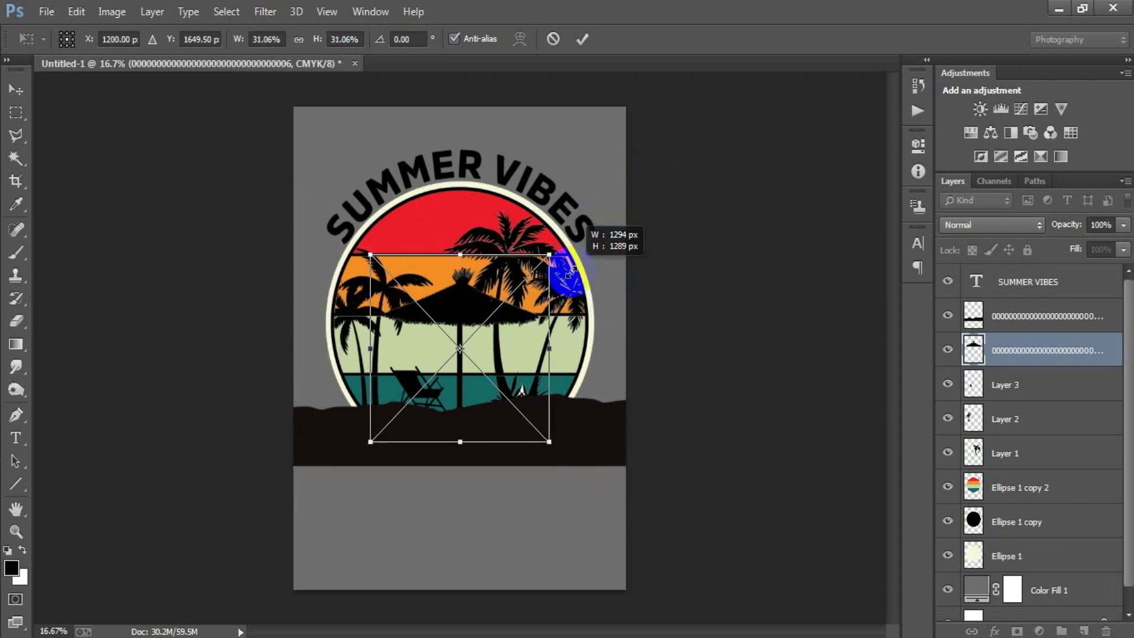
{"action": "left_click_drag", "start_coordinate": [546, 416], "coordinate": [550, 430]}
{"action": "left_click_drag", "start_coordinate": [479, 360], "coordinate": [435, 372]}
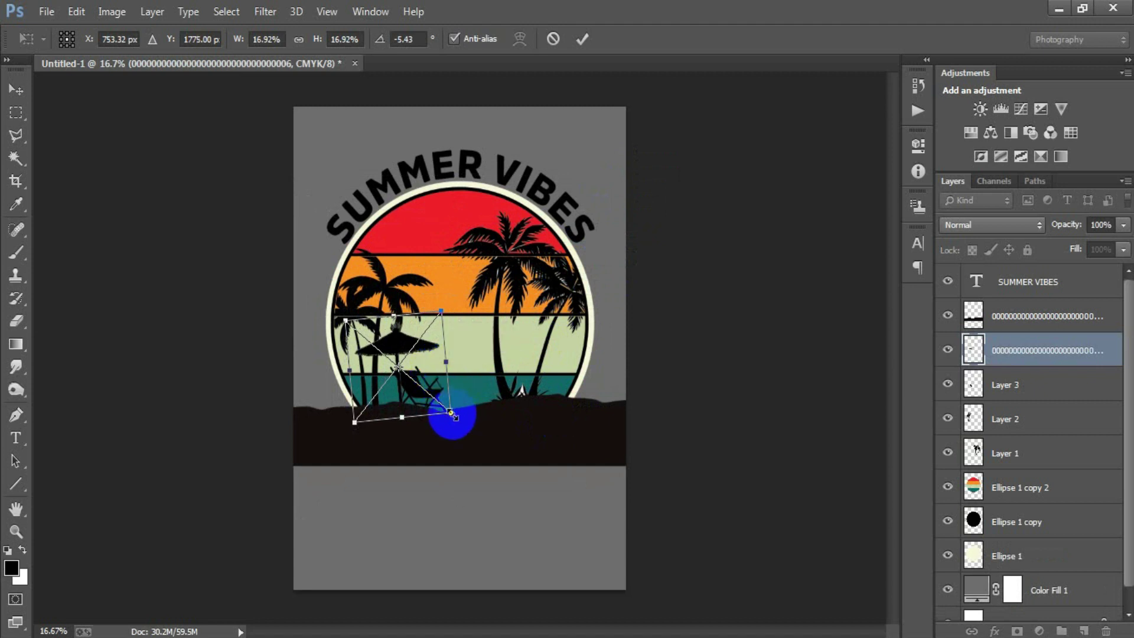
{"action": "left_click_drag", "start_coordinate": [457, 409], "coordinate": [456, 411]}
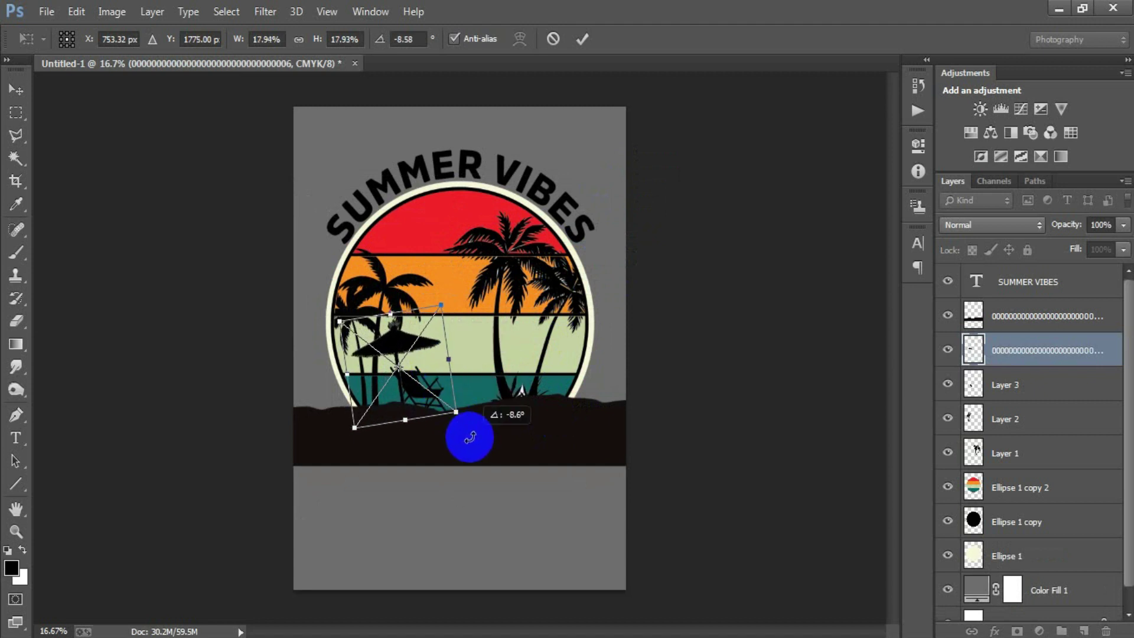
{"action": "left_click", "coordinate": [582, 39]}
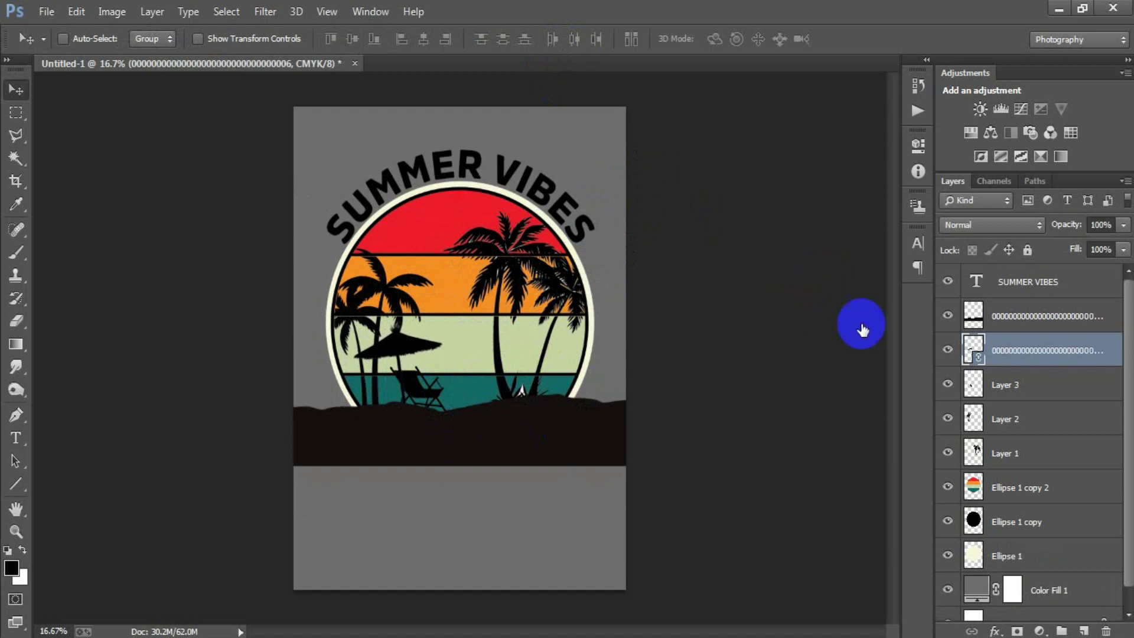
{"action": "right_click", "coordinate": [1036, 352]}
{"action": "left_click", "coordinate": [734, 330]}
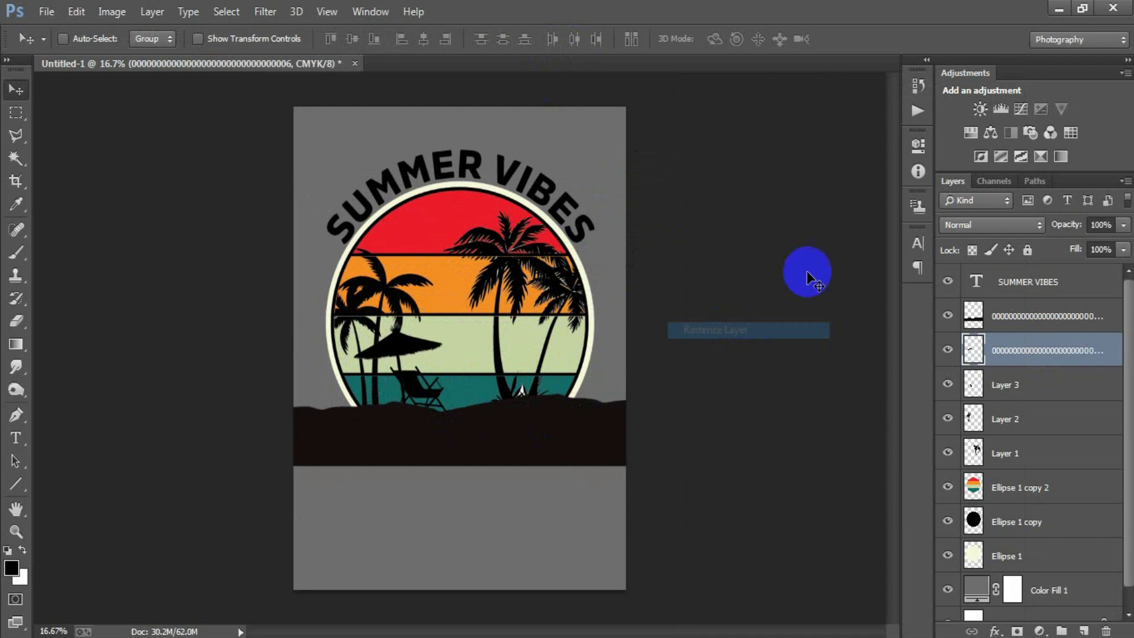
- Open the kiteboard image beside the poster
{"action": "left_click", "coordinate": [50, 13]}
{"action": "left_click", "coordinate": [51, 47]}
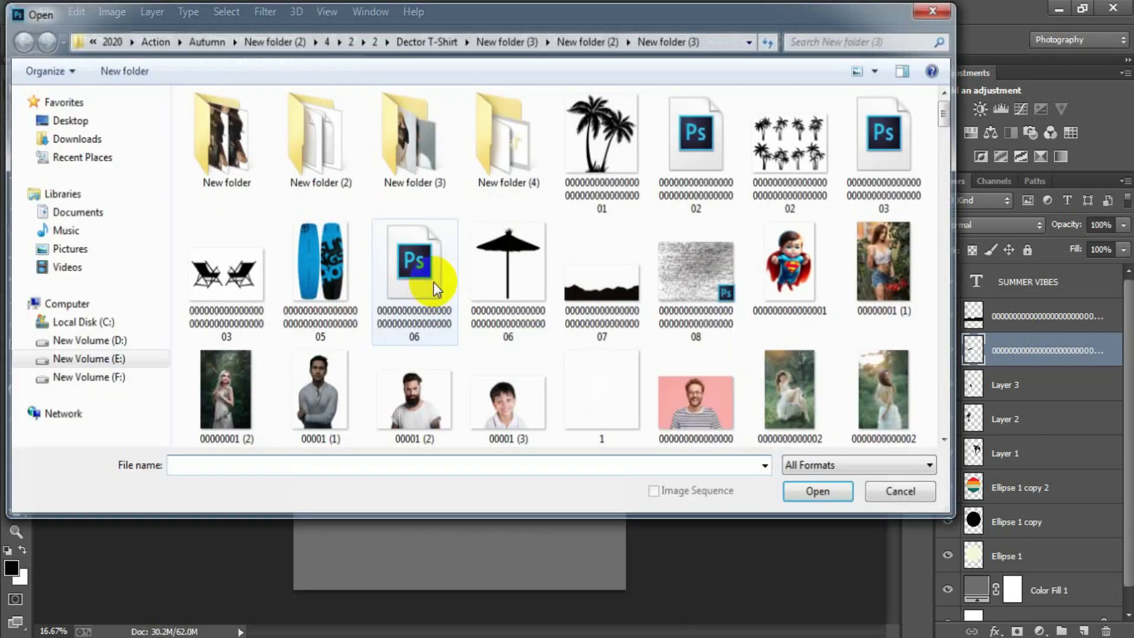
{"action": "left_click", "coordinate": [324, 294]}
{"action": "left_click", "coordinate": [821, 492]}
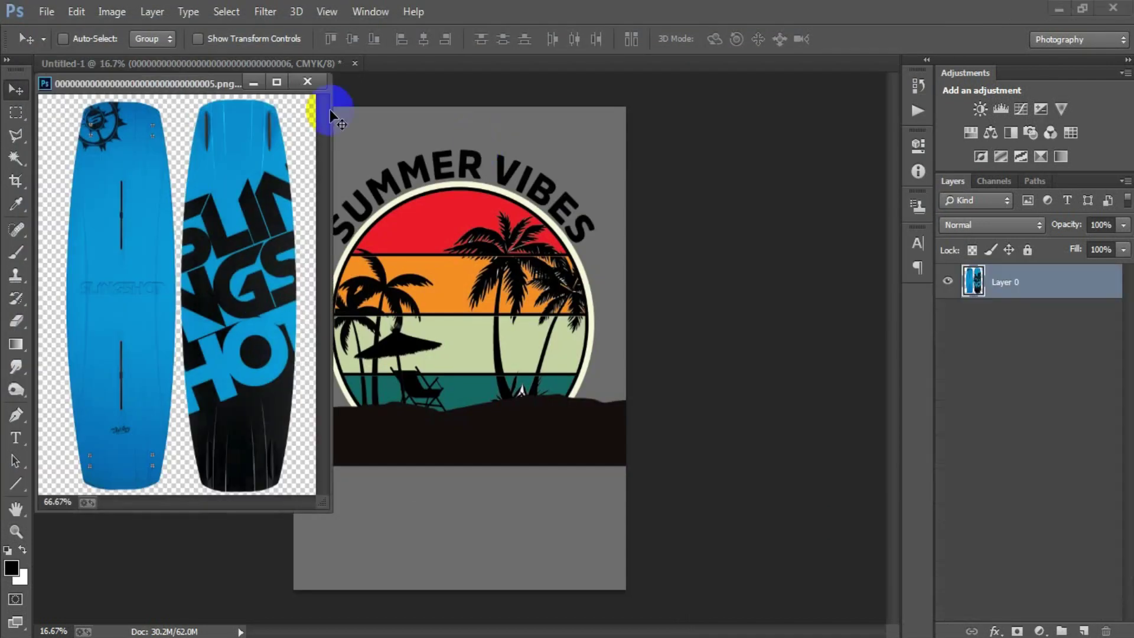
{"action": "left_click_drag", "start_coordinate": [335, 85], "coordinate": [500, 71]}
- Copy the left kiteboard into the poster as Layer 4, upright beside the umbrella
{"action": "left_click", "coordinate": [15, 113]}
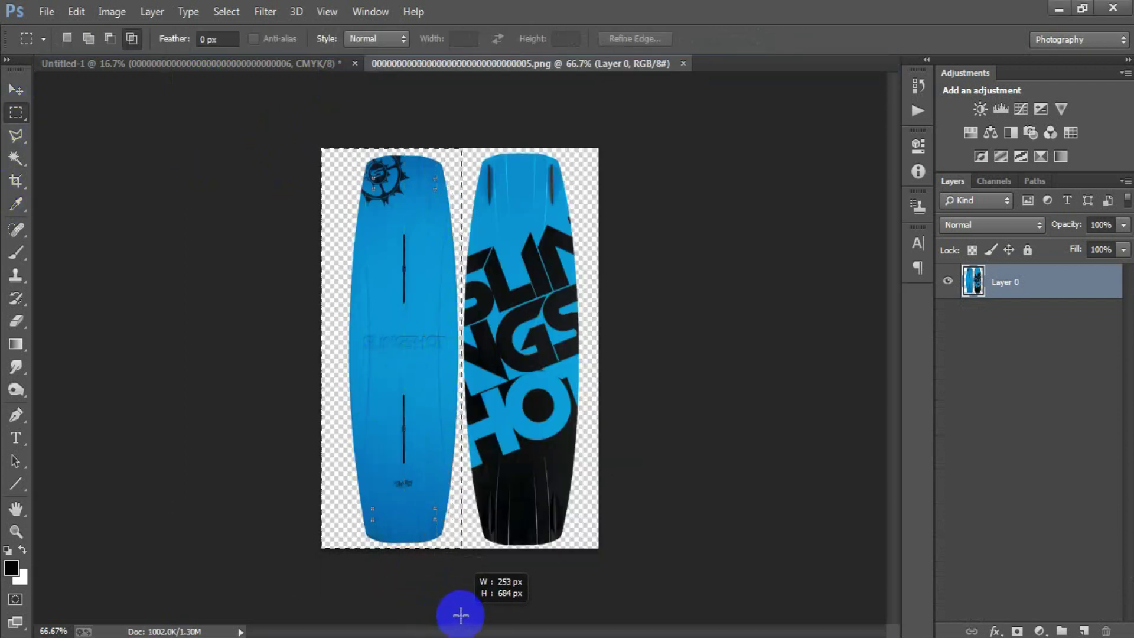
{"action": "left_click_drag", "start_coordinate": [283, 134], "coordinate": [458, 613]}
{"action": "left_click", "coordinate": [16, 90]}
{"action": "left_click_drag", "start_coordinate": [349, 267], "coordinate": [263, 73]}
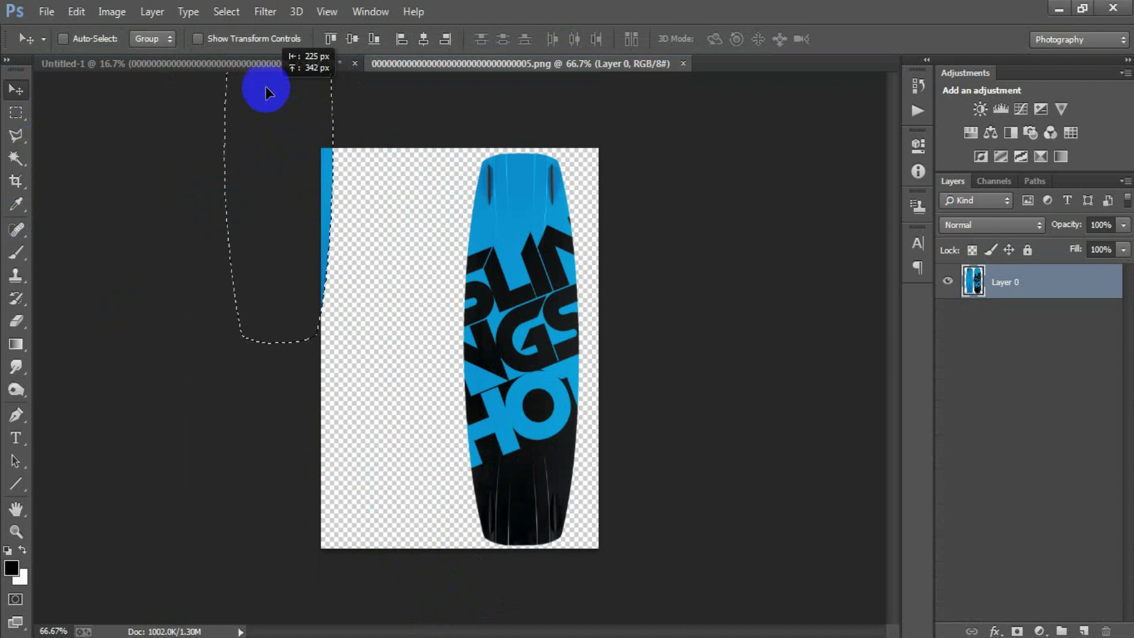
{"action": "left_click_drag", "start_coordinate": [262, 73], "coordinate": [427, 330]}
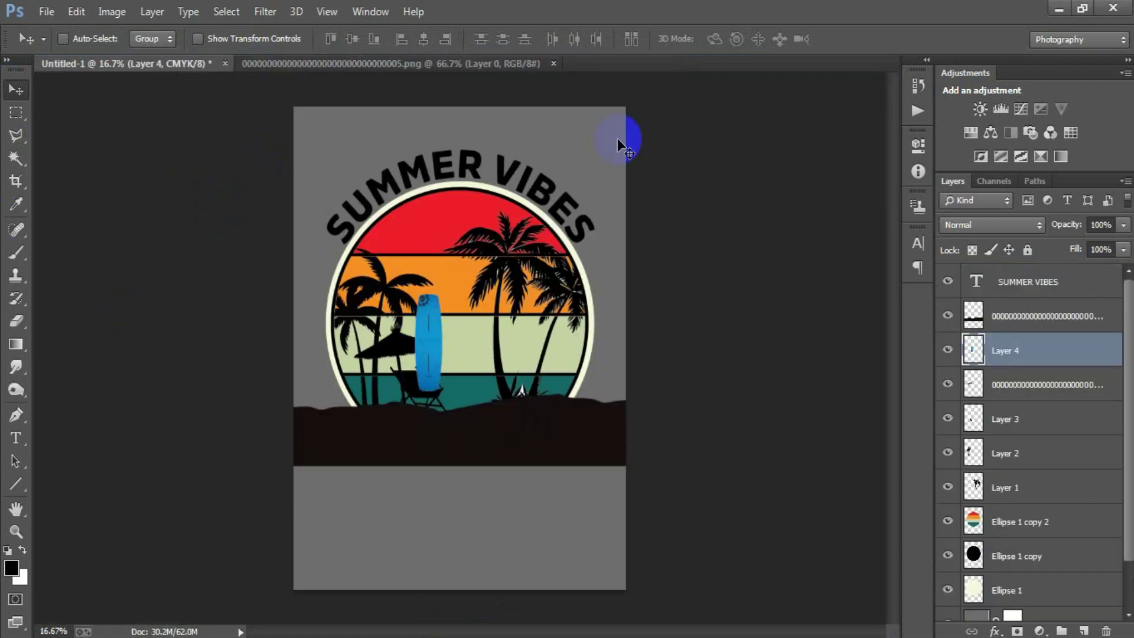
{"action": "left_click", "coordinate": [553, 64]}
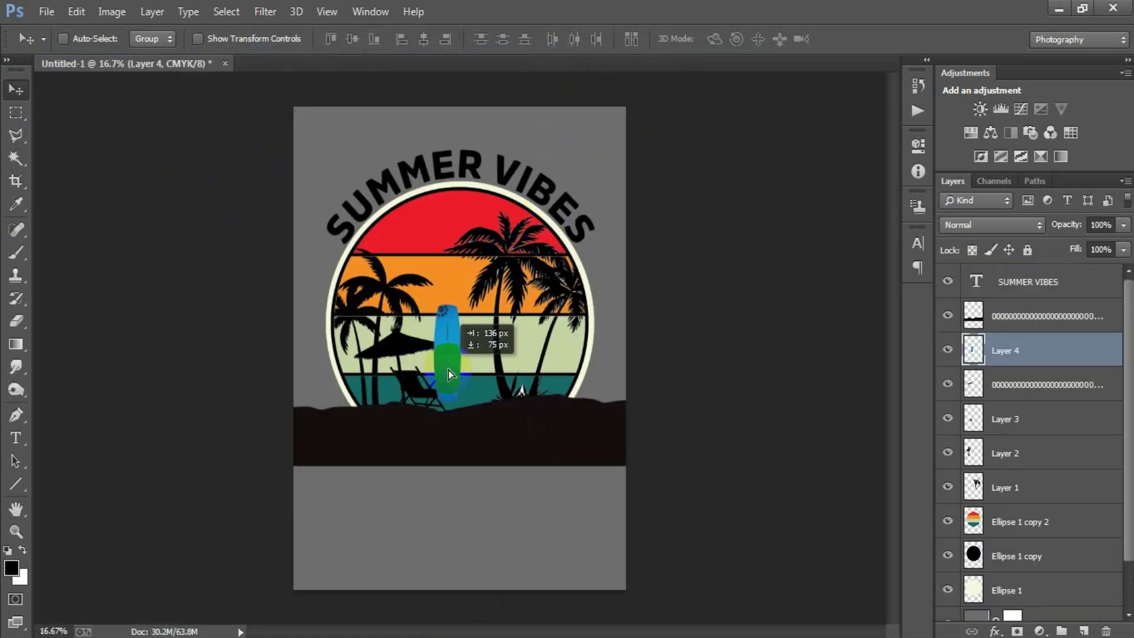
{"action": "left_click_drag", "start_coordinate": [437, 363], "coordinate": [472, 400]}
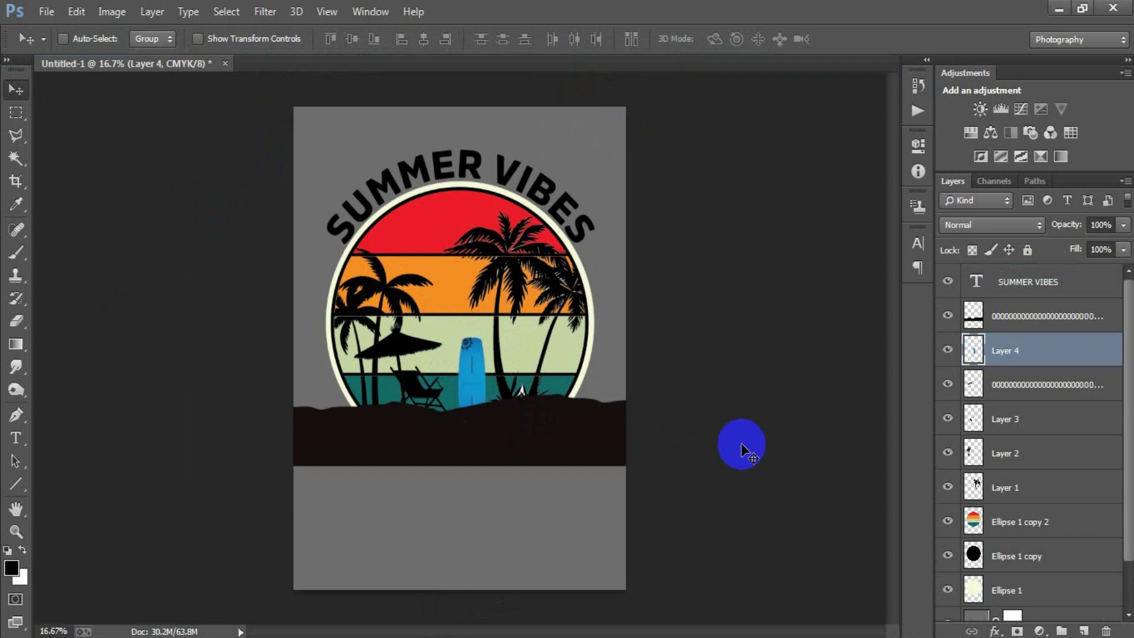
- Darken the board to Lightness -100 and fill its outline solid black
{"action": "key", "text": "ctrl+u"}
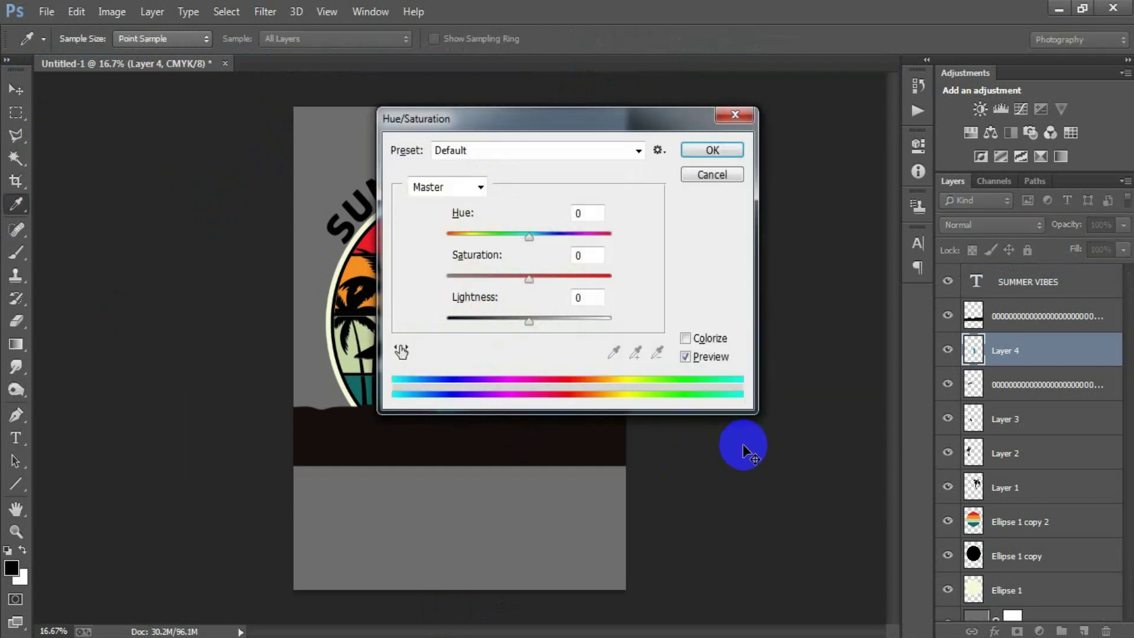
{"action": "left_click_drag", "start_coordinate": [542, 330], "coordinate": [455, 326]}
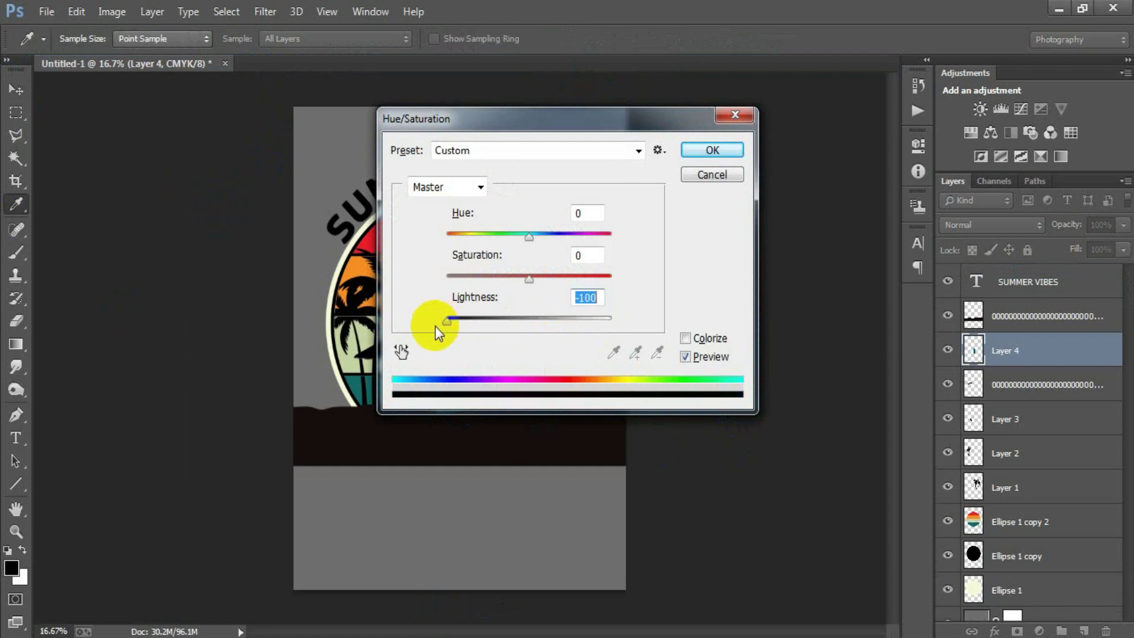
{"action": "left_click", "coordinate": [703, 152]}
{"action": "left_click", "coordinate": [1009, 400]}
{"action": "left_click", "coordinate": [974, 355], "text": "ctrl"}
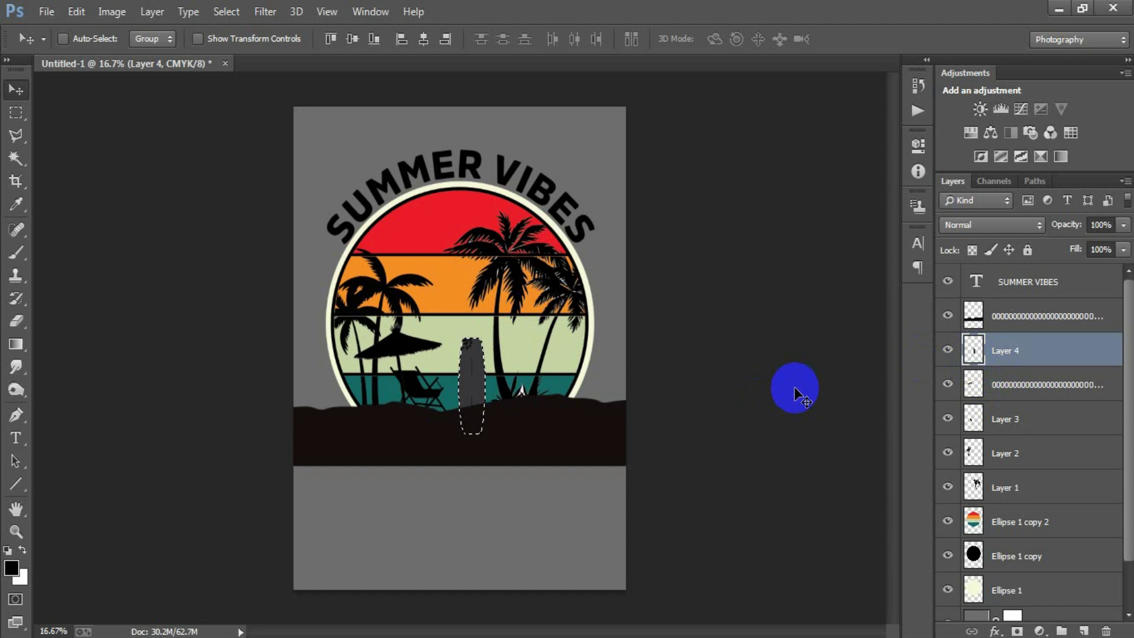
{"action": "key", "text": "alt+BackSpace"}
{"action": "key", "text": "ctrl+d"}
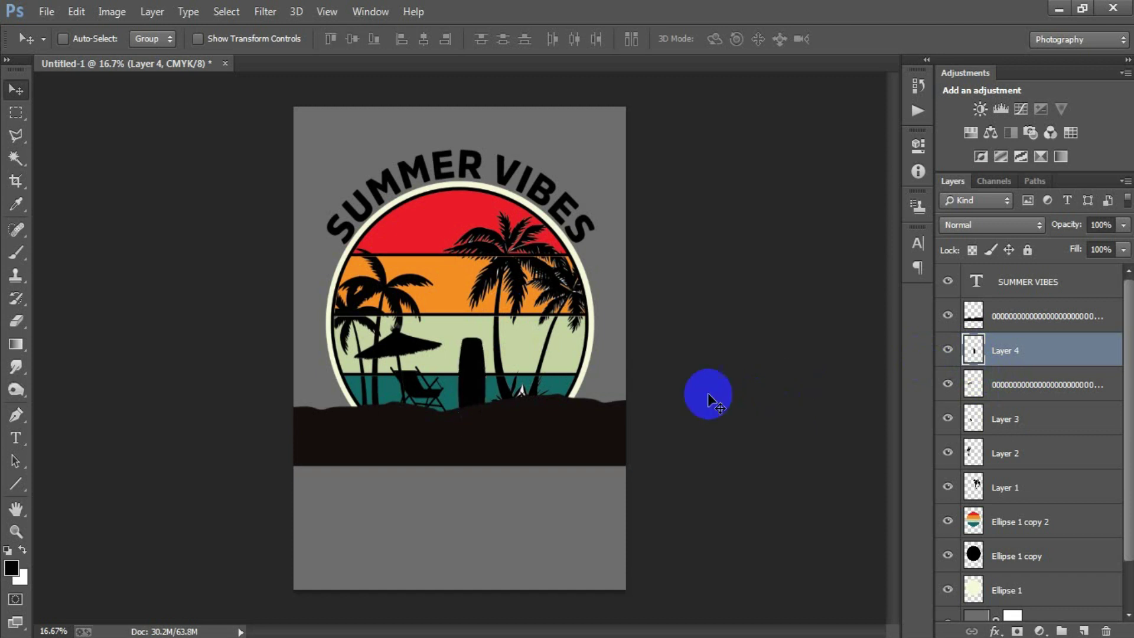
{"action": "left_click", "coordinate": [998, 353]}
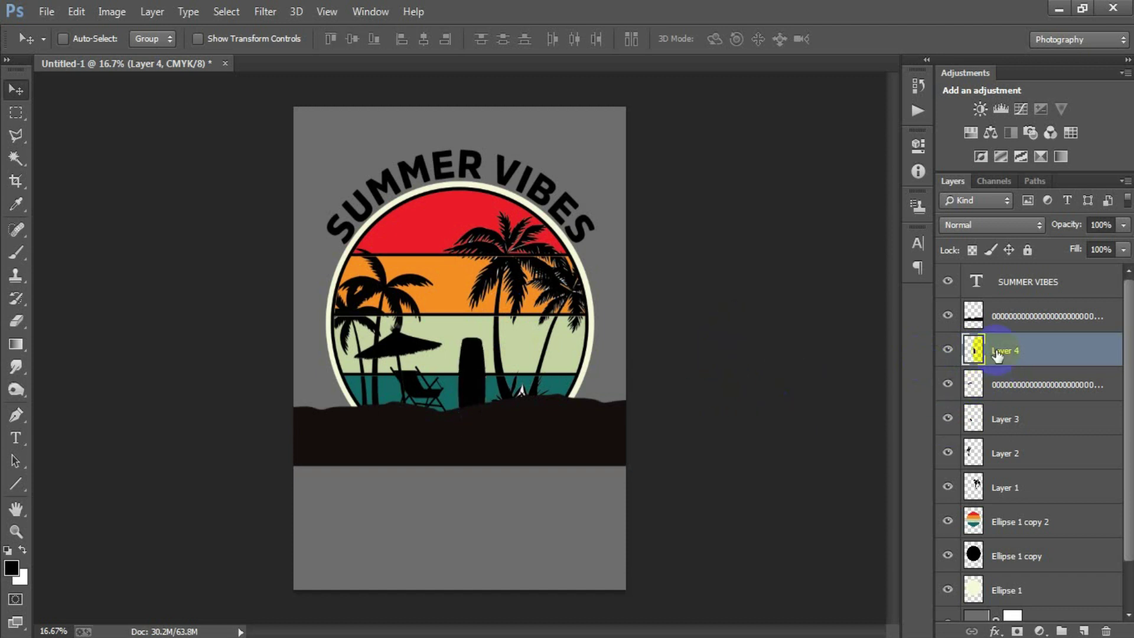
- Merge the six silhouette and ground layers, from the top ground layer down to Layer 1
{"action": "left_click", "coordinate": [1014, 319]}
{"action": "left_click", "coordinate": [1014, 490], "text": "shift"}
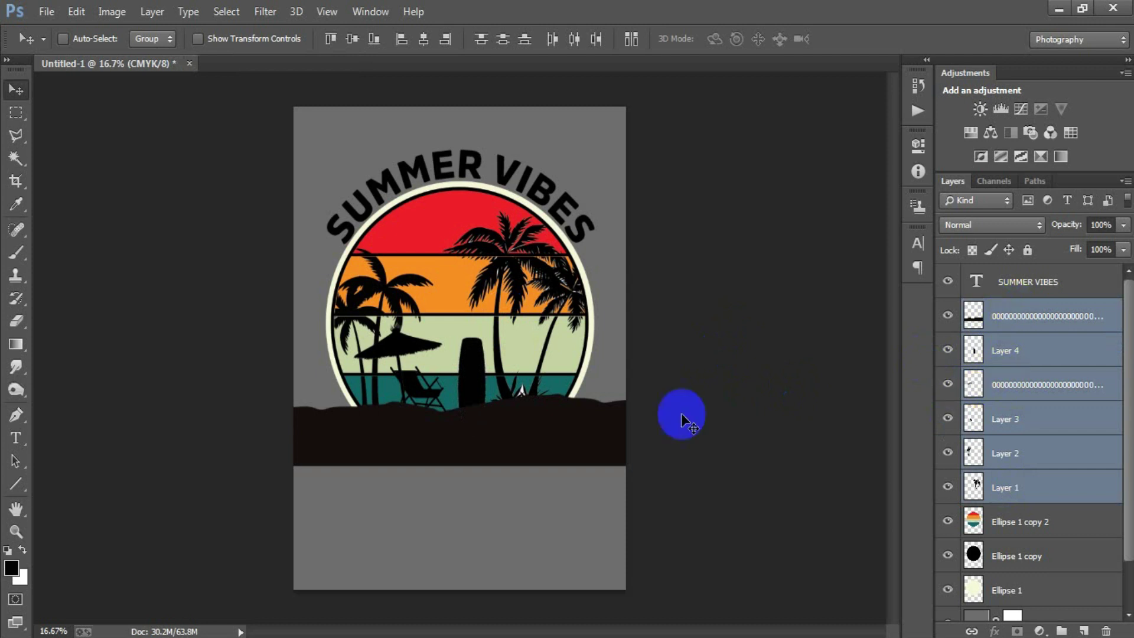
{"action": "key", "text": "ctrl+e"}
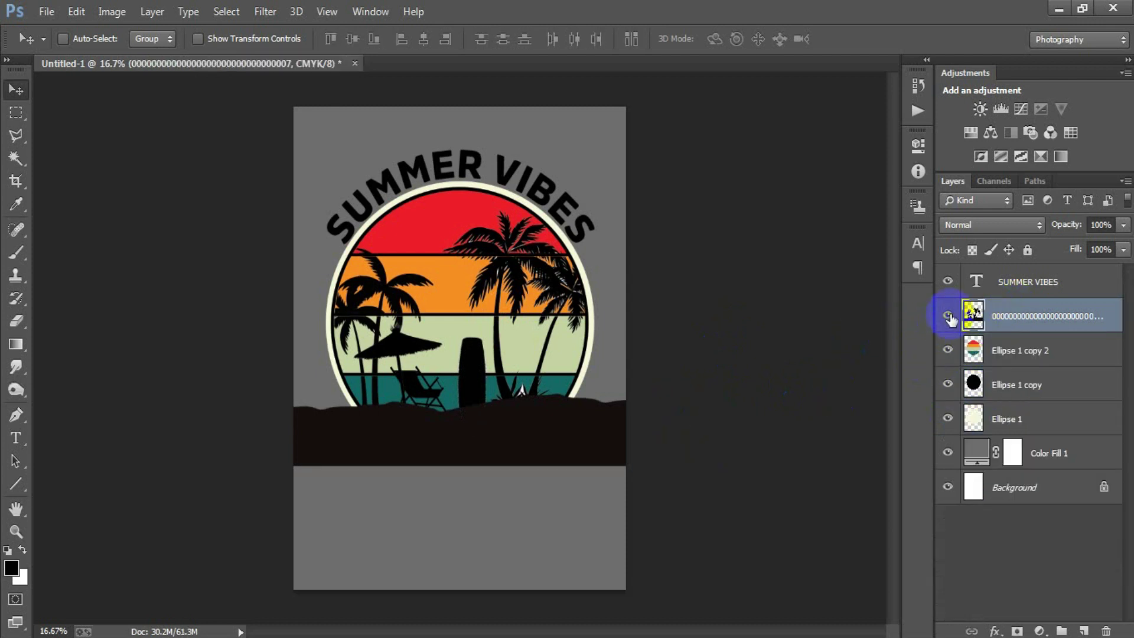
- Check the merged art, load its outline as a selection, pick Ellipse 1 copy 2, then deselect
{"action": "left_click", "coordinate": [949, 317]}
{"action": "left_click", "coordinate": [948, 316]}
{"action": "left_click", "coordinate": [973, 315], "text": "ctrl"}
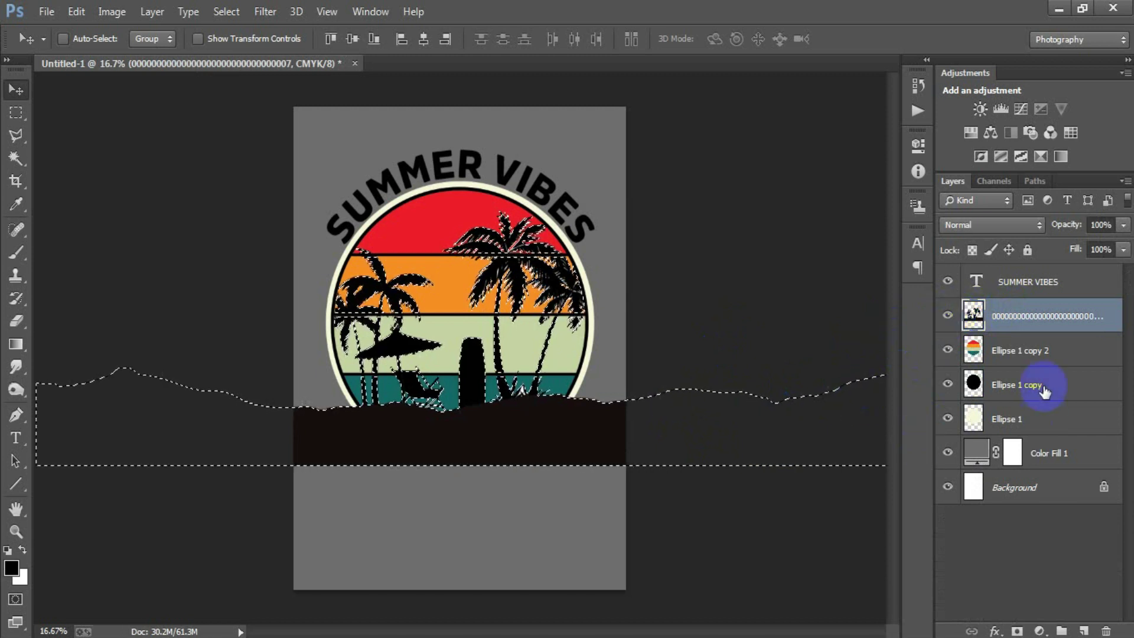
{"action": "left_click", "coordinate": [1003, 359]}
{"action": "key", "text": "ctrl+d"}
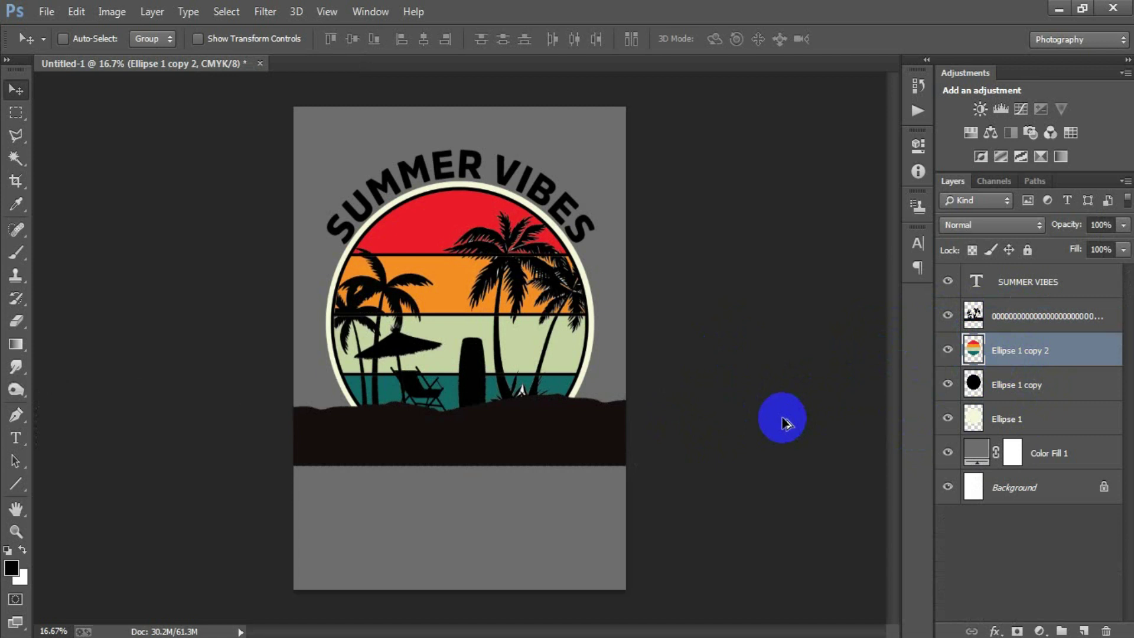
- Load the black ground shape's outline as a selection after checking its visibility
{"action": "left_click", "coordinate": [1035, 319]}
{"action": "left_click", "coordinate": [947, 316]}
{"action": "left_click", "coordinate": [947, 316]}
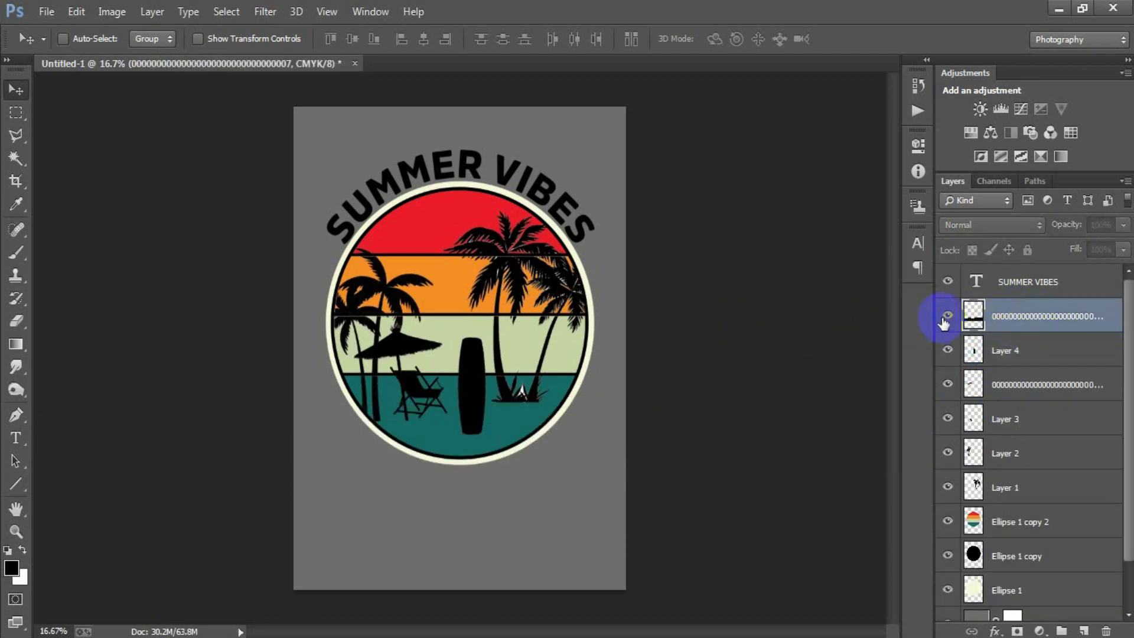
{"action": "left_click", "coordinate": [948, 316]}
{"action": "left_click", "coordinate": [948, 316]}
{"action": "left_click", "coordinate": [975, 318], "text": "ctrl"}
{"action": "scroll", "coordinate": [1027, 514], "scroll_direction": "down", "scroll_amount": 2}
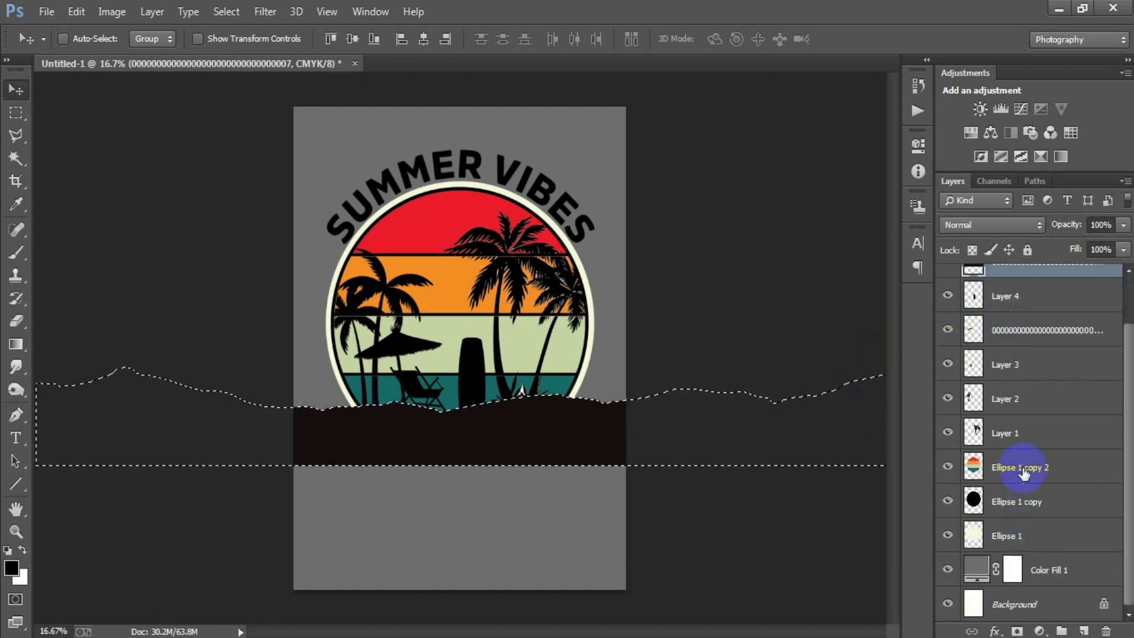
- Trim striped circle Ellipse 1 copy 2 below the hill line, check the other circle layers, deselect
{"action": "left_click", "coordinate": [1019, 467]}
{"action": "left_click", "coordinate": [948, 467]}
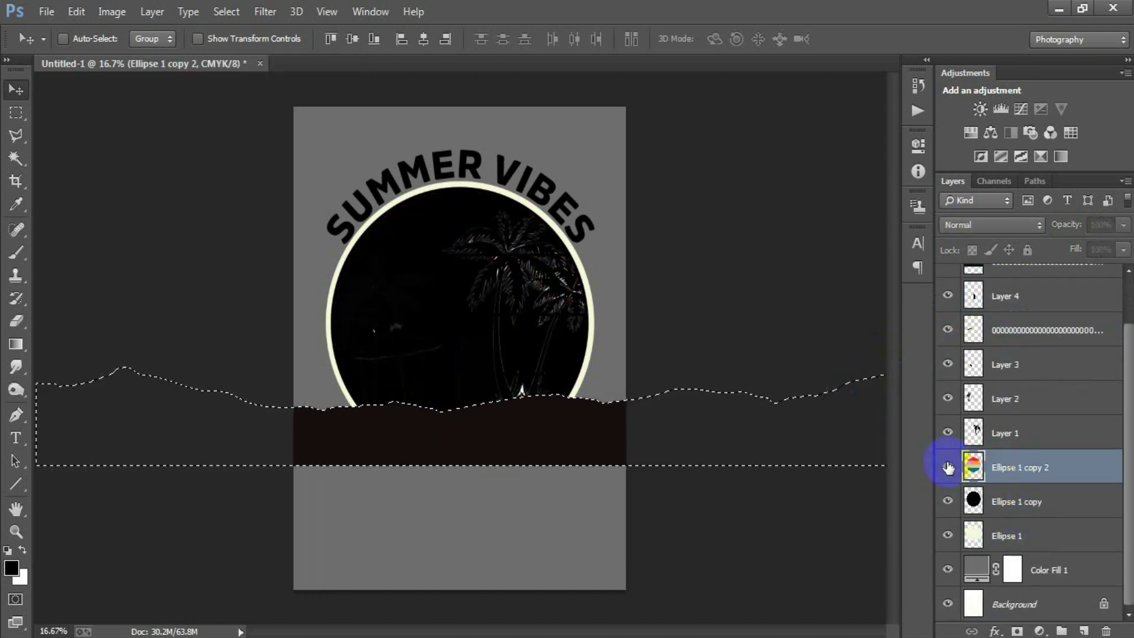
{"action": "key", "text": "Delete"}
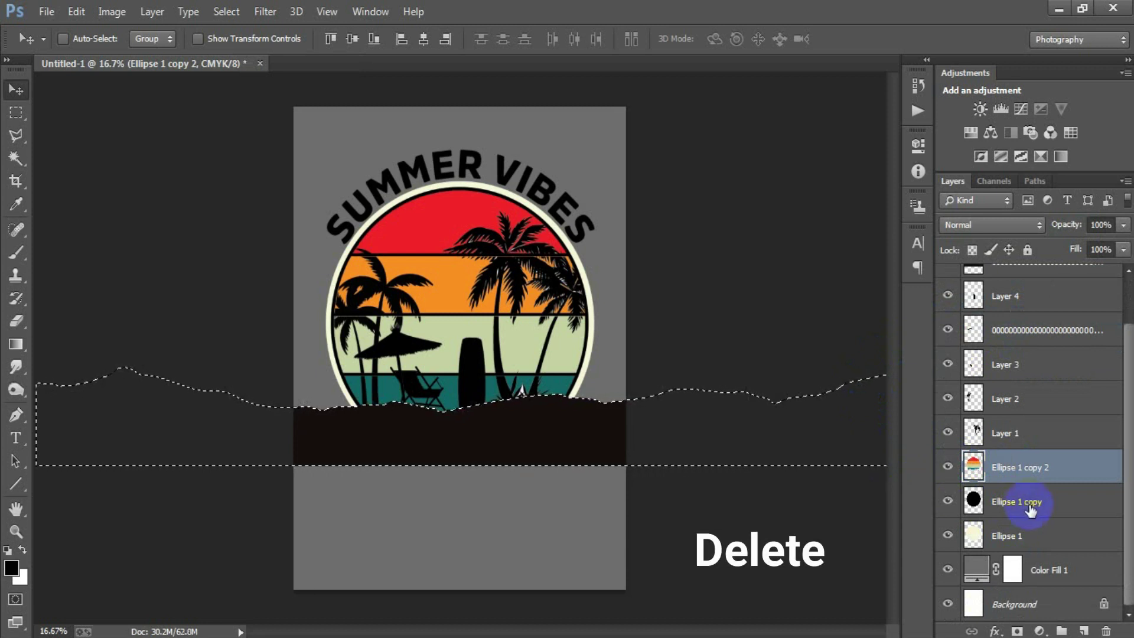
{"action": "left_click", "coordinate": [1031, 507]}
{"action": "left_click", "coordinate": [942, 501]}
{"action": "left_click", "coordinate": [942, 501]}
{"action": "left_click", "coordinate": [942, 501]}
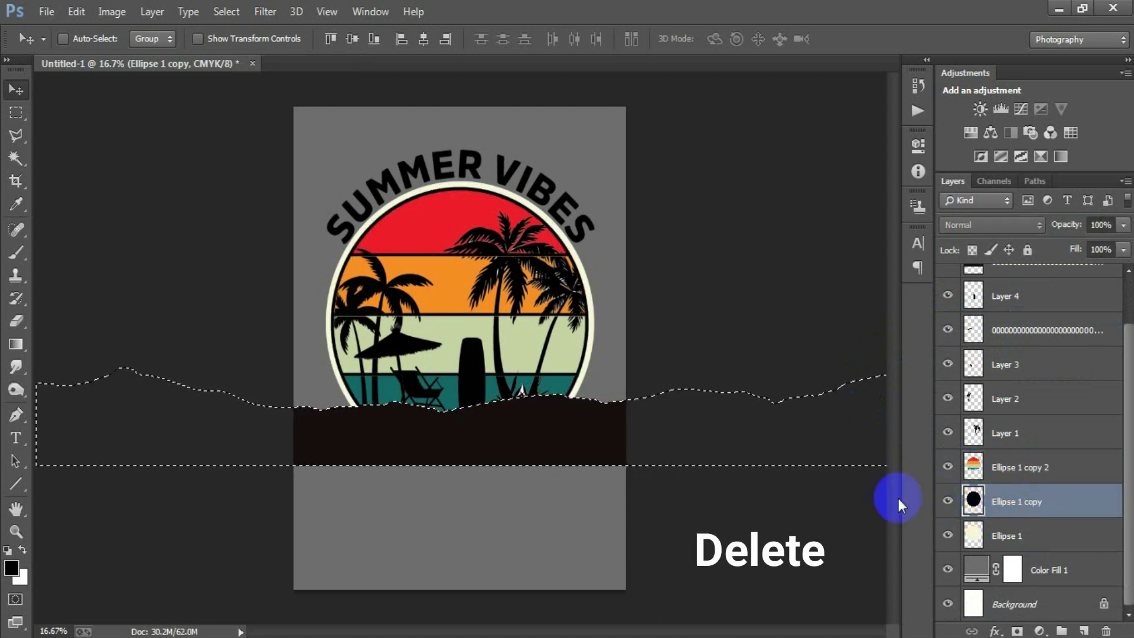
{"action": "left_click", "coordinate": [969, 536]}
{"action": "left_click", "coordinate": [948, 535]}
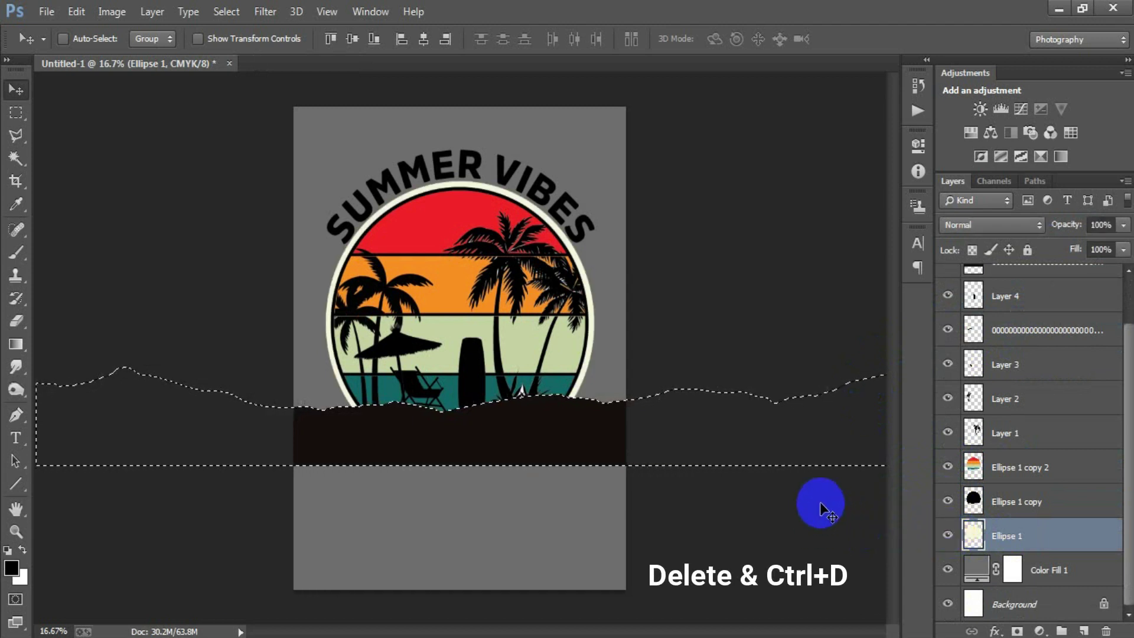
{"action": "key", "text": "ctrl+d"}
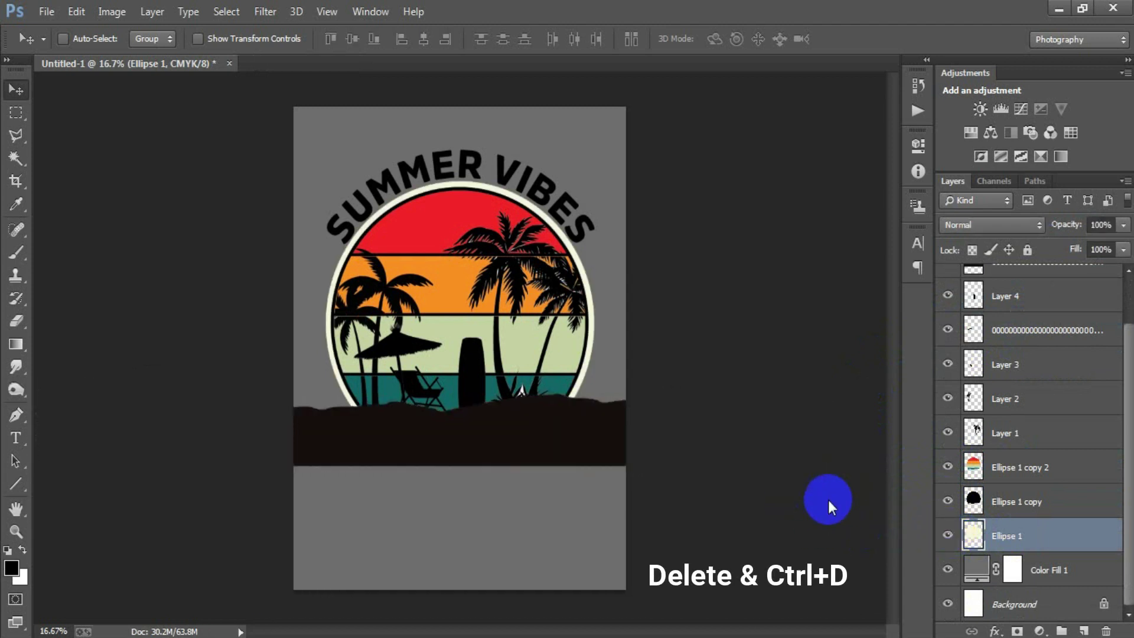
- Hide the black ground layer to check the trimmed circle edge
{"action": "scroll", "coordinate": [1064, 443], "scroll_direction": "up", "scroll_amount": 2}
{"action": "left_click", "coordinate": [1016, 316]}
{"action": "left_click", "coordinate": [948, 316]}
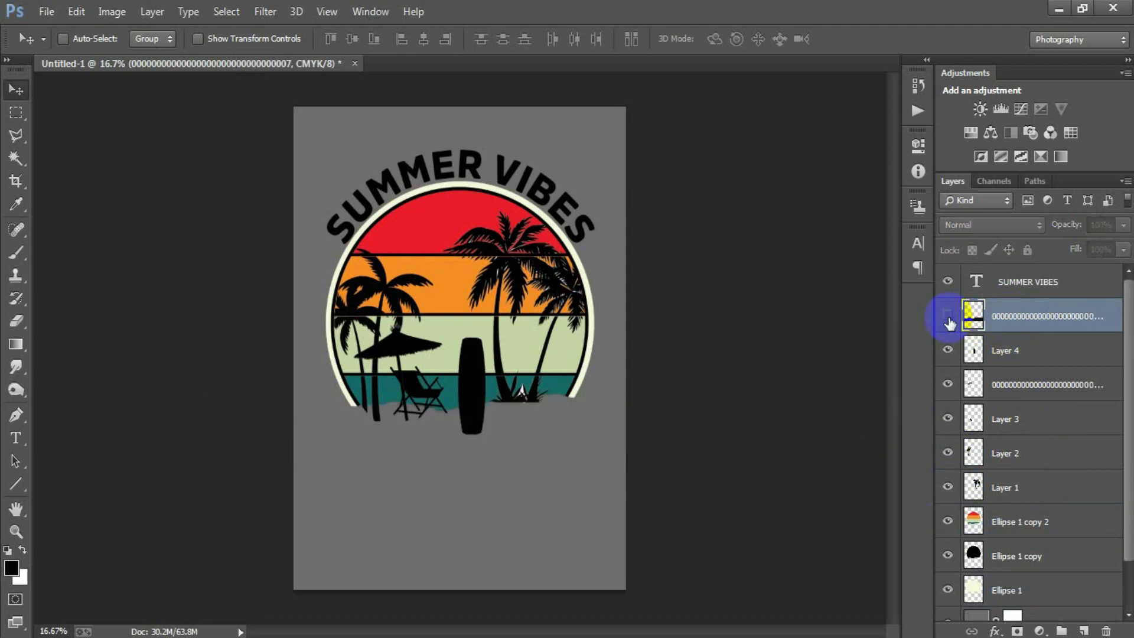
- Delete the black ground layer and merge the palm and beach silhouette layers, Layer 4 to Layer 1
{"action": "left_click", "coordinate": [948, 316]}
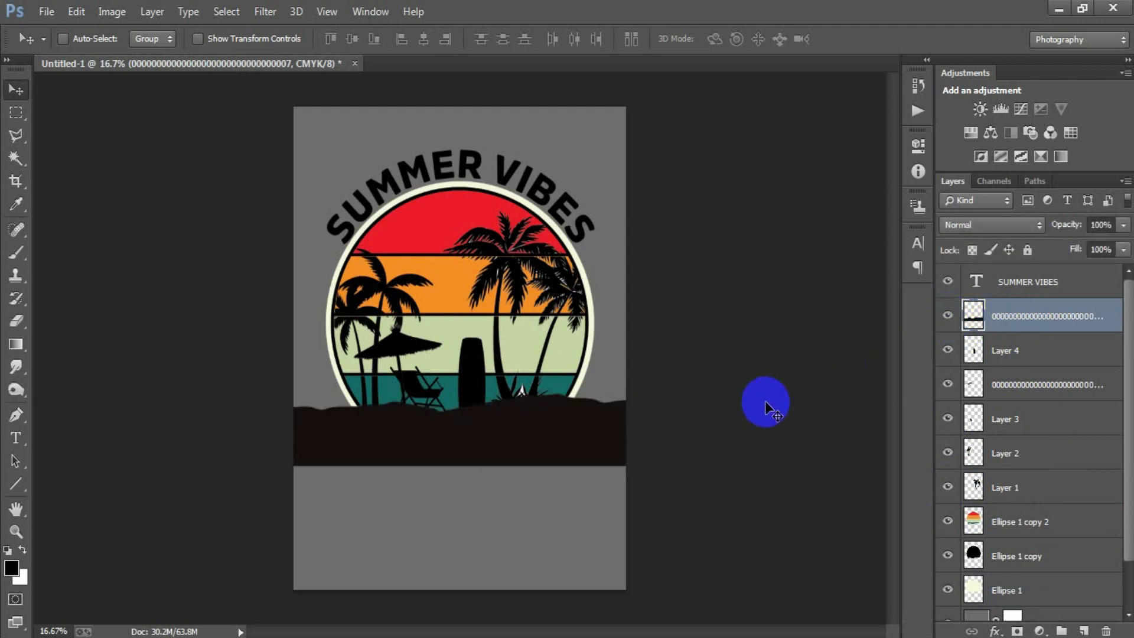
{"action": "key", "text": "Delete"}
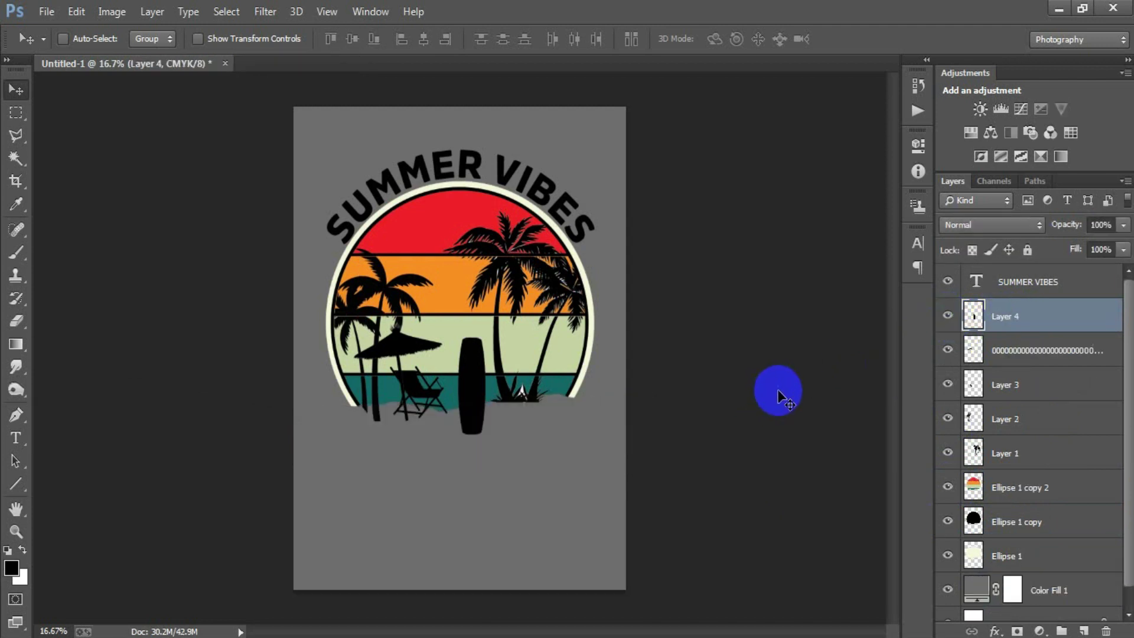
{"action": "left_click", "coordinate": [1036, 454], "text": "shift"}
{"action": "double_click", "coordinate": [948, 316]}
{"action": "double_click", "coordinate": [948, 385]}
{"action": "double_click", "coordinate": [948, 417]}
{"action": "left_click", "coordinate": [948, 453]}
{"action": "key", "text": "ctrl+e"}
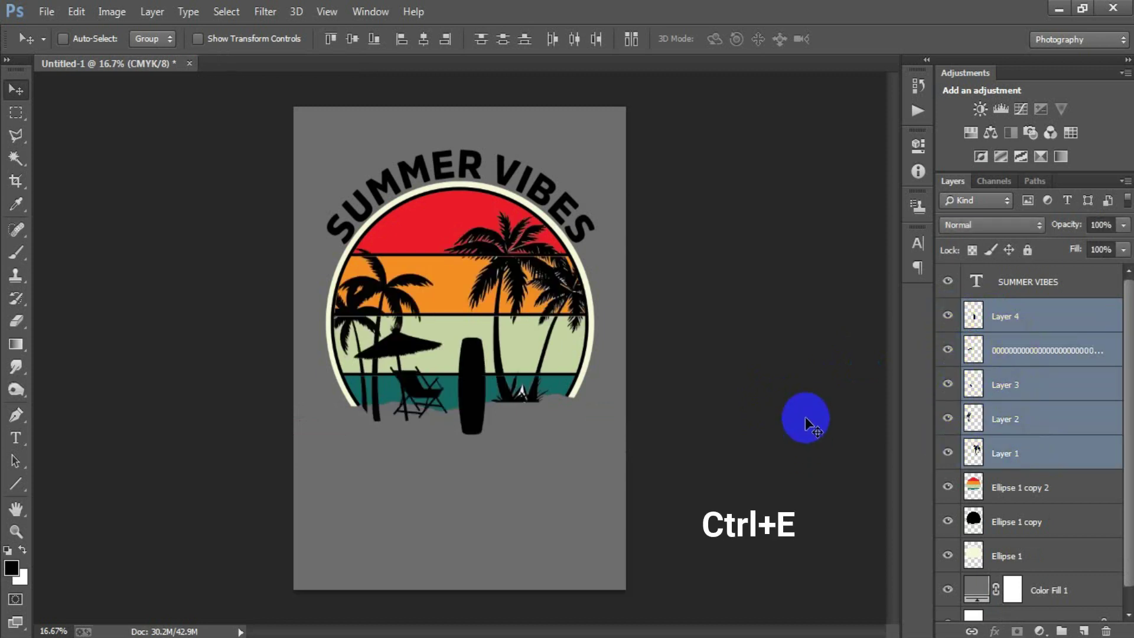
- Cut the silhouette shapes out of the striped circle layer and deselect
{"action": "left_click", "coordinate": [948, 315]}
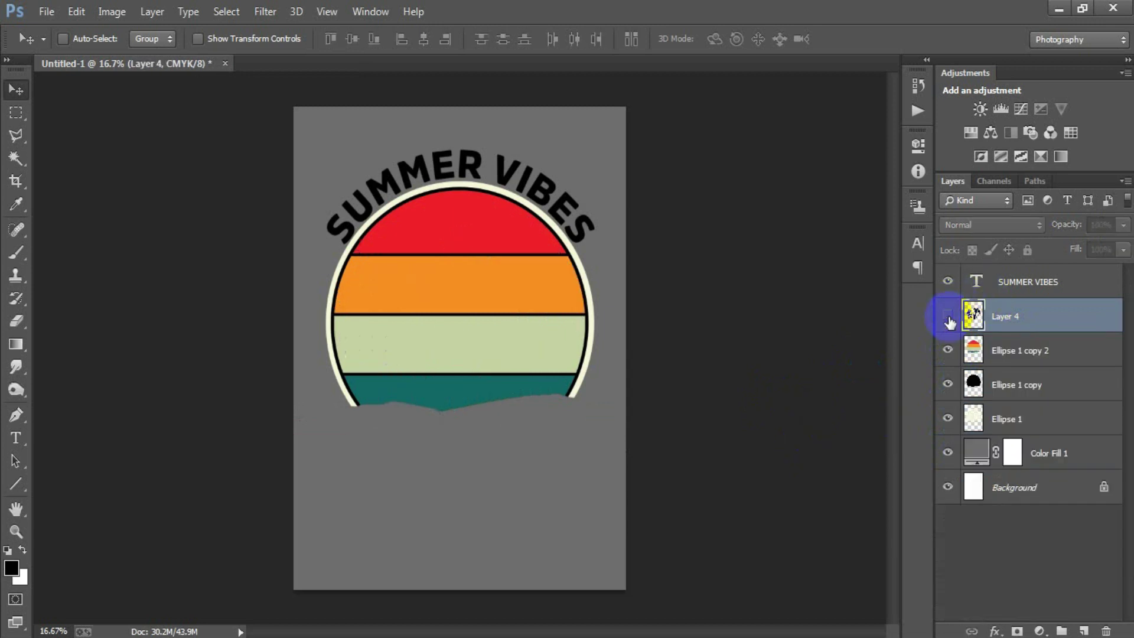
{"action": "left_click", "coordinate": [974, 315], "text": "ctrl"}
{"action": "left_click", "coordinate": [1005, 350]}
{"action": "left_click", "coordinate": [948, 350]}
{"action": "left_click", "coordinate": [948, 350]}
{"action": "left_click", "coordinate": [948, 350]}
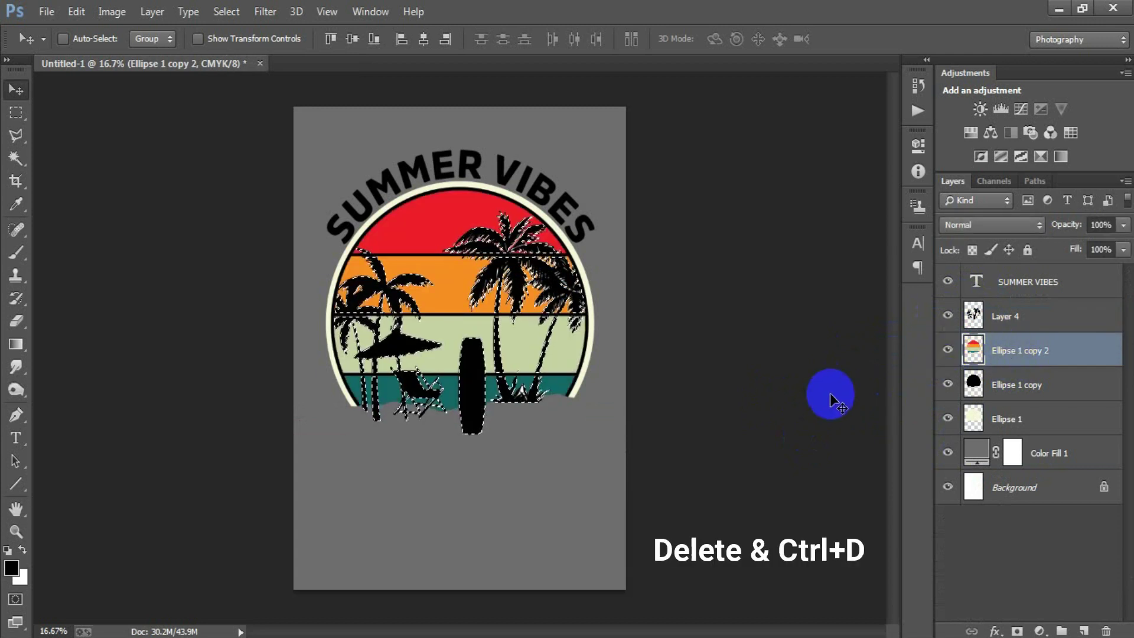
{"action": "key", "text": "Delete"}
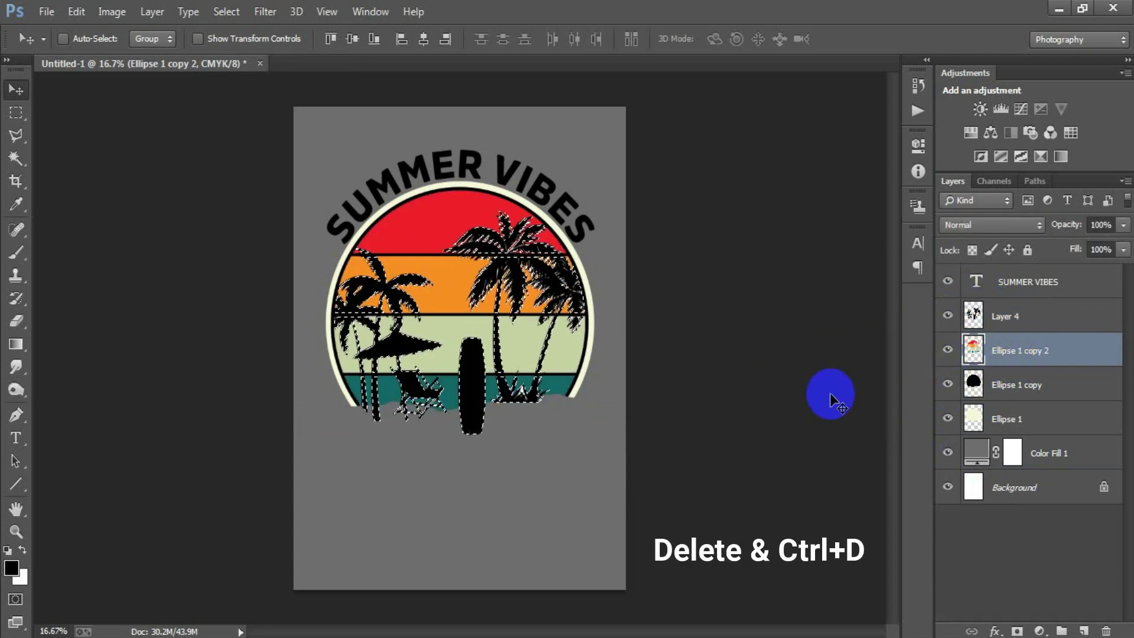
{"action": "key", "text": "ctrl+d"}
- Delete the leftover silhouette layer after checking the cutout
{"action": "left_click", "coordinate": [1007, 319]}
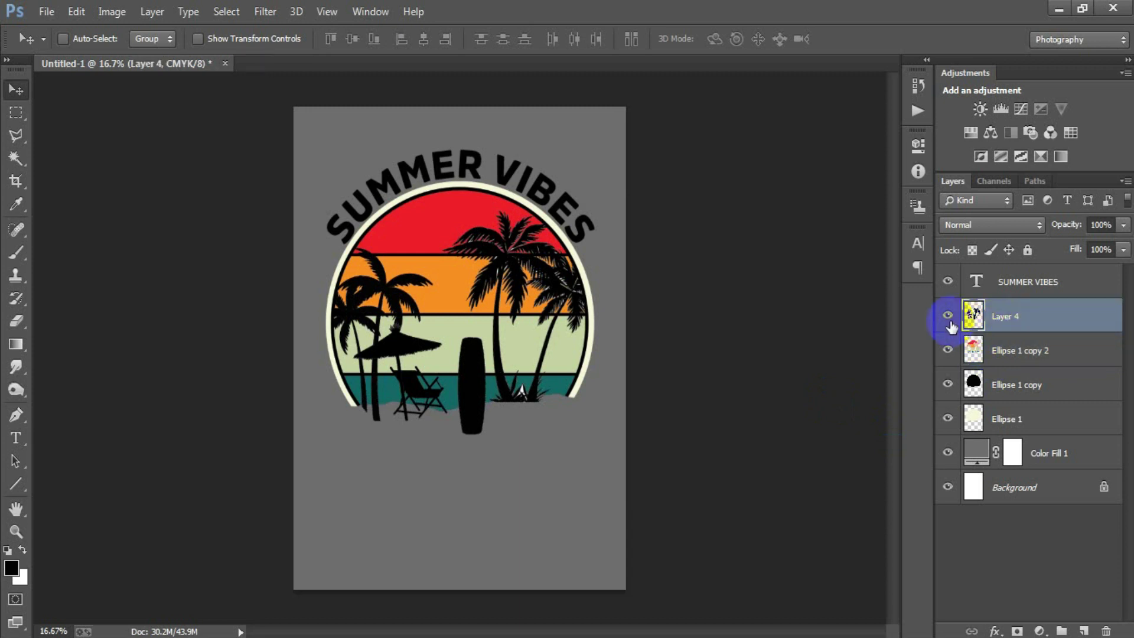
{"action": "left_click", "coordinate": [948, 319]}
{"action": "key", "text": "Delete"}
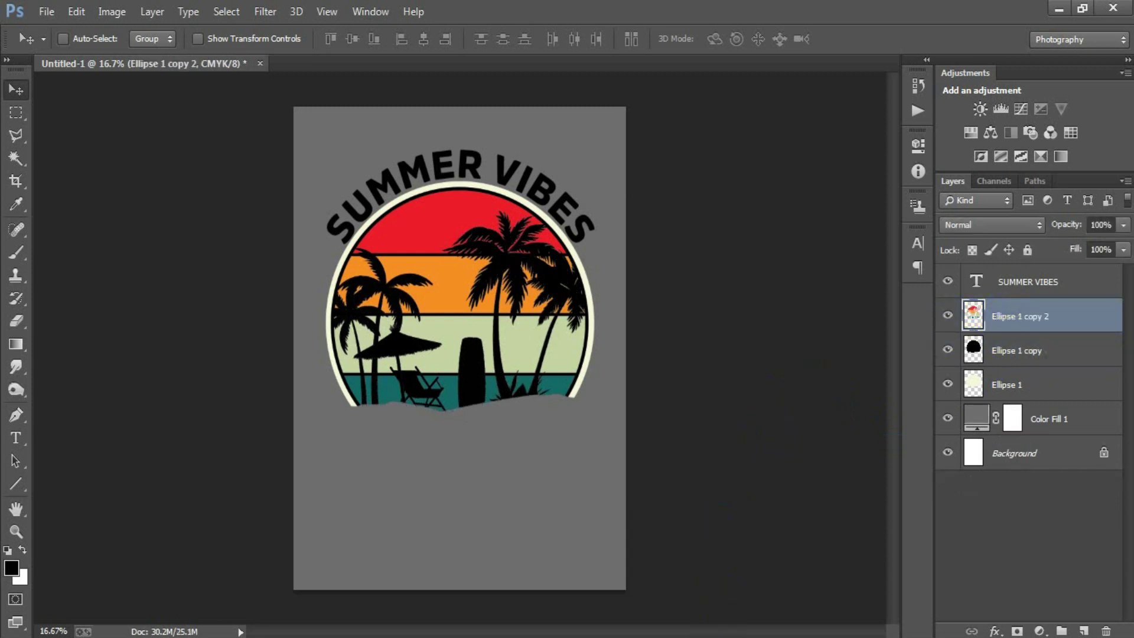
{"action": "left_click", "coordinate": [918, 243]}
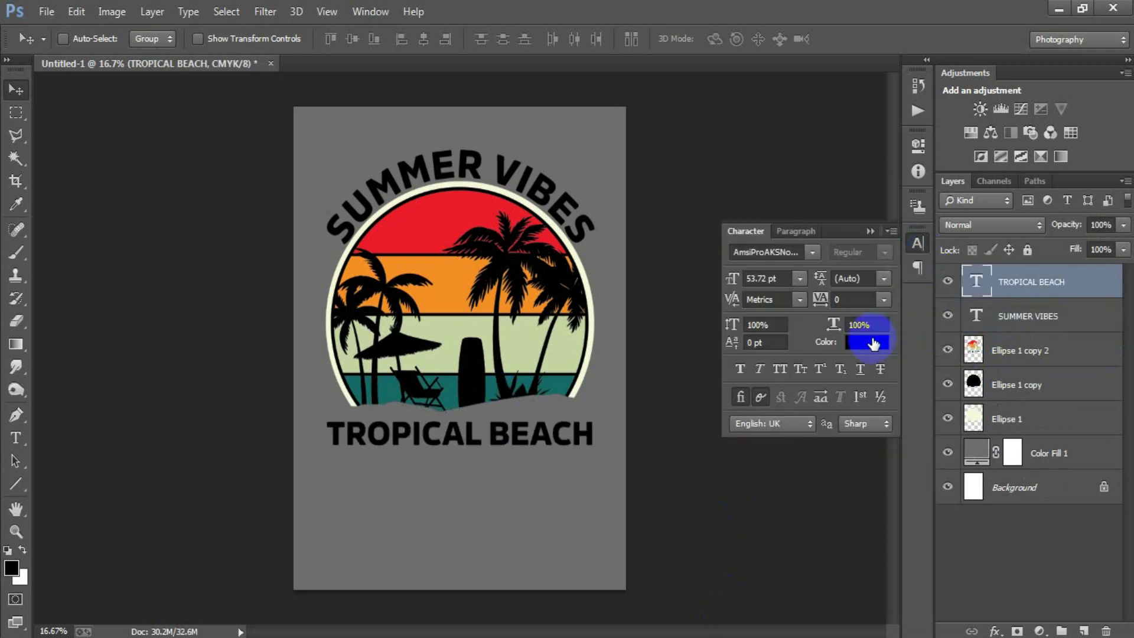
- Colour TROPICAL BEACH with the sunset's red and SUMMER VIBES with the orange stripe colour
{"action": "left_click", "coordinate": [866, 342]}
{"action": "left_click", "coordinate": [422, 244]}
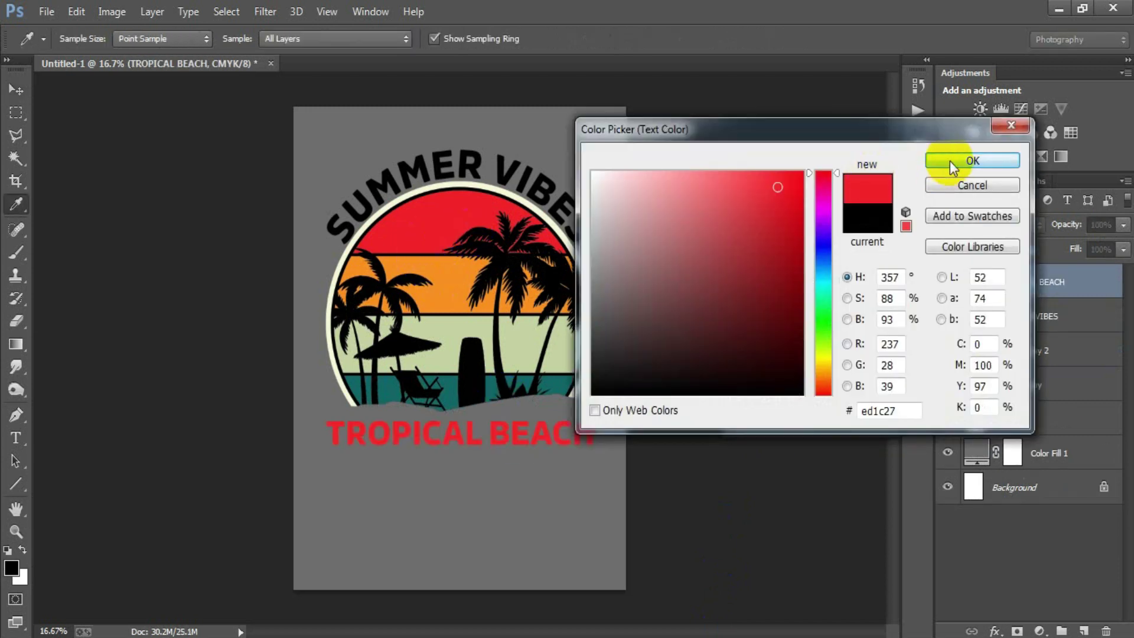
{"action": "left_click", "coordinate": [946, 163]}
{"action": "left_click", "coordinate": [1029, 324]}
{"action": "left_click", "coordinate": [866, 343]}
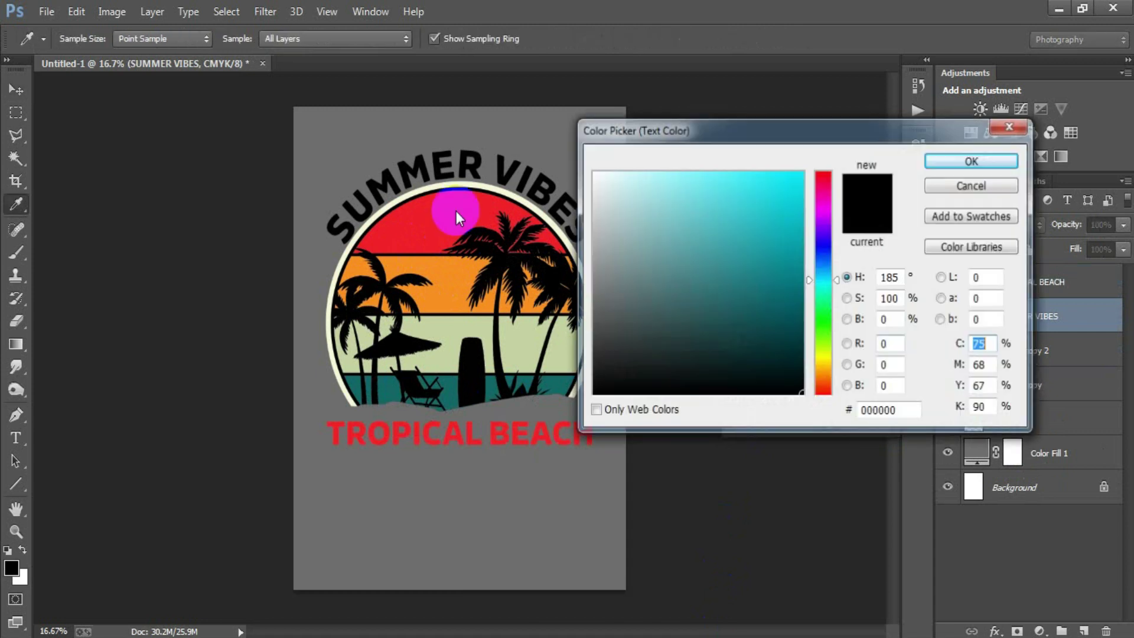
{"action": "left_click", "coordinate": [438, 290]}
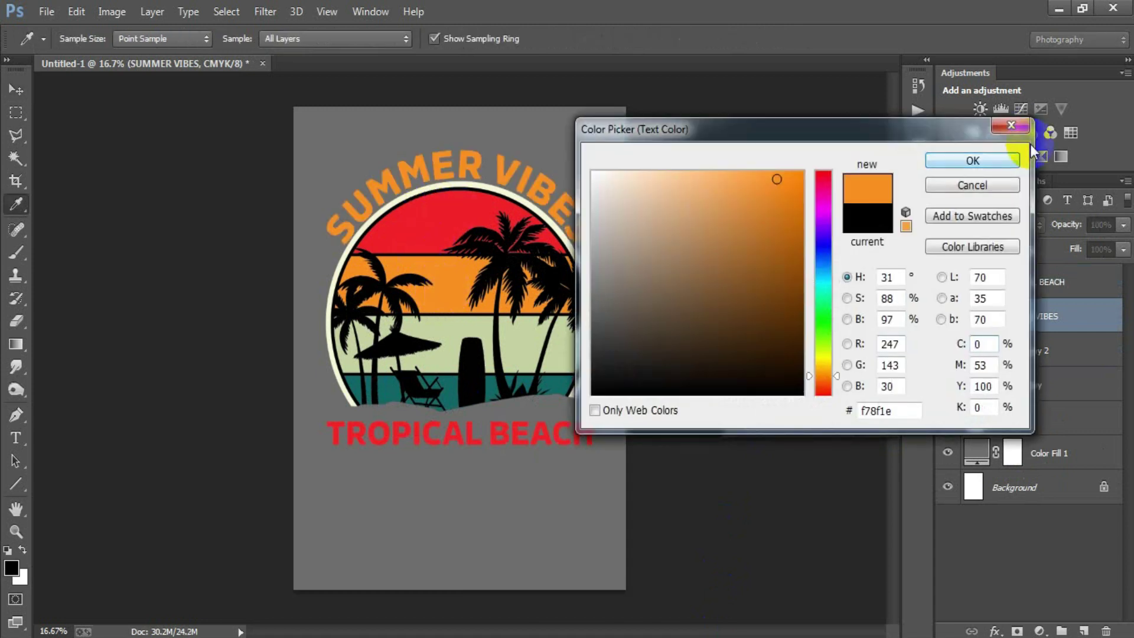
{"action": "left_click", "coordinate": [1000, 160]}
- Rasterize the TROPICAL BEACH and SUMMER VIBES text layers
{"action": "left_click", "coordinate": [1045, 286]}
{"action": "right_click", "coordinate": [1044, 288]}
{"action": "left_click", "coordinate": [732, 263]}
{"action": "left_click", "coordinate": [1037, 313]}
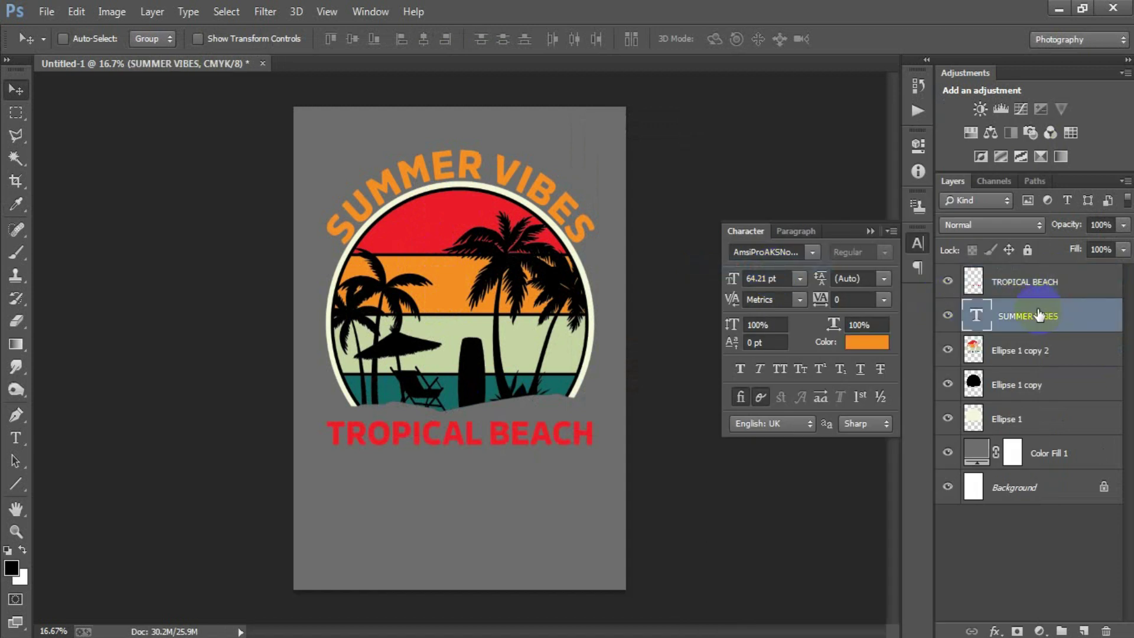
{"action": "right_click", "coordinate": [1037, 312]}
{"action": "left_click", "coordinate": [725, 263]}
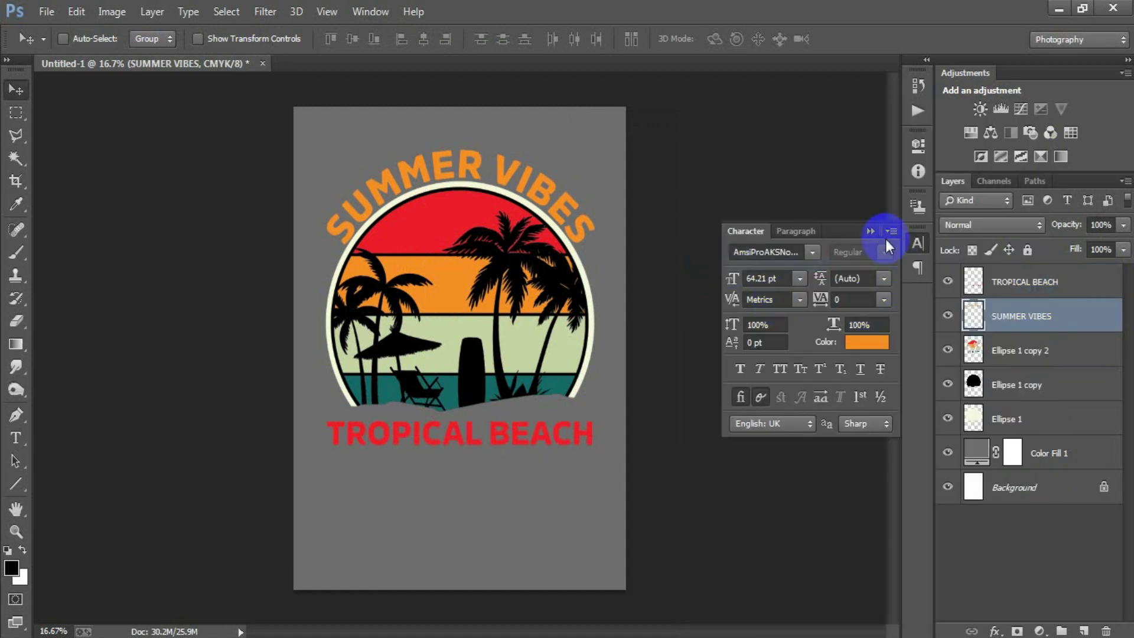
{"action": "left_click", "coordinate": [870, 231]}
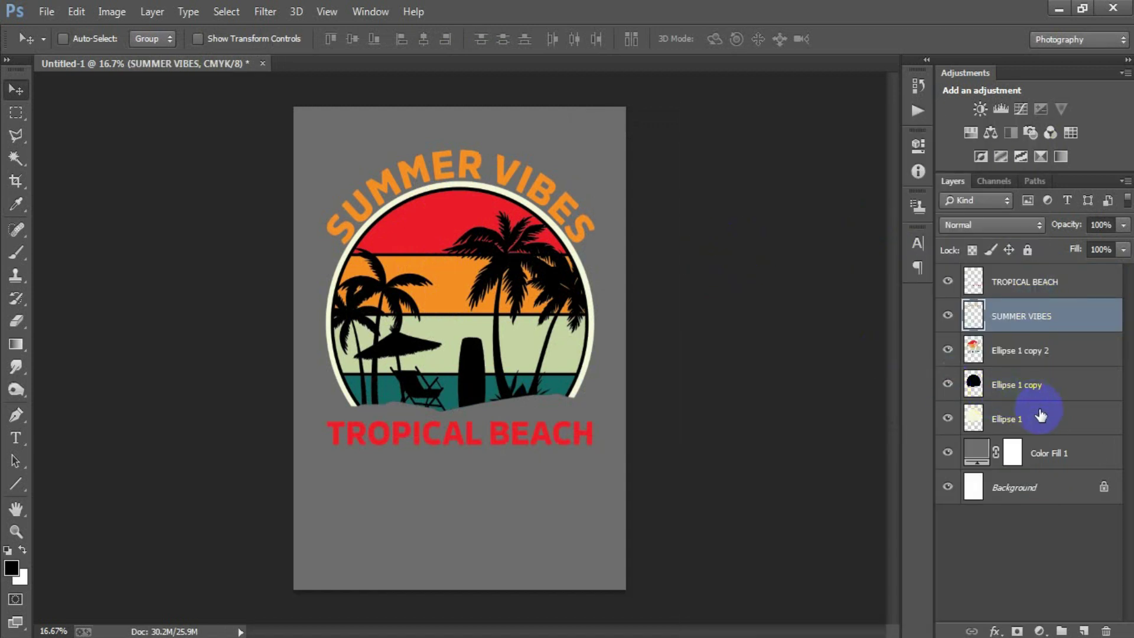
- Merge all layers from TROPICAL BEACH down to Ellipse 1 into one layer
{"action": "left_click", "coordinate": [1038, 423]}
{"action": "left_click", "coordinate": [1018, 278]}
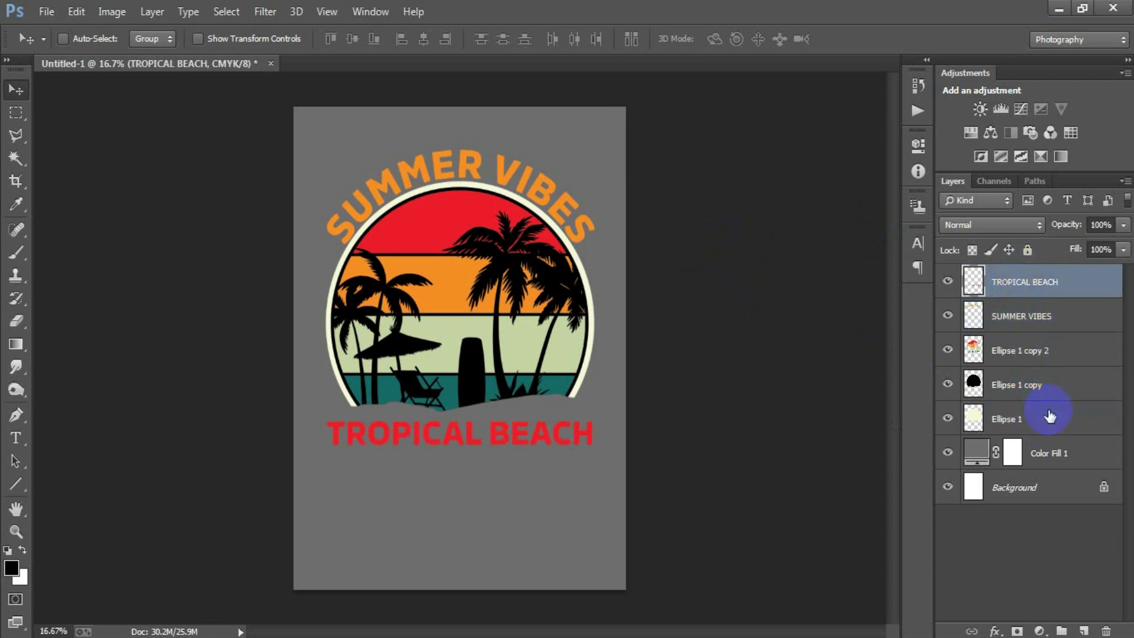
{"action": "left_click", "coordinate": [1046, 418], "text": "shift"}
{"action": "key", "text": "ctrl+e"}
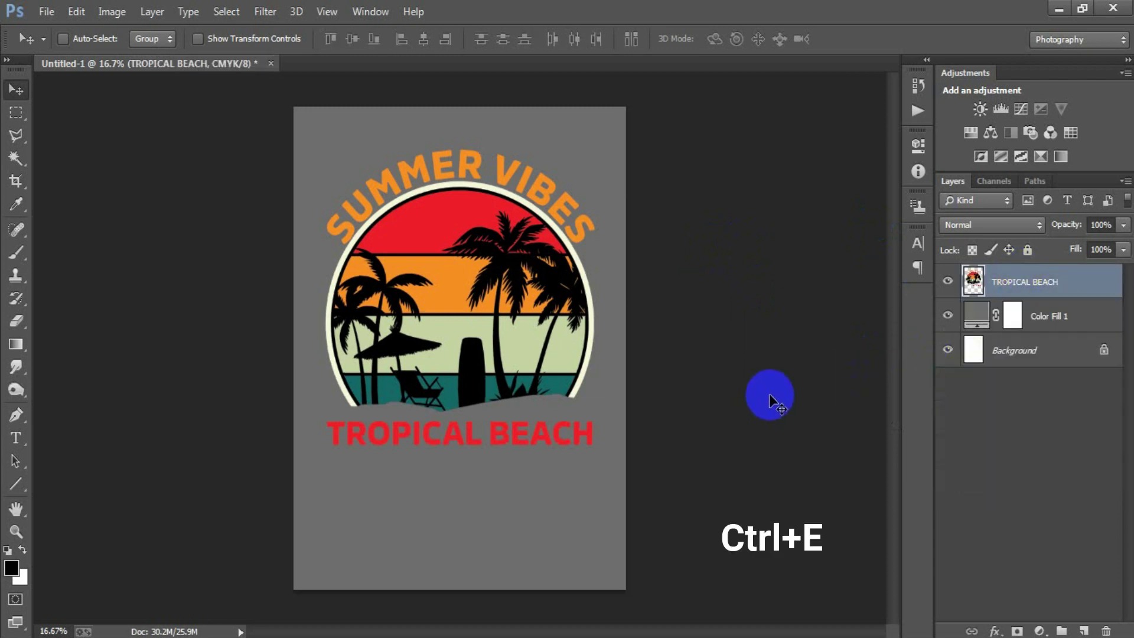
- Place the grunge texture as a linked image, rotated 90° clockwise and scaled to cover the design
{"action": "left_click", "coordinate": [49, 13]}
{"action": "left_click", "coordinate": [95, 281]}
{"action": "double_click", "coordinate": [716, 297]}
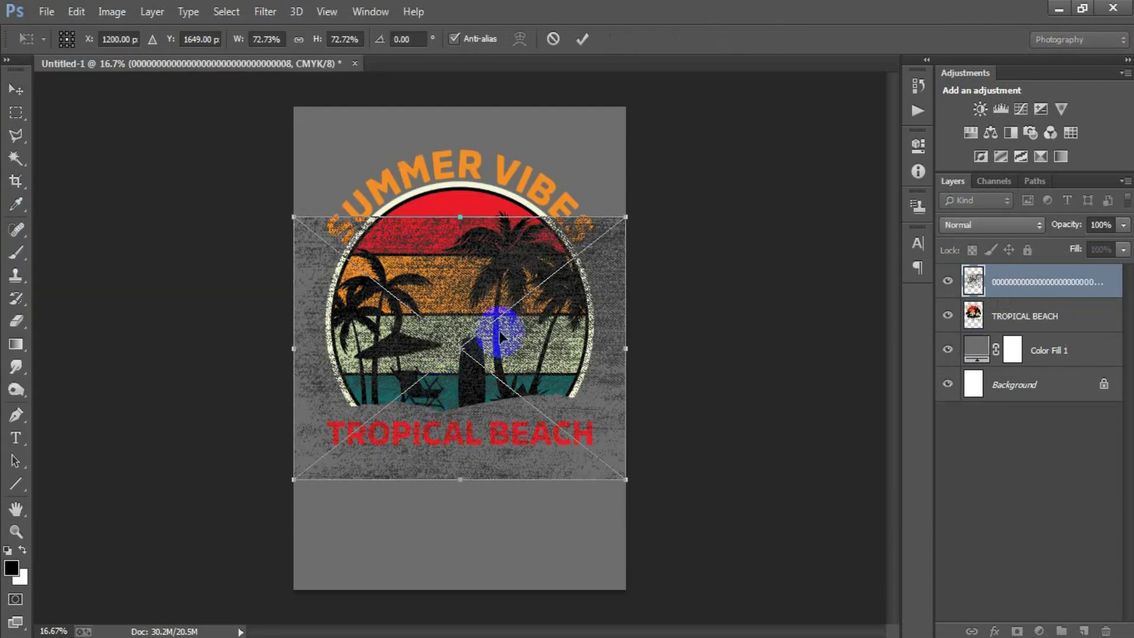
{"action": "right_click", "coordinate": [500, 332]}
{"action": "left_click", "coordinate": [583, 533]}
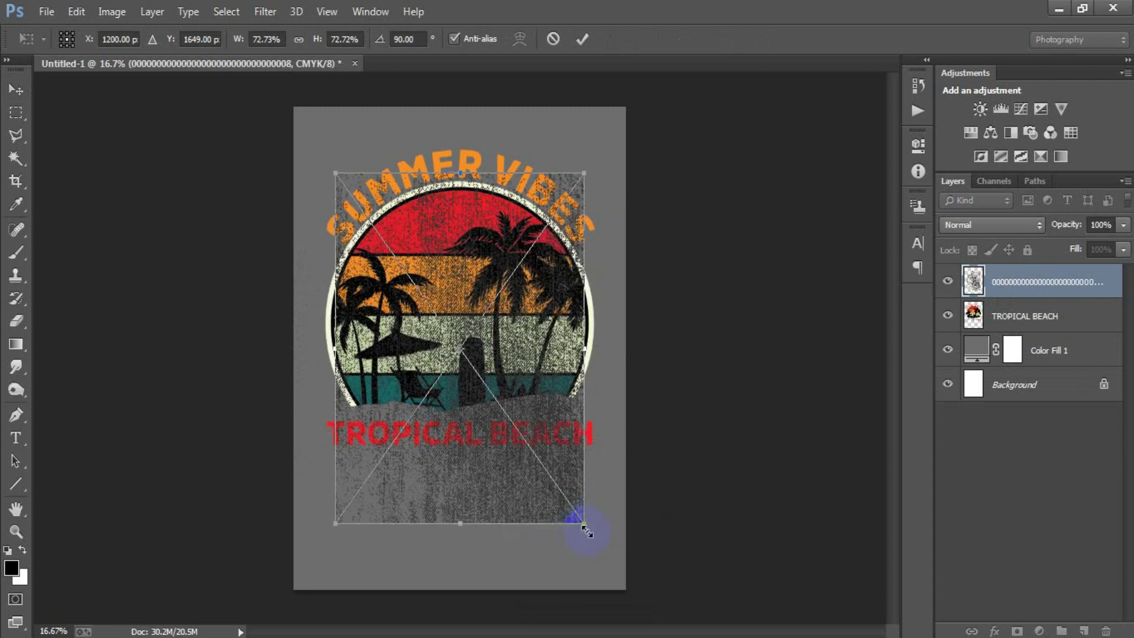
{"action": "left_click_drag", "start_coordinate": [588, 533], "coordinate": [595, 533]}
{"action": "left_click_drag", "start_coordinate": [559, 450], "coordinate": [558, 435]}
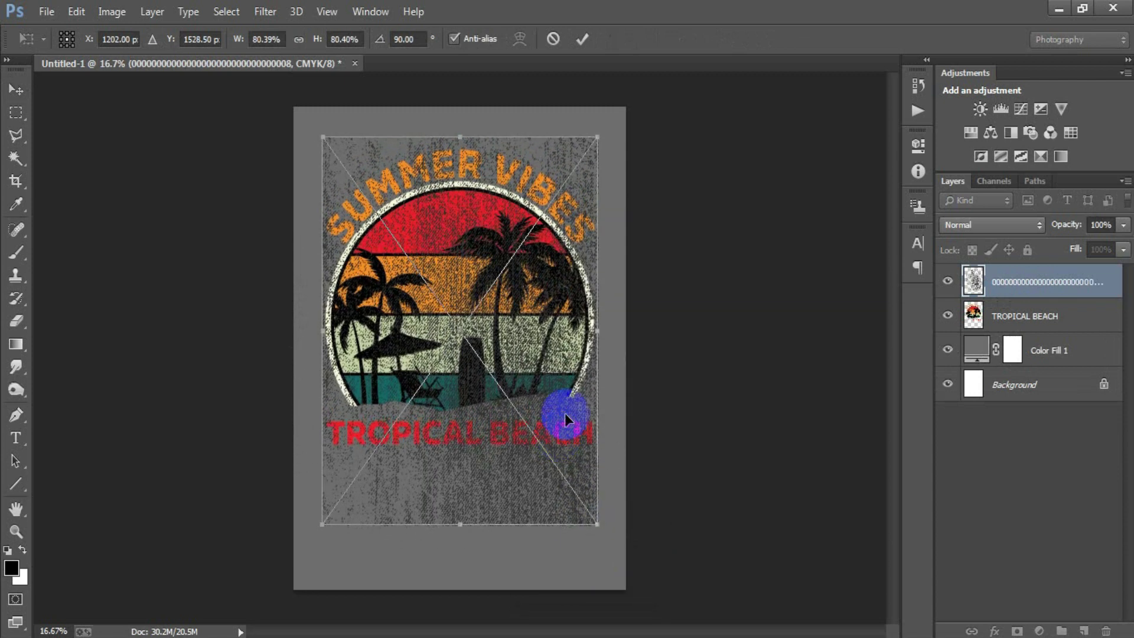
{"action": "left_click", "coordinate": [588, 46]}
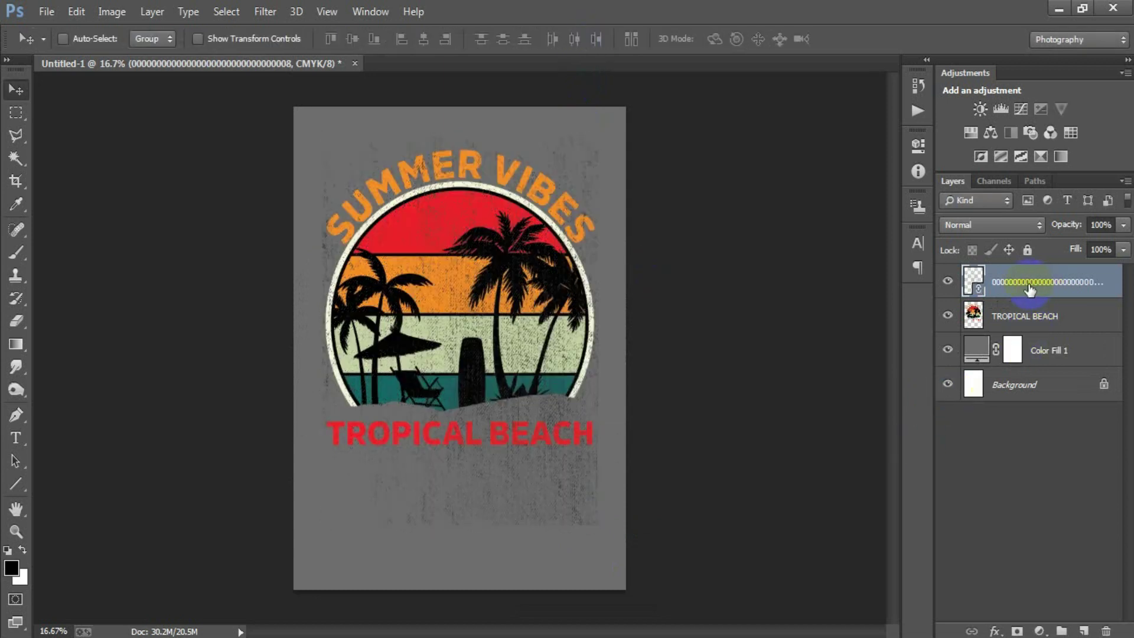
- Rasterize the texture and knock its pattern out of the merged design layer
{"action": "right_click", "coordinate": [988, 287]}
{"action": "left_click", "coordinate": [649, 329]}
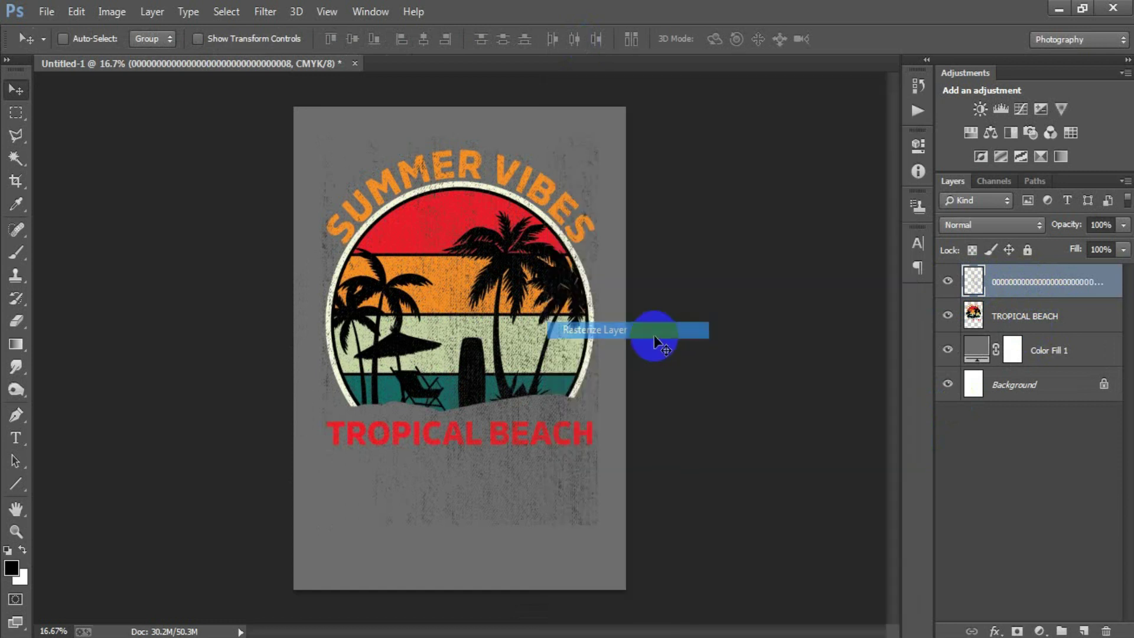
{"action": "left_click", "coordinate": [975, 284], "text": "ctrl"}
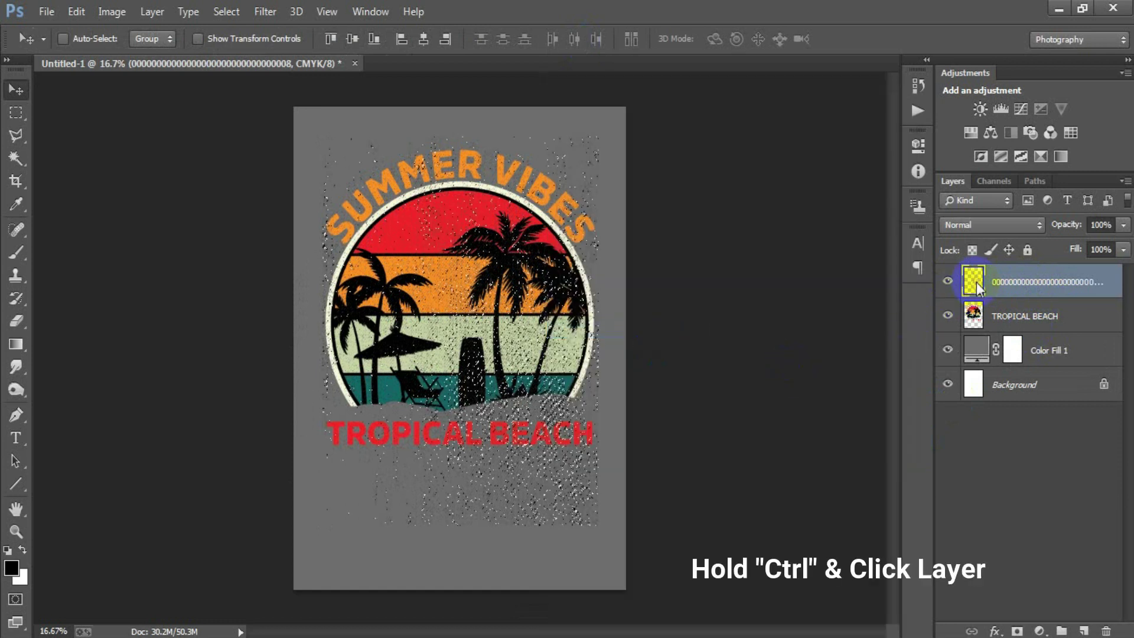
{"action": "left_click", "coordinate": [1016, 322]}
{"action": "key", "text": "Delete"}
{"action": "key", "text": "ctrl+d"}
- Delete the grunge texture layer
{"action": "left_click", "coordinate": [1034, 287]}
{"action": "key", "text": "Delete"}
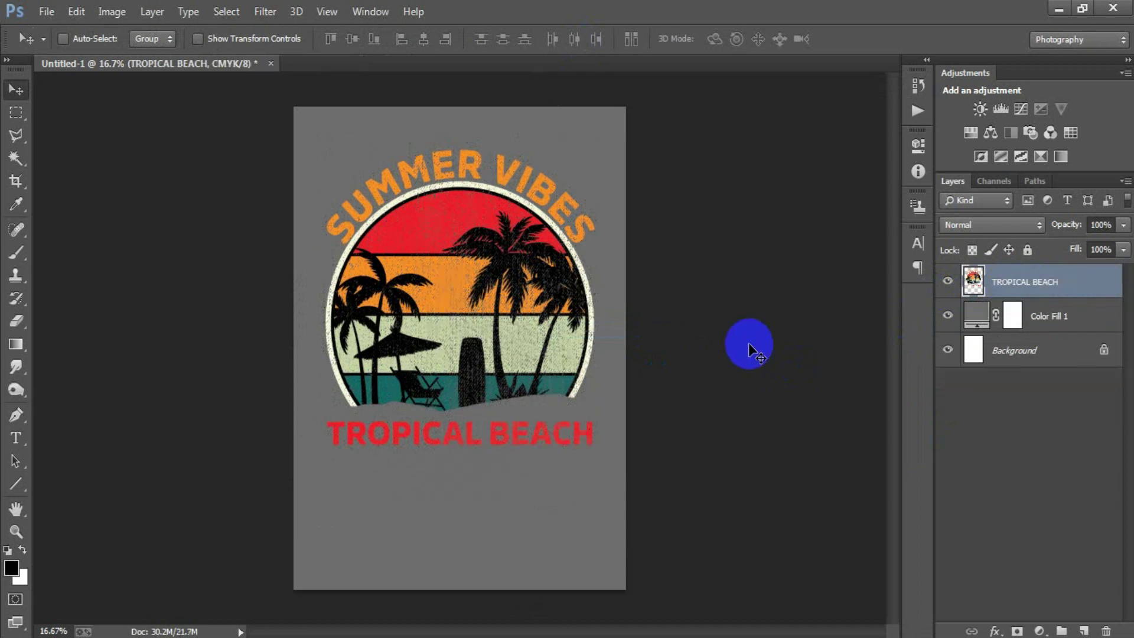
{"action": "double_click", "coordinate": [978, 316]}
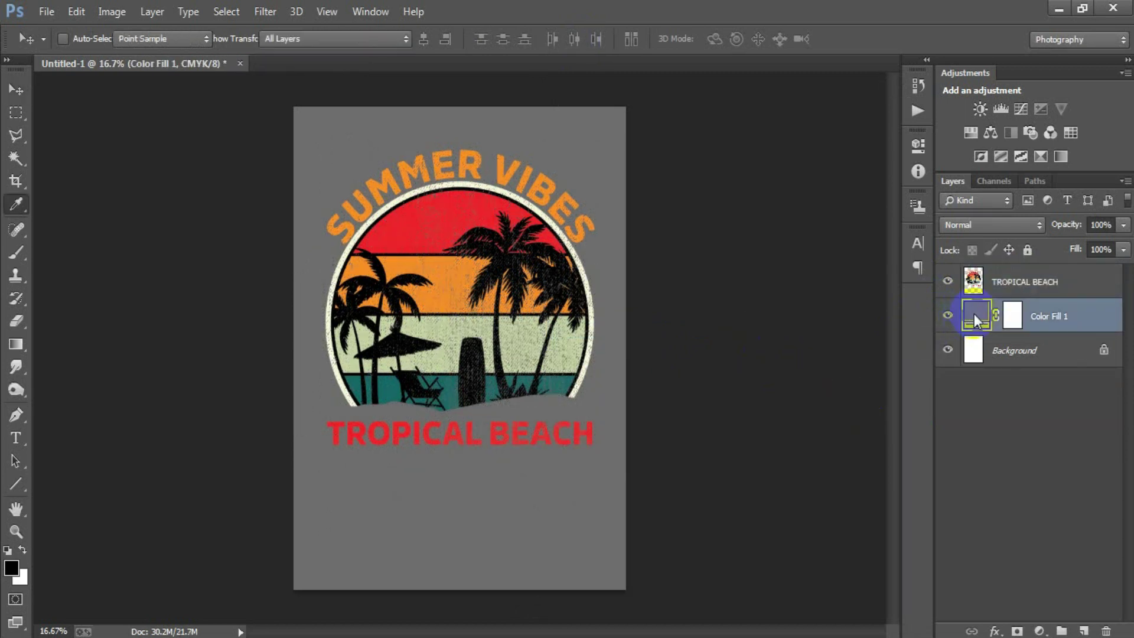
- Change the Color Fill 1 background to black and hide it for a transparent export
{"action": "left_click_drag", "start_coordinate": [749, 334], "coordinate": [476, 485]}
{"action": "left_click", "coordinate": [971, 160]}
{"action": "left_click", "coordinate": [728, 476]}
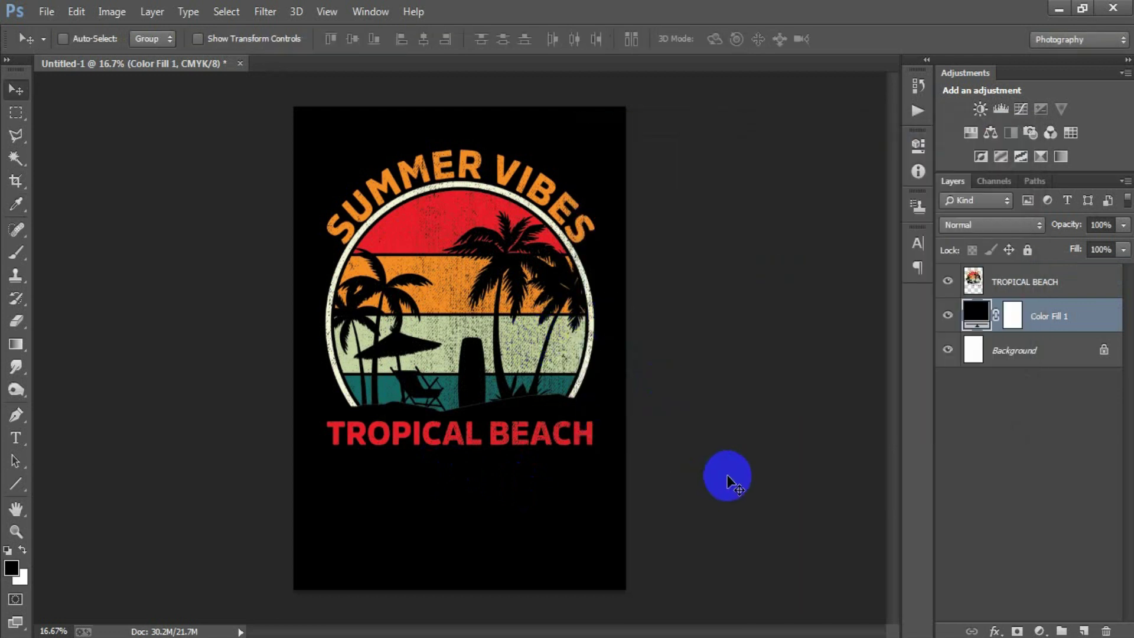
{"action": "left_click", "coordinate": [947, 316]}
{"action": "key", "text": "shift+ctrl+alt+s"}
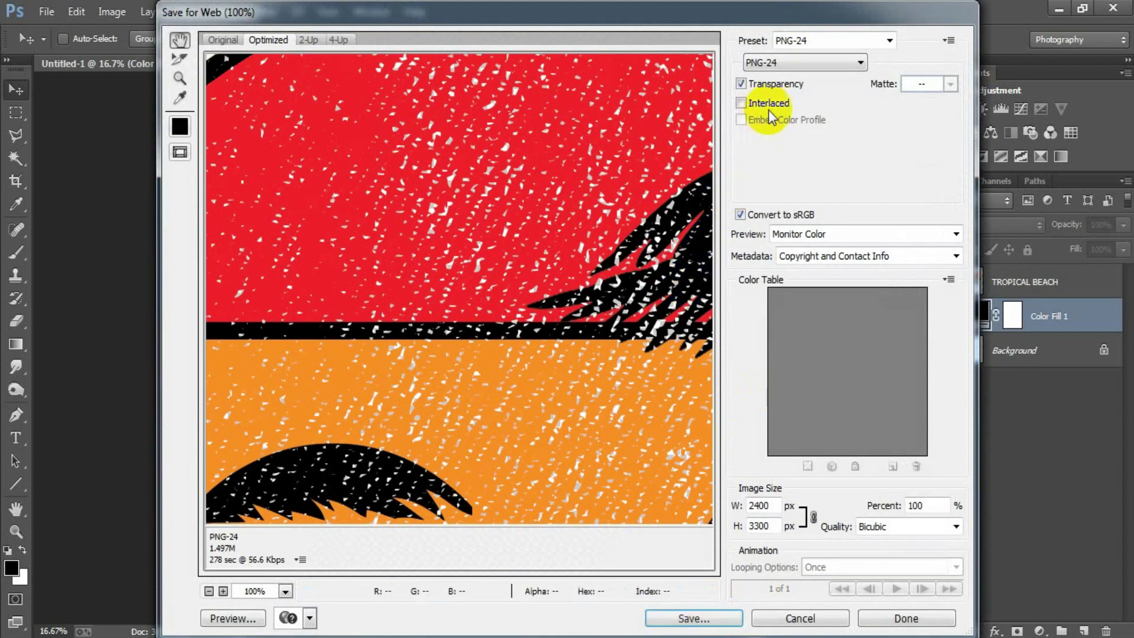
- Export a PNG-24 named 66, then show the white and black background layers again
{"action": "left_click", "coordinate": [786, 65]}
{"action": "left_click", "coordinate": [775, 111]}
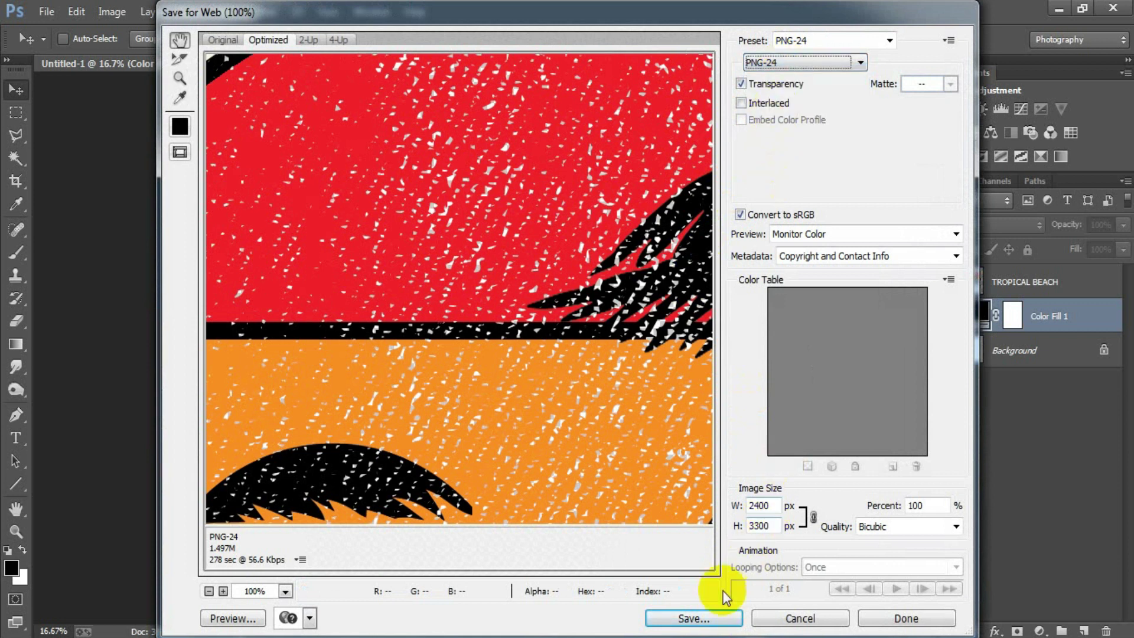
{"action": "left_click", "coordinate": [694, 618]}
{"action": "type", "text": "66"}
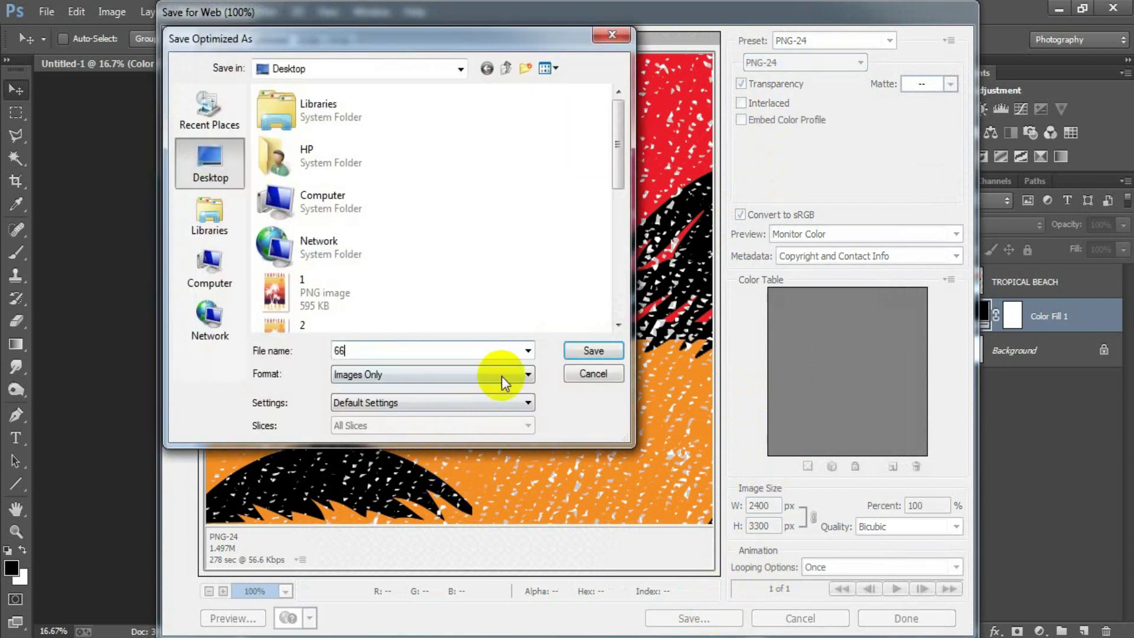
{"action": "left_click", "coordinate": [582, 352]}
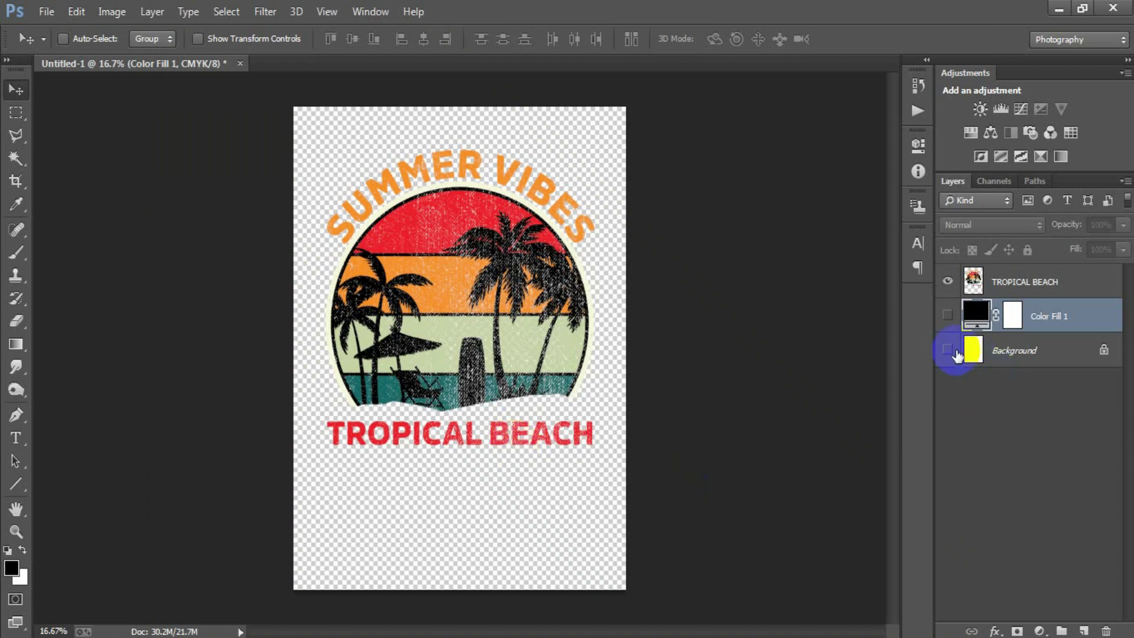
{"action": "left_click", "coordinate": [947, 350]}
{"action": "left_click", "coordinate": [947, 315]}
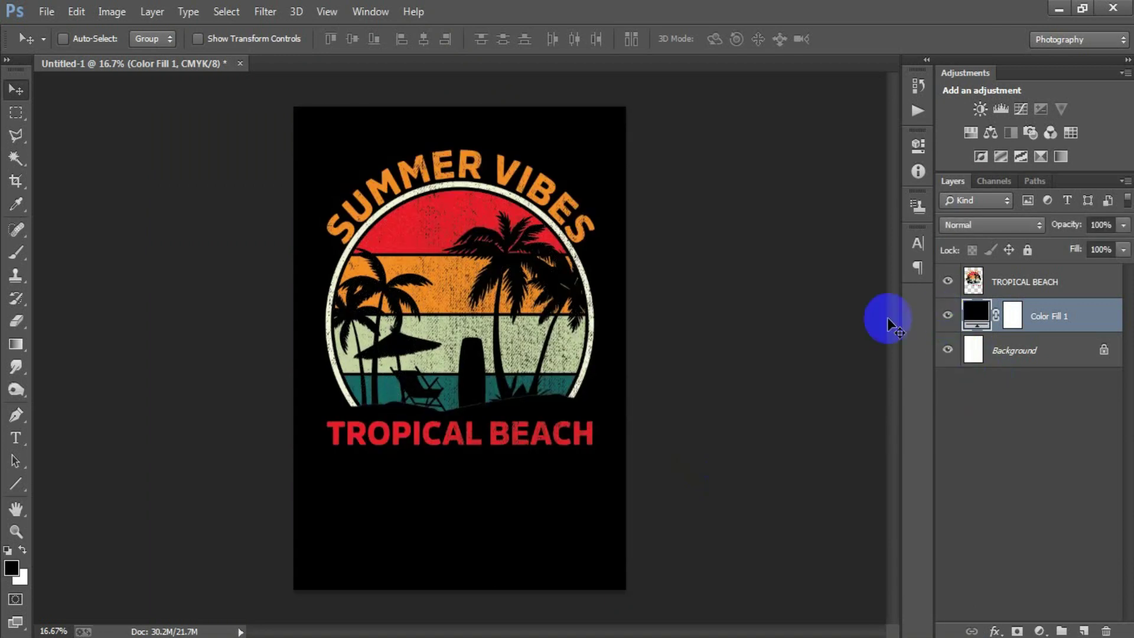